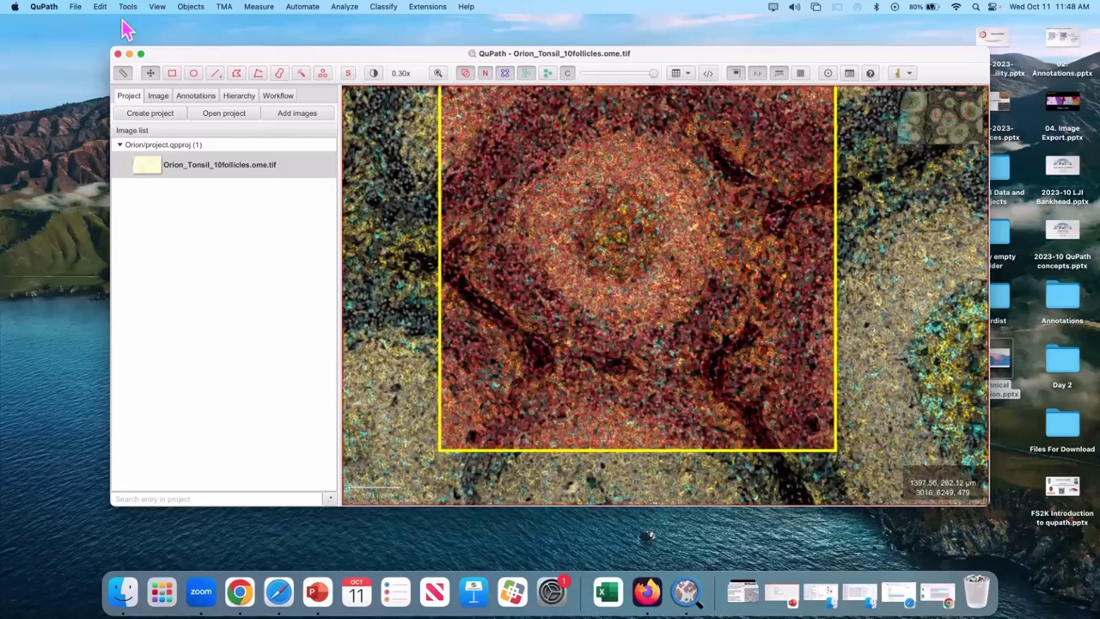
# Save the QuPath project from the File menu.
pyautogui.click(74, 6)
pyautogui.click(120, 8)
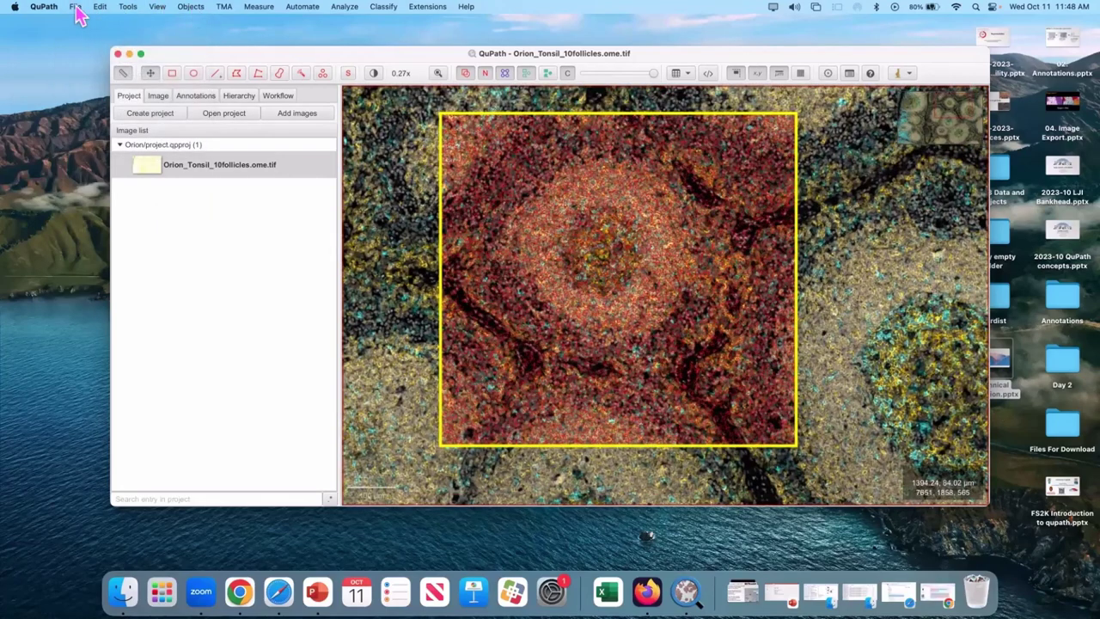
pyautogui.click(75, 7)
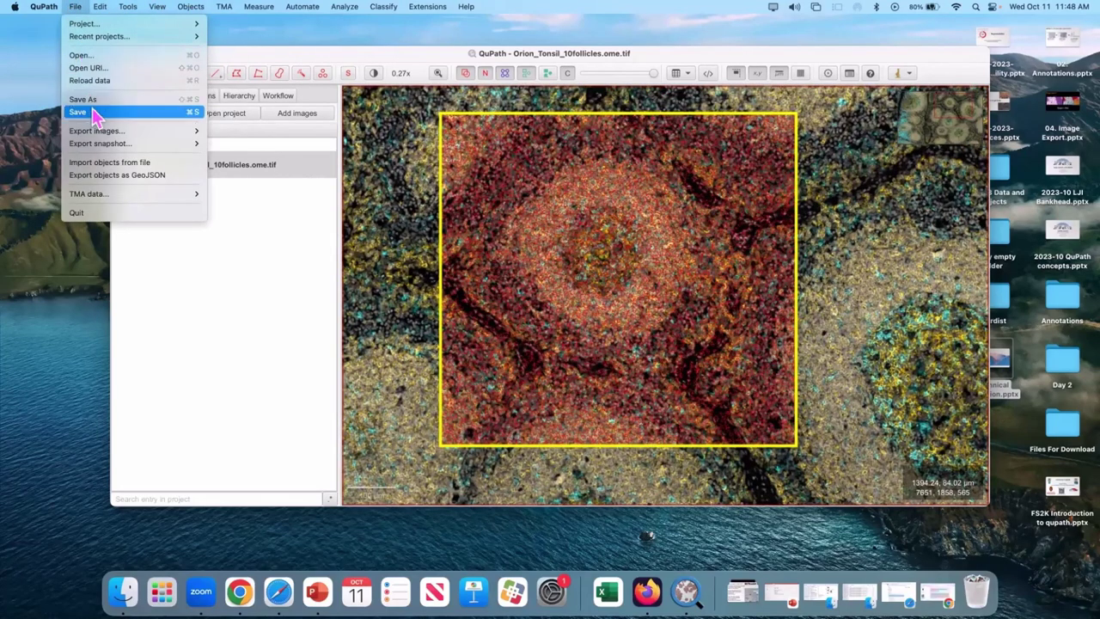
pyautogui.click(94, 113)
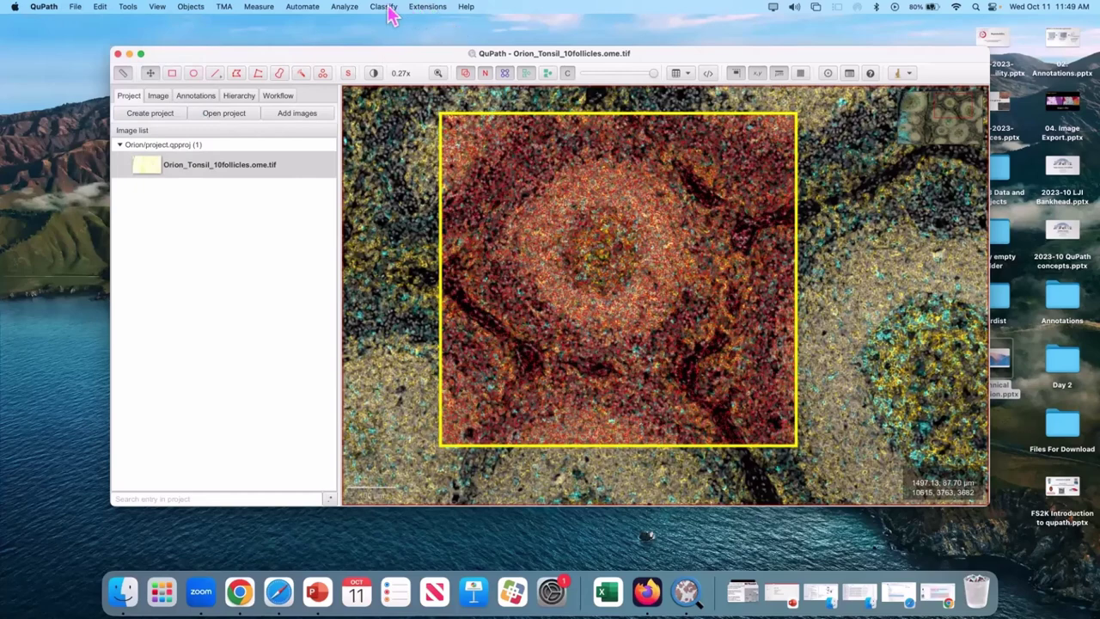
# Start Classify > Training images > Create duplicate channel training images.
pyautogui.click(385, 8)
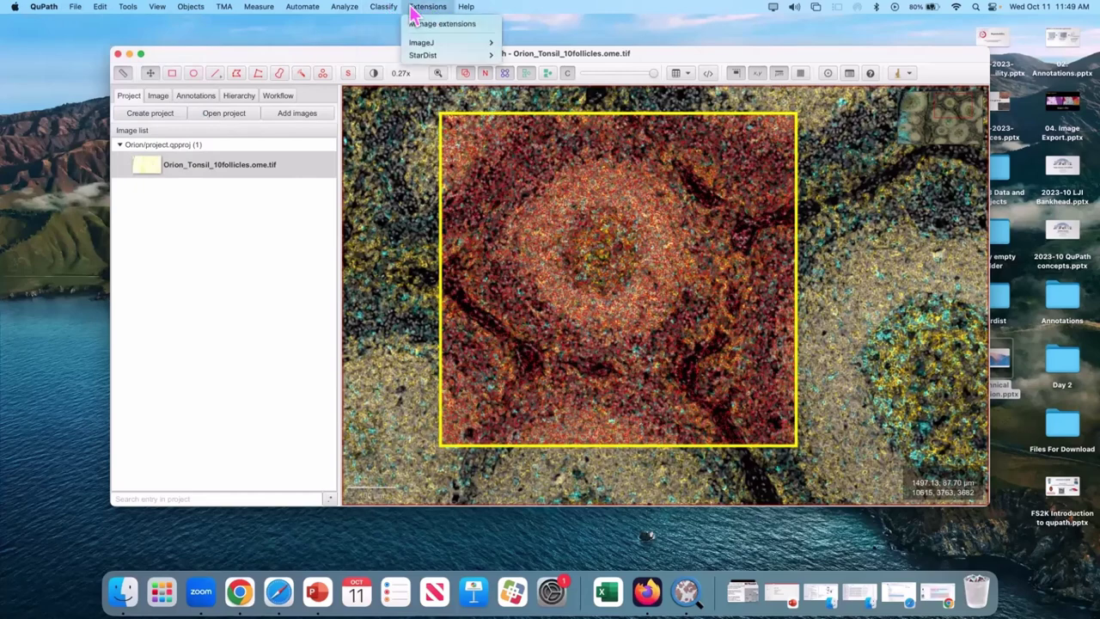
pyautogui.moveTo(386, 58)
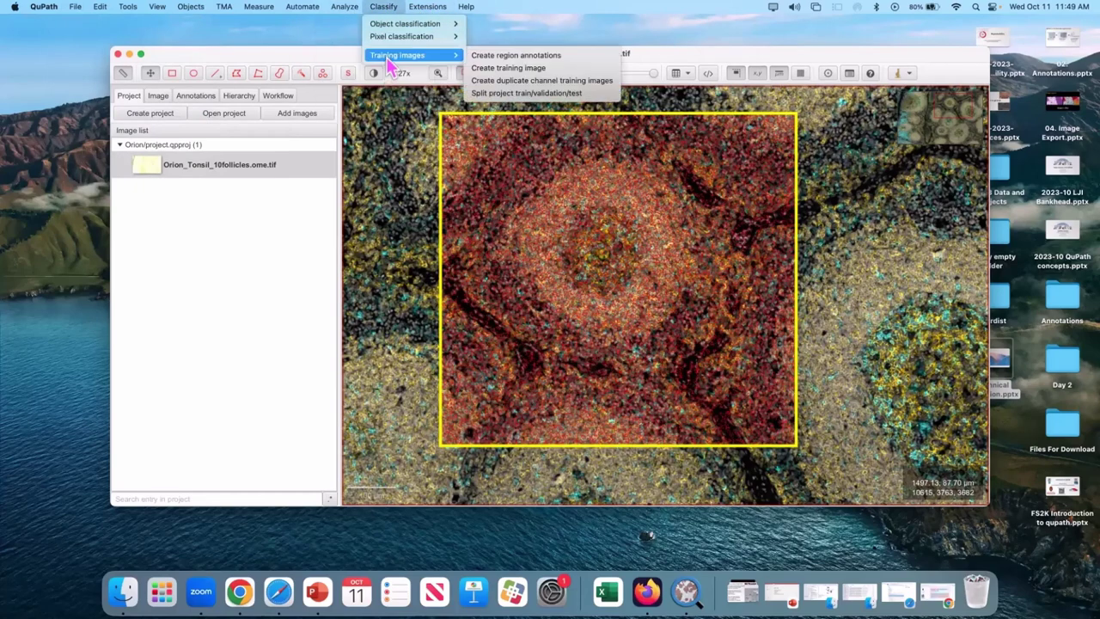
pyautogui.click(550, 83)
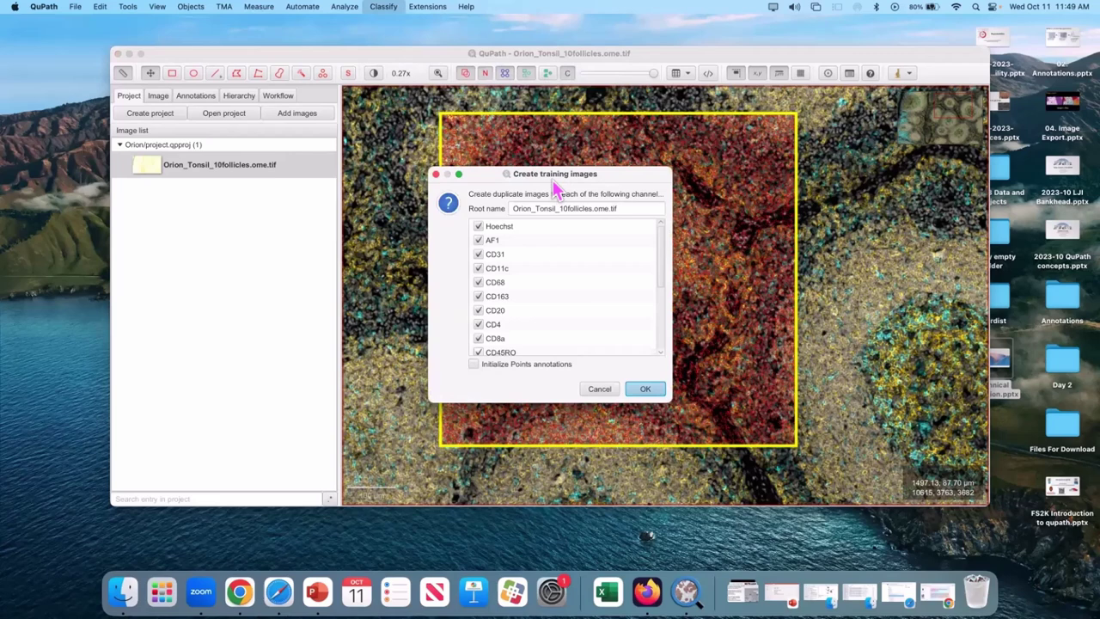
# Untick the Hoechst, AF1, CD31, CD11c, CD68, CD163, CD8a and CD45RO channels.
pyautogui.scroll(-3, 522, 292)
pyautogui.scroll(3, 523, 292)
pyautogui.scroll(-4, 523, 292)
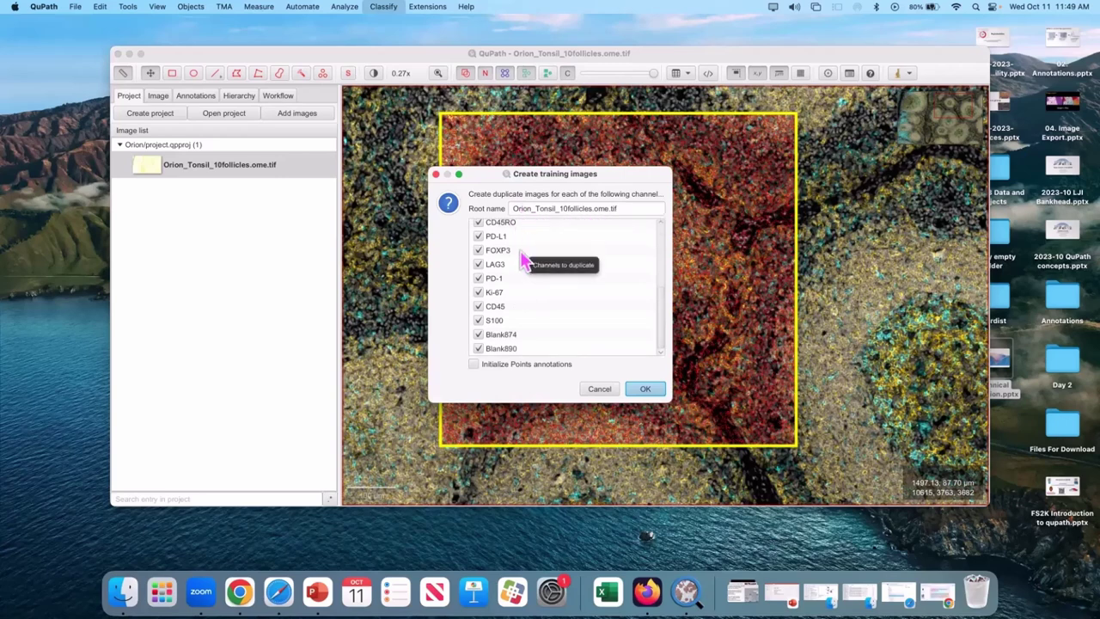
pyautogui.scroll(4, 516, 284)
pyautogui.click(478, 226)
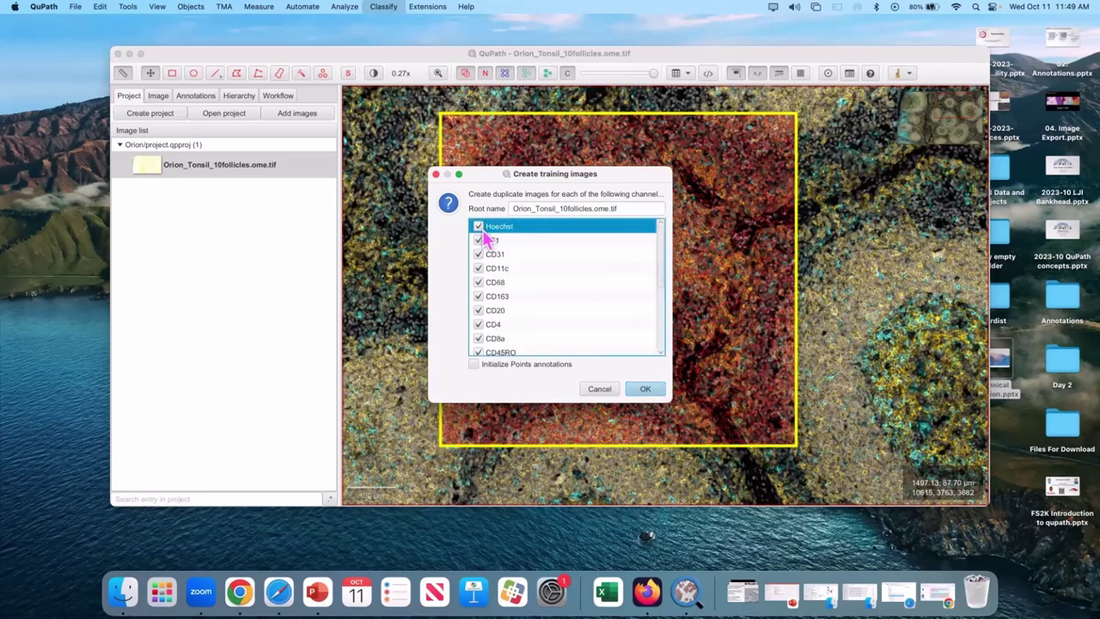
pyautogui.click(478, 241)
pyautogui.click(478, 254)
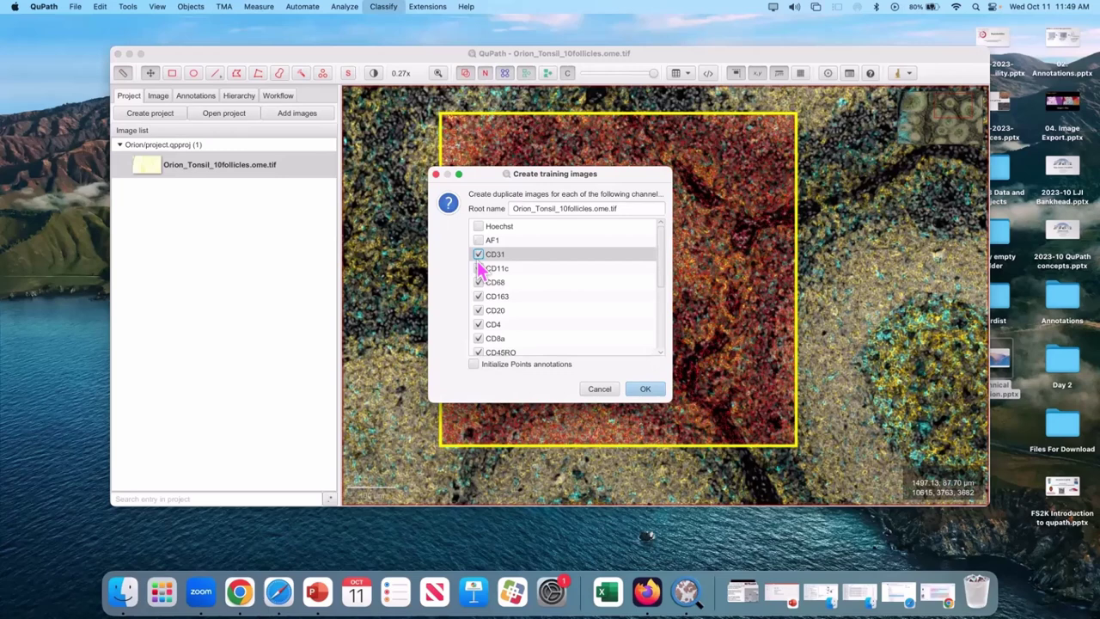
pyautogui.click(478, 268)
pyautogui.click(478, 282)
pyautogui.click(478, 296)
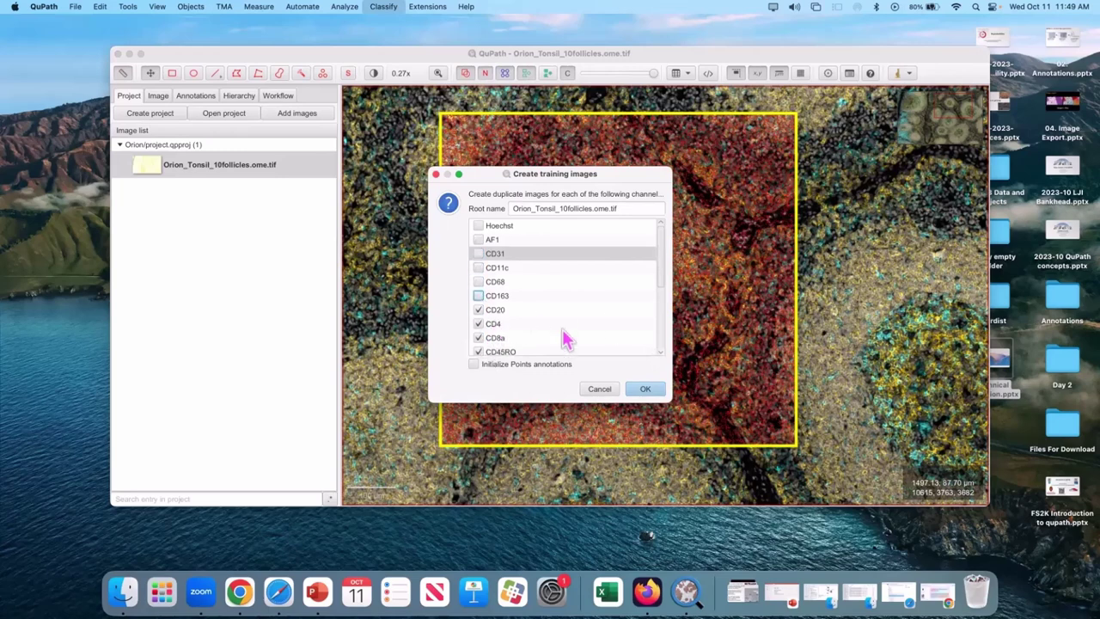
pyautogui.click(479, 338)
pyautogui.click(479, 353)
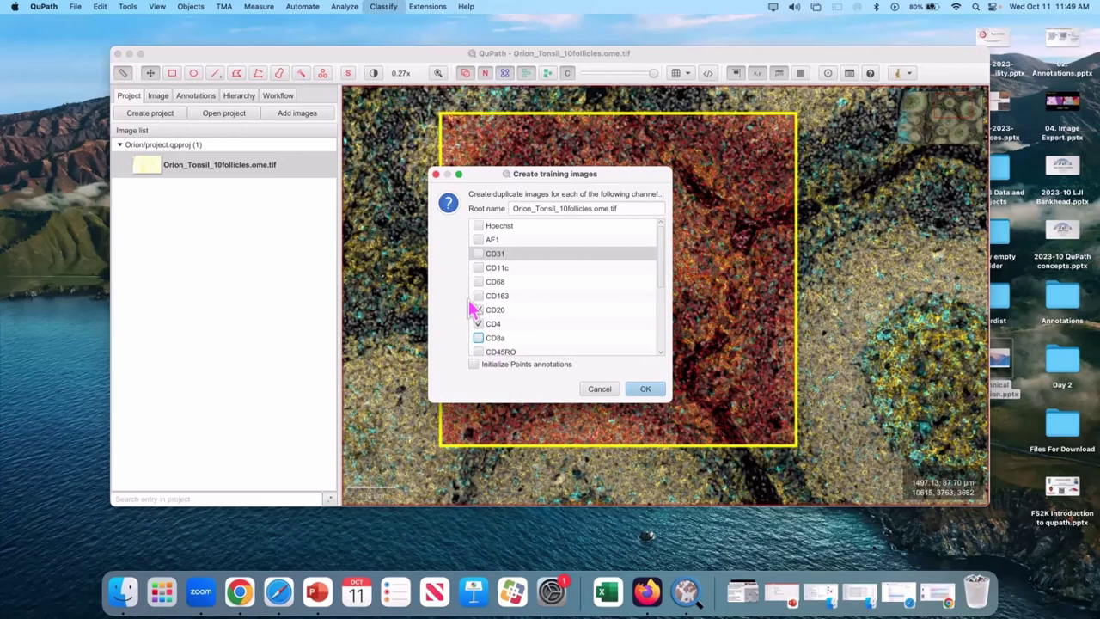
# Untick PD-L1, LAG3, PD-1, Ki-67, CD45, S100, Blank874 and Blank890, then create the CD20, CD4 and FOXP3 images.
pyautogui.scroll(-5, 602, 288)
pyautogui.click(478, 236)
pyautogui.click(478, 264)
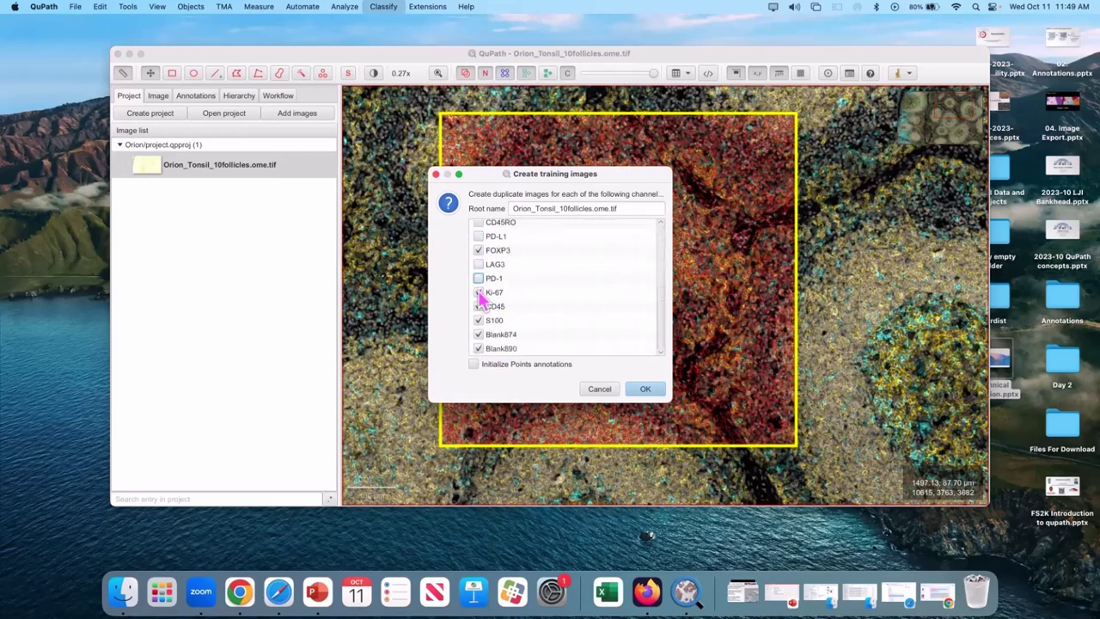
pyautogui.click(478, 278)
pyautogui.click(478, 292)
pyautogui.click(478, 306)
pyautogui.click(478, 320)
pyautogui.click(478, 334)
pyautogui.click(478, 348)
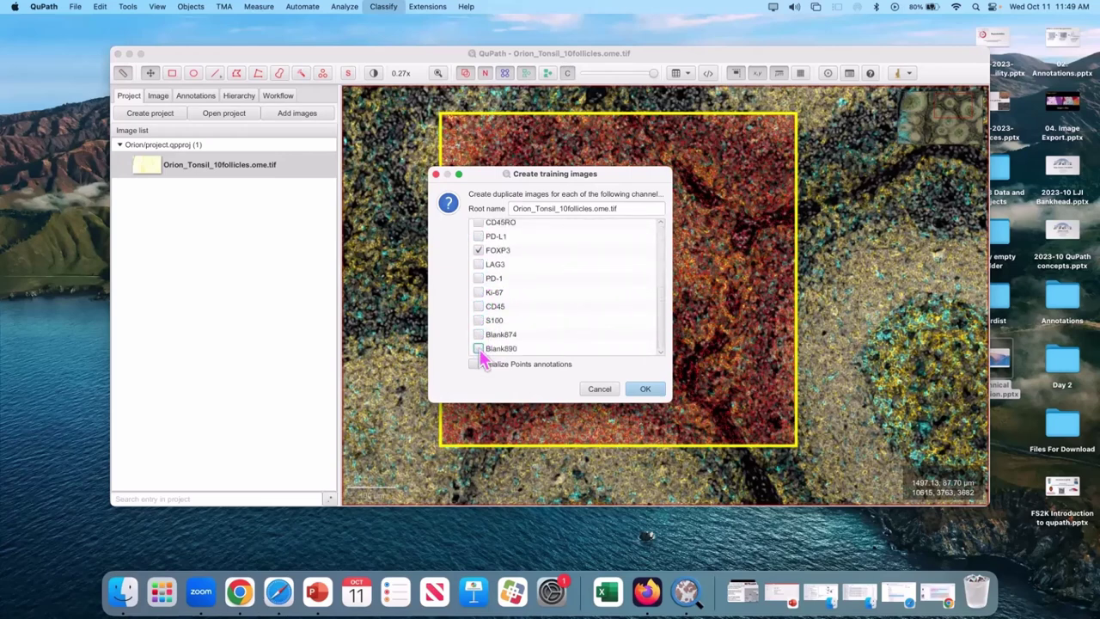
pyautogui.click(645, 388)
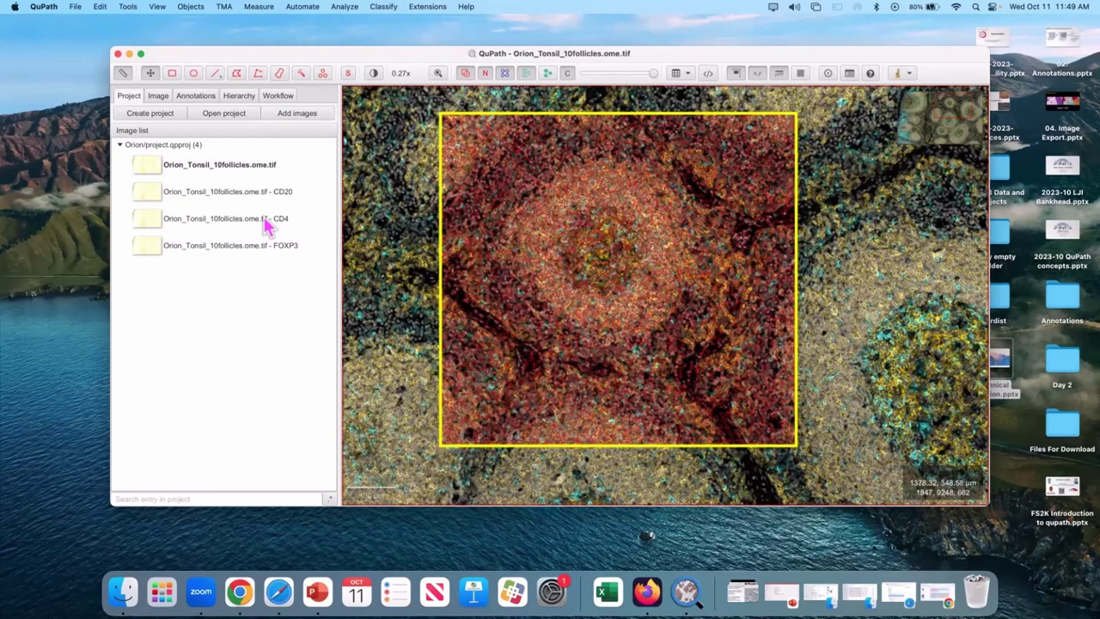
# Open the '- CD20' training image from the project's image list.
pyautogui.moveTo(266, 226)
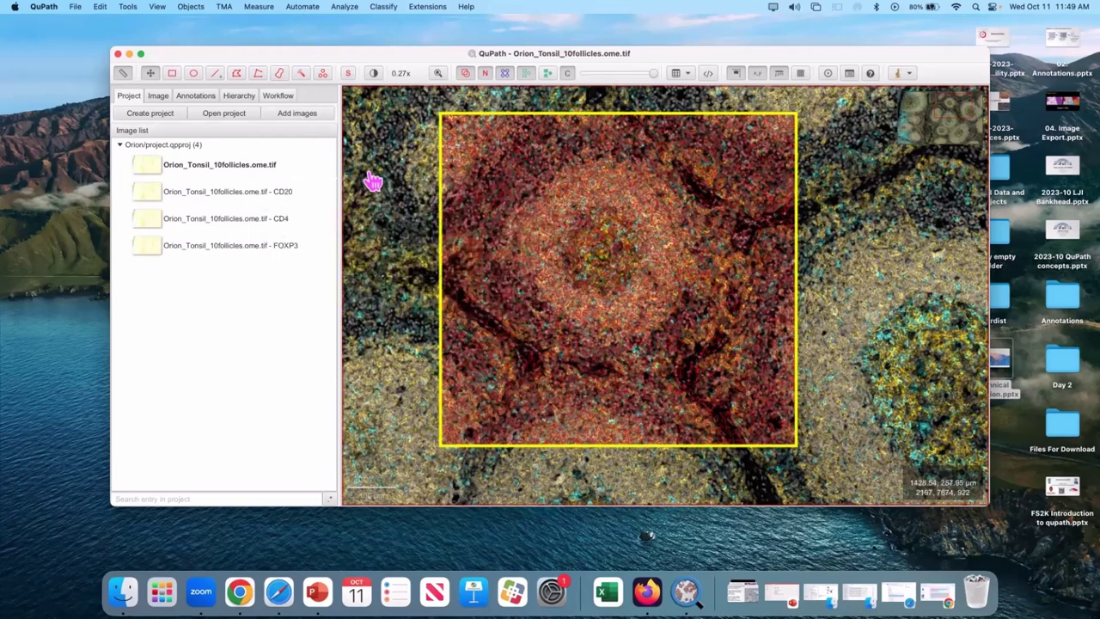
pyautogui.doubleClick(249, 205)
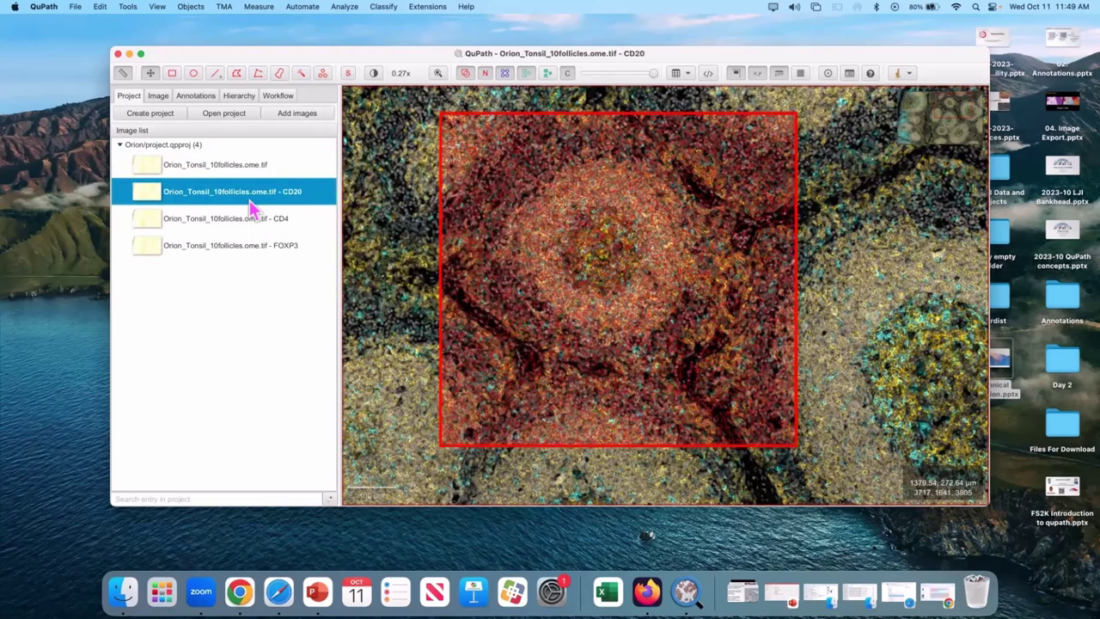
pyautogui.moveTo(254, 210)
# Look through the Classify menu's training image commands again.
pyautogui.click(386, 7)
pyautogui.moveTo(434, 57)
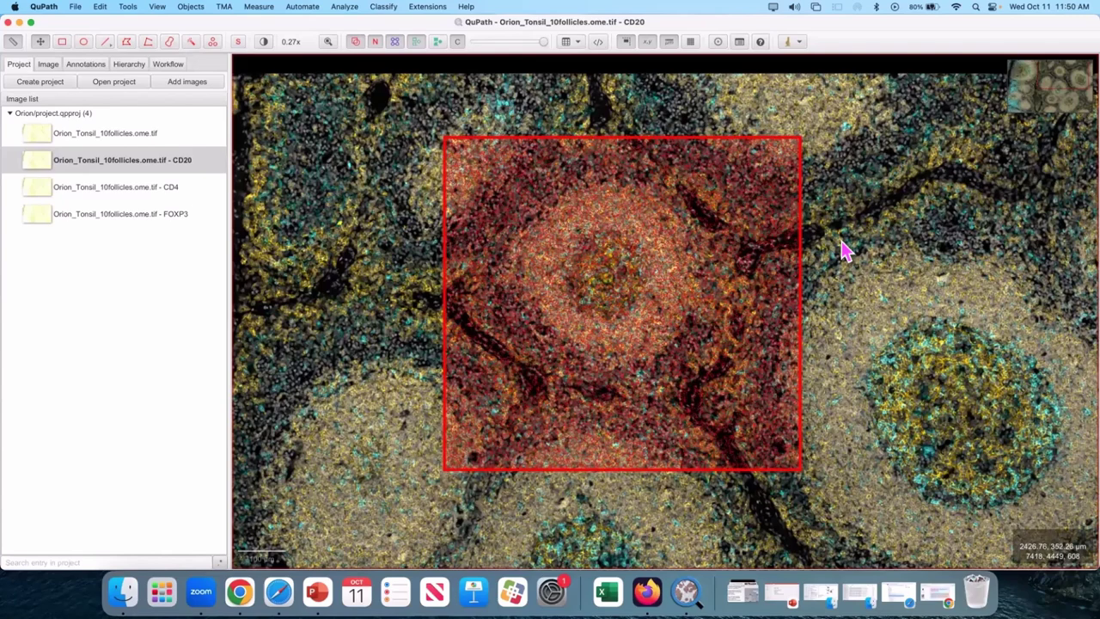
pyautogui.scroll(1, 825, 249)
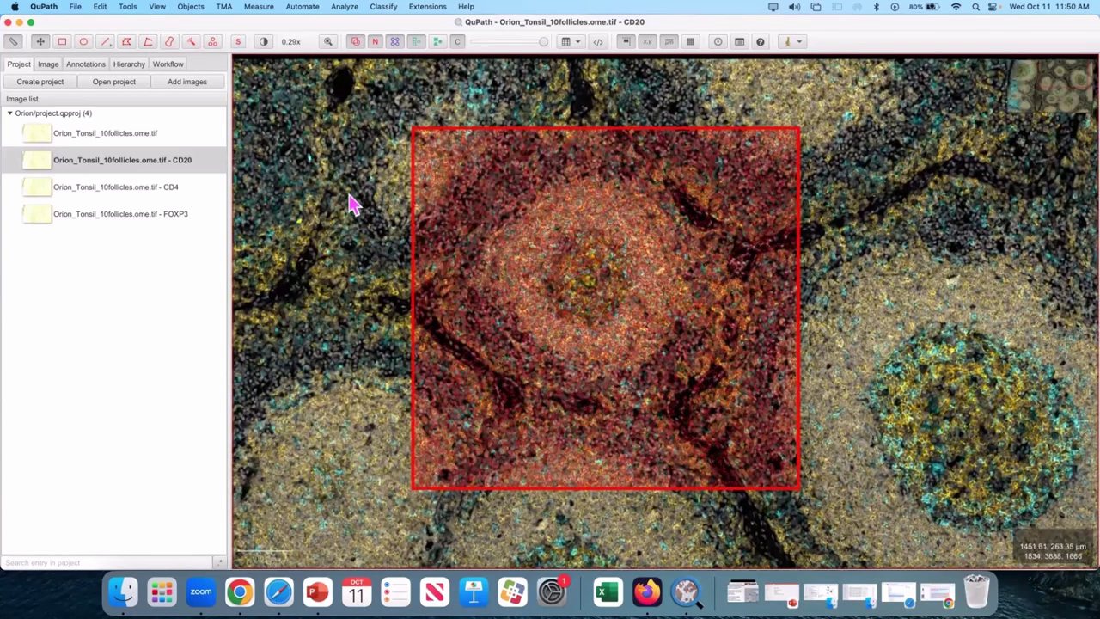
pyautogui.scroll(-1, 351, 207)
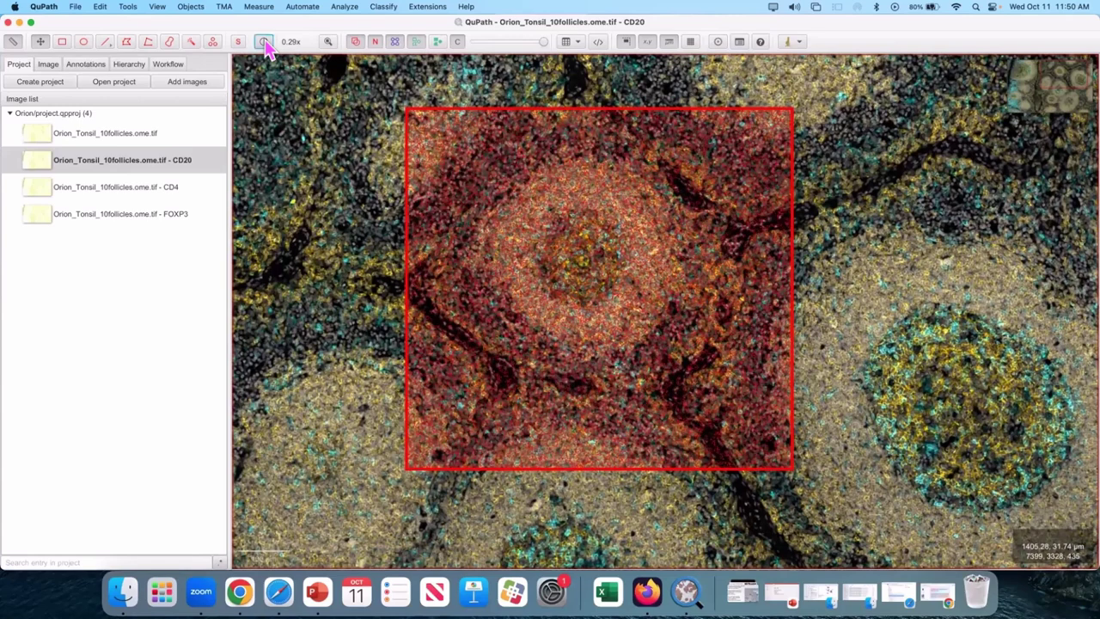
# In Brightness & contrast, hide the CD4 channel and keep Hoechst and CD20 visible.
pyautogui.click(264, 42)
pyautogui.moveTo(555, 77); pyautogui.dragTo(253, 120)
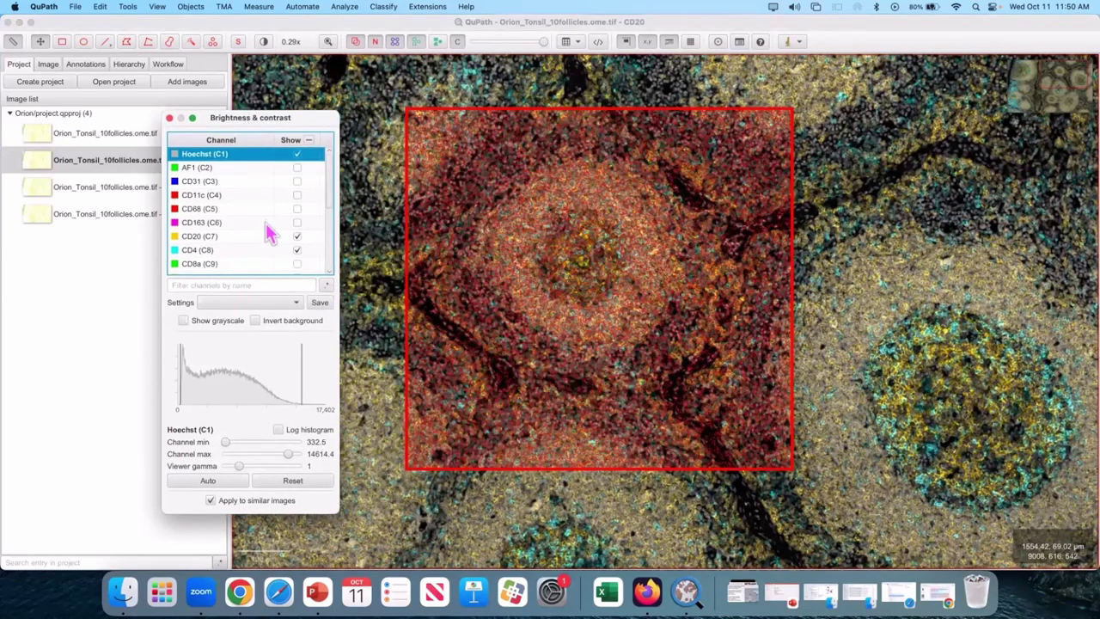
pyautogui.click(297, 237)
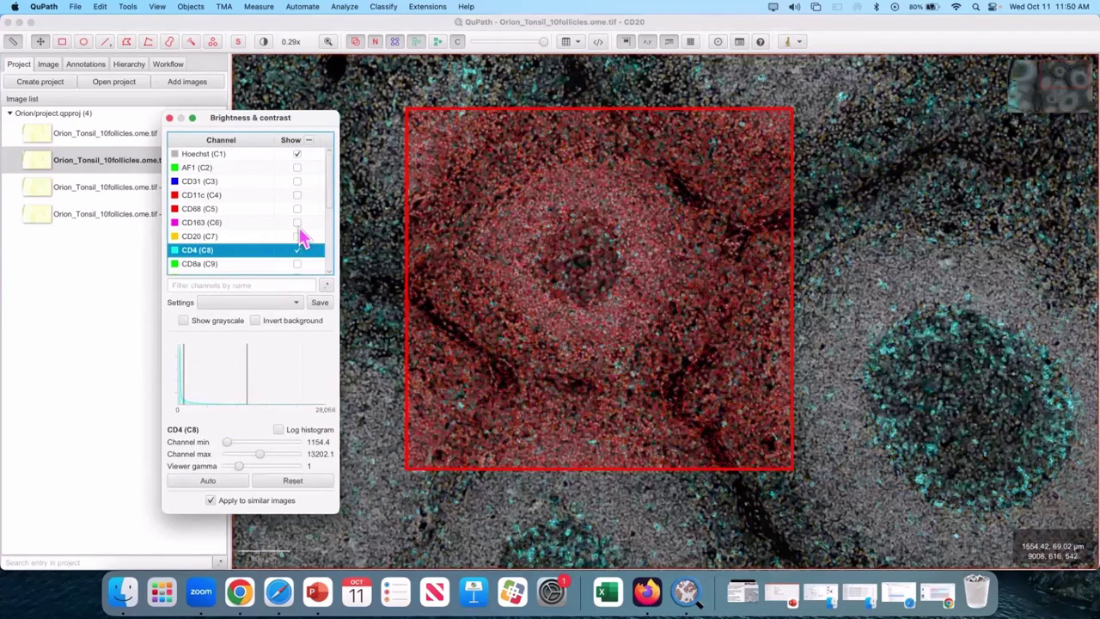
pyautogui.click(298, 236)
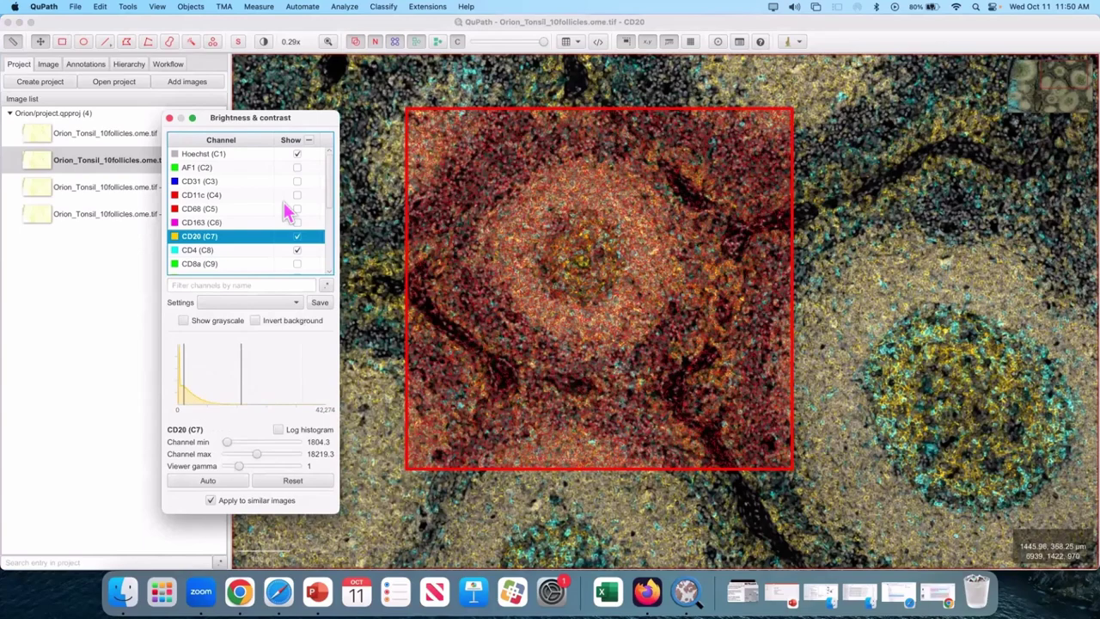
pyautogui.click(297, 250)
# Zoom into the follicle to see the outlined segmented cells.
pyautogui.scroll(-2, 296, 240)
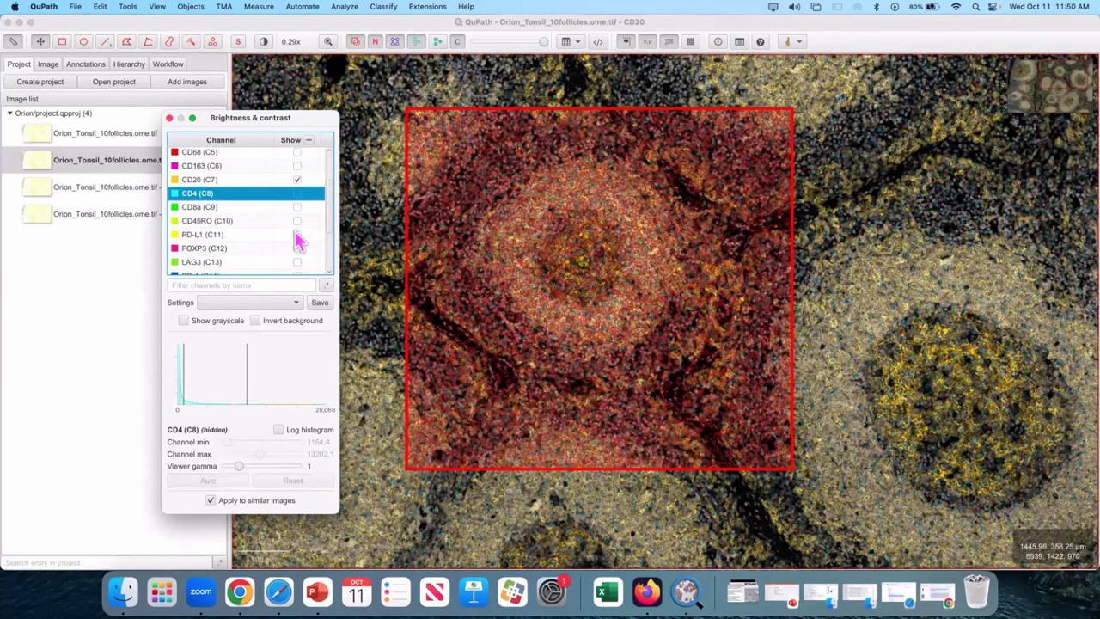
pyautogui.scroll(-3, 300, 244)
pyautogui.click(491, 266)
pyautogui.scroll(5, 515, 262)
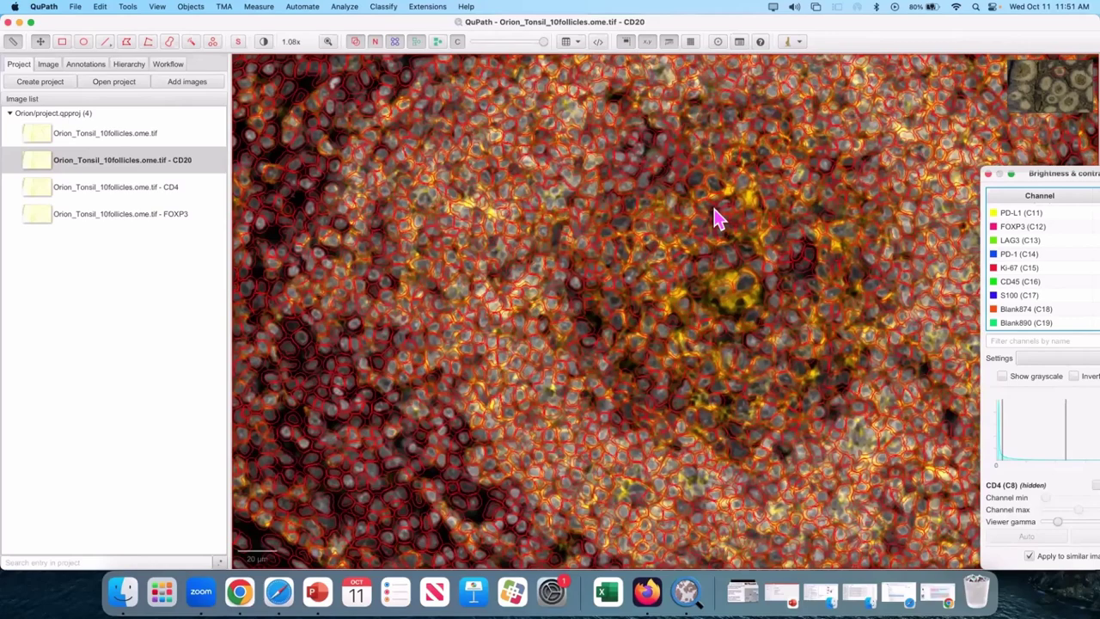
pyautogui.click(712, 210)
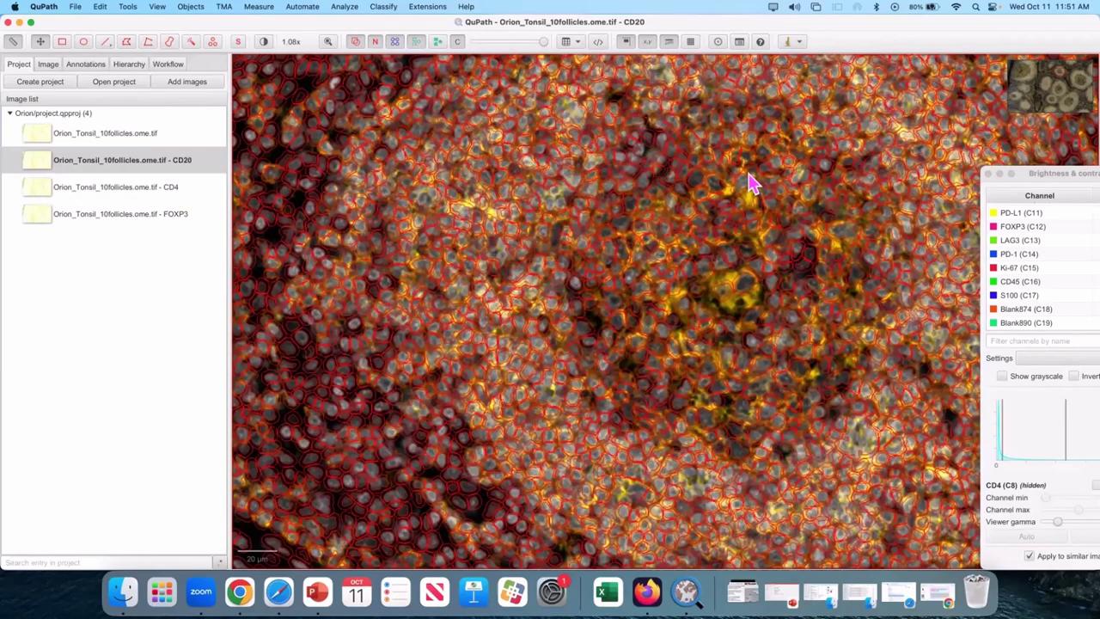
pyautogui.scroll(5, 596, 246)
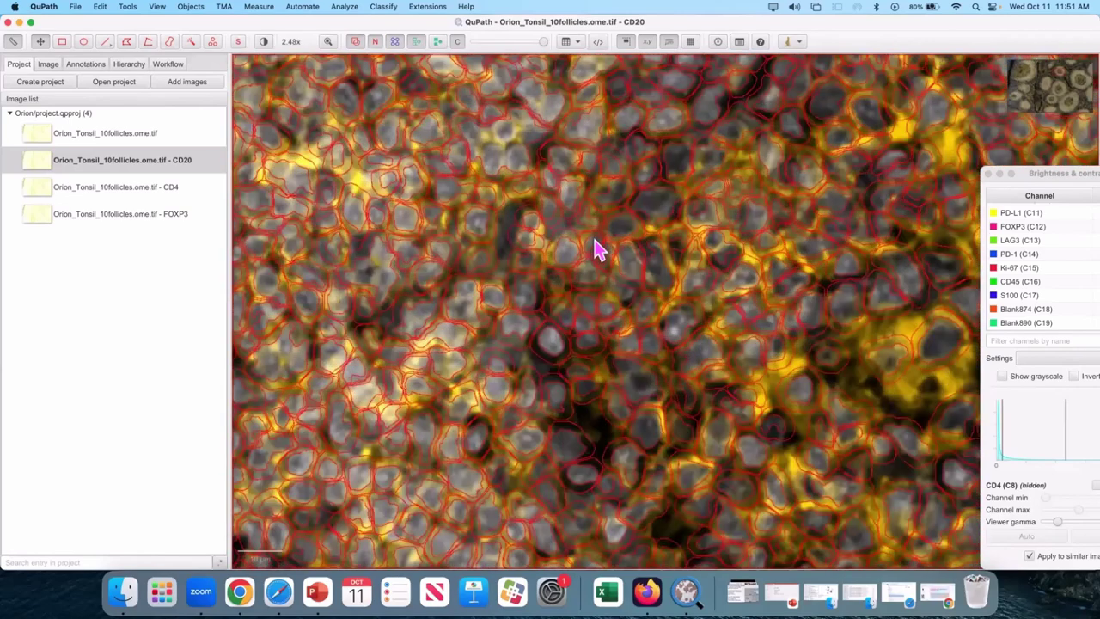
pyautogui.scroll(-3, 596, 246)
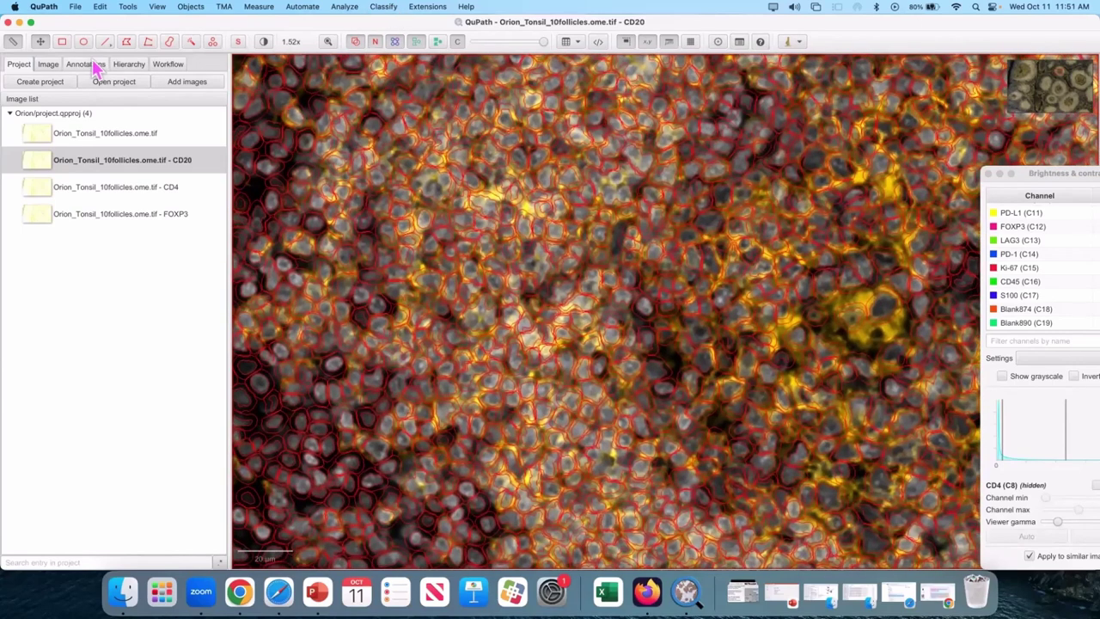
# Replace the annotation classes with the image's channel names and select CD20.
pyautogui.click(83, 64)
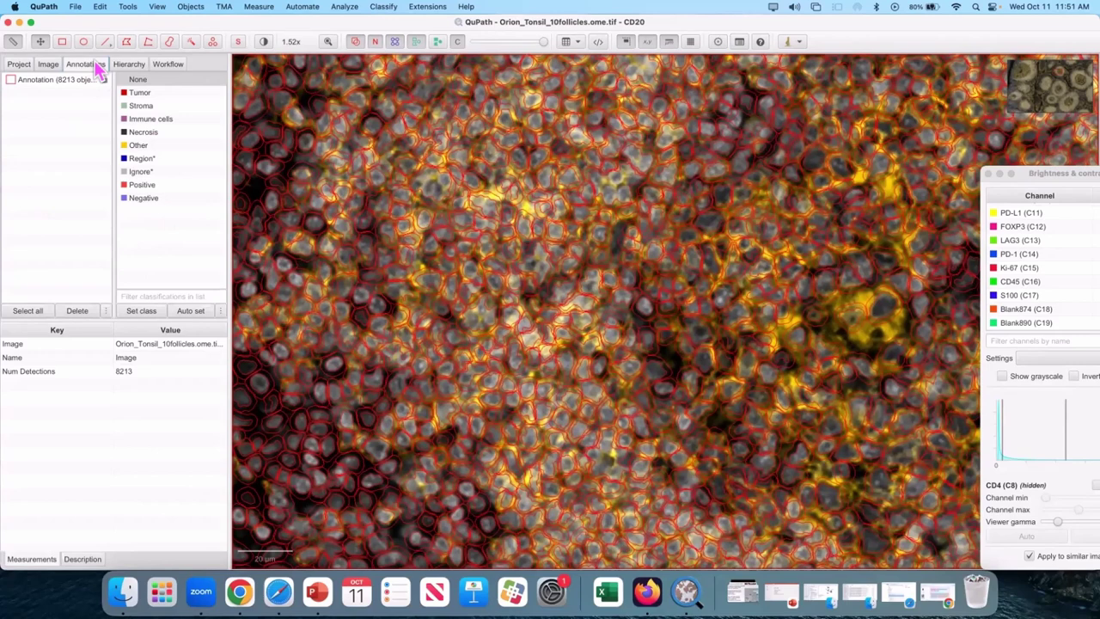
pyautogui.rightClick(191, 247)
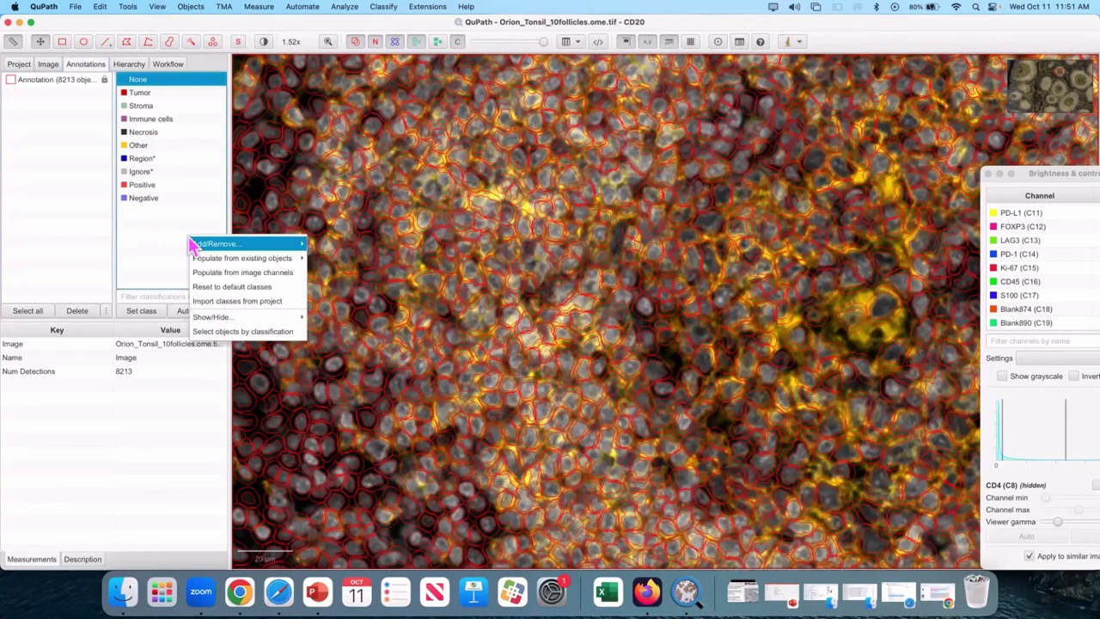
pyautogui.click(228, 273)
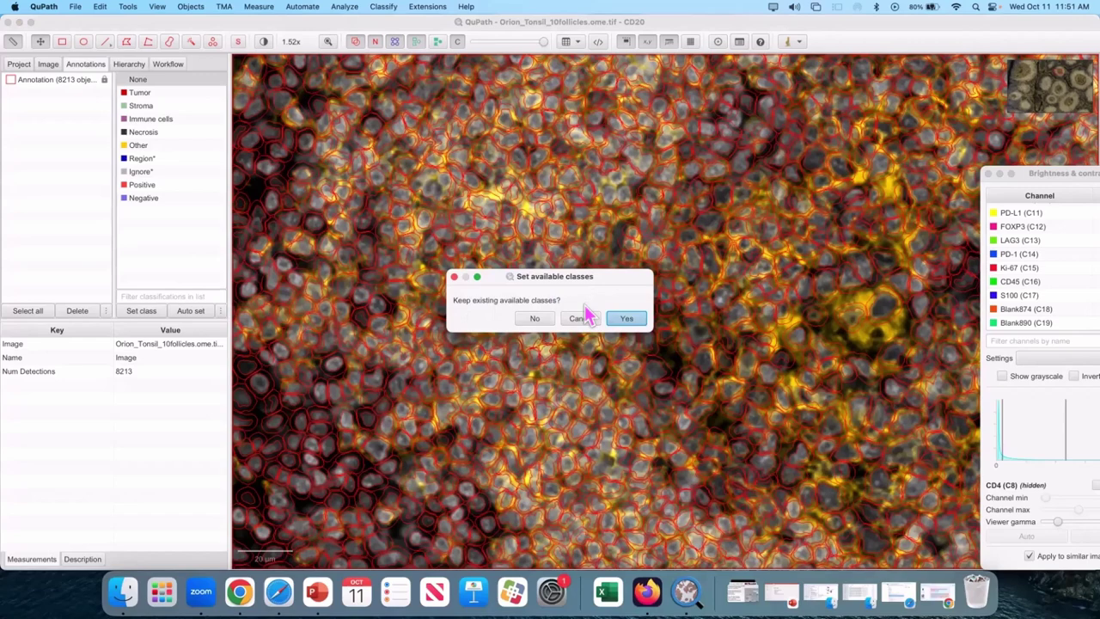
pyautogui.click(529, 319)
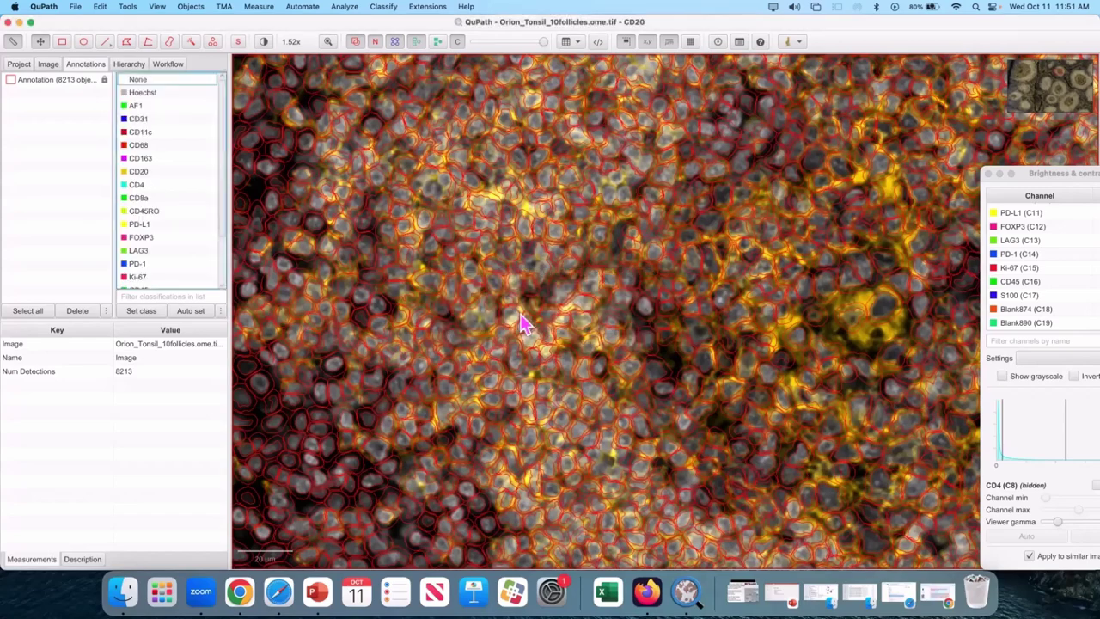
pyautogui.scroll(-5, 167, 206)
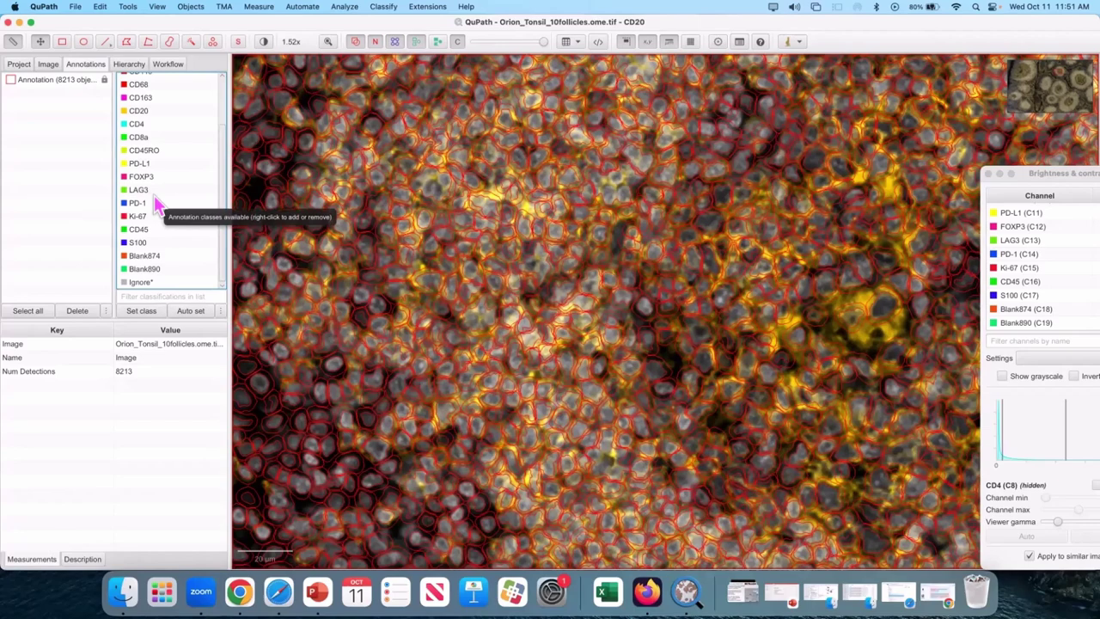
pyautogui.scroll(3, 160, 210)
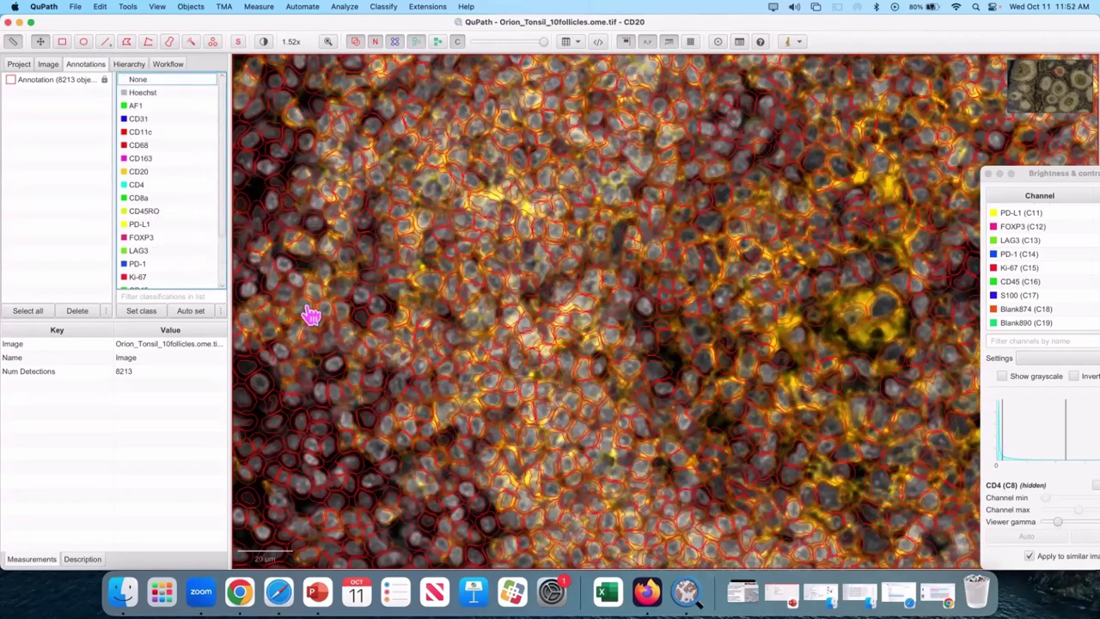
pyautogui.click(355, 272)
pyautogui.scroll(-5, 355, 272)
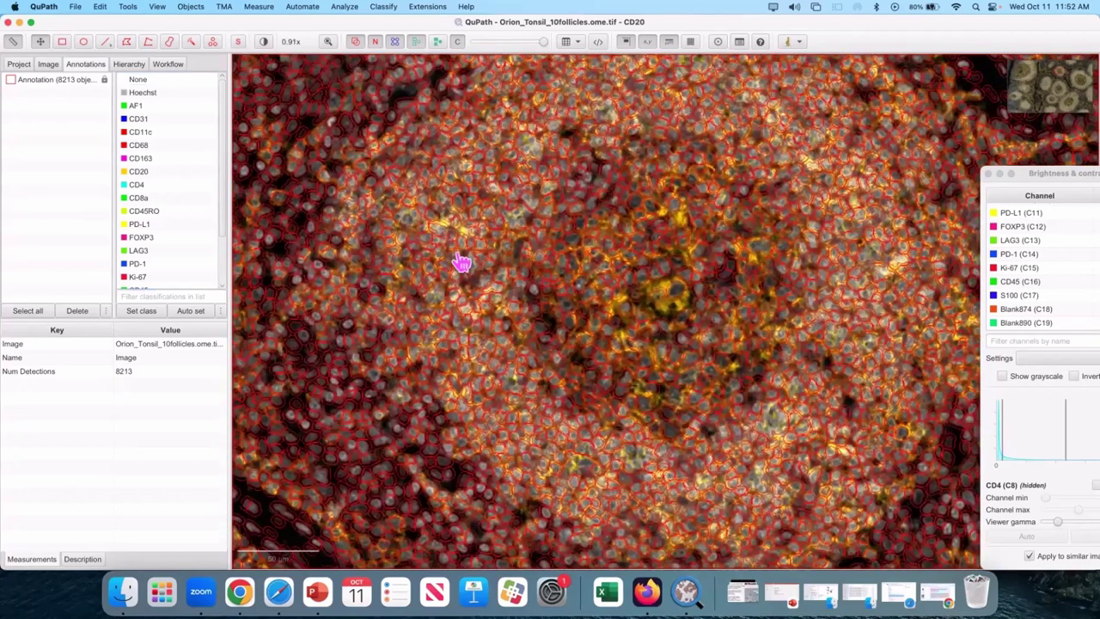
# Select the CD20 class with Auto set enabled and switch to the Brush tool.
pyautogui.click(138, 172)
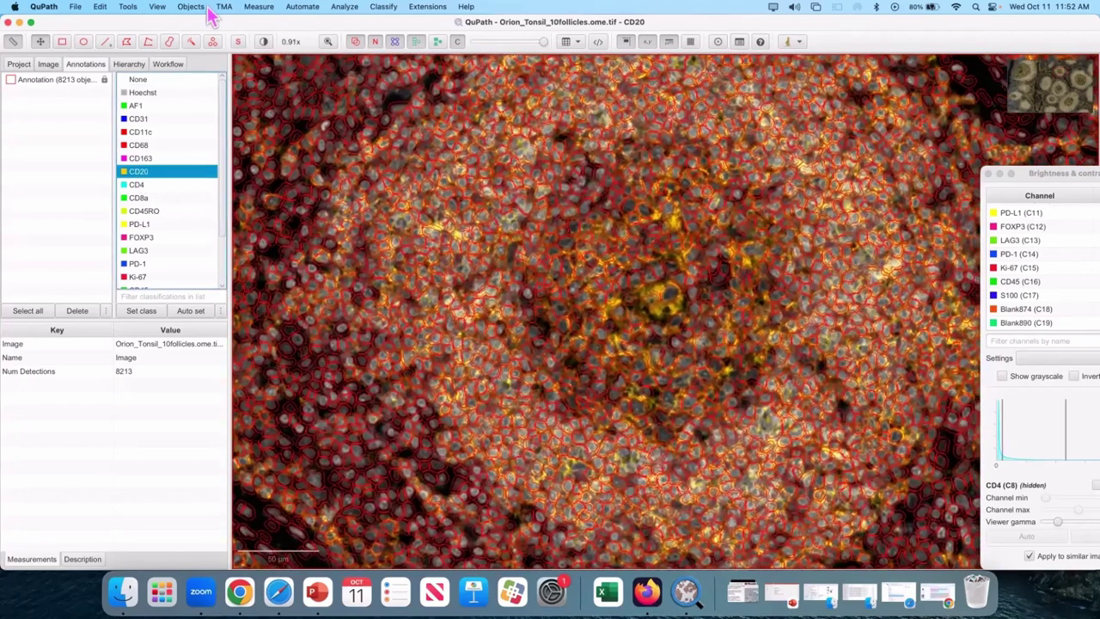
pyautogui.click(189, 311)
pyautogui.scroll(5, 404, 305)
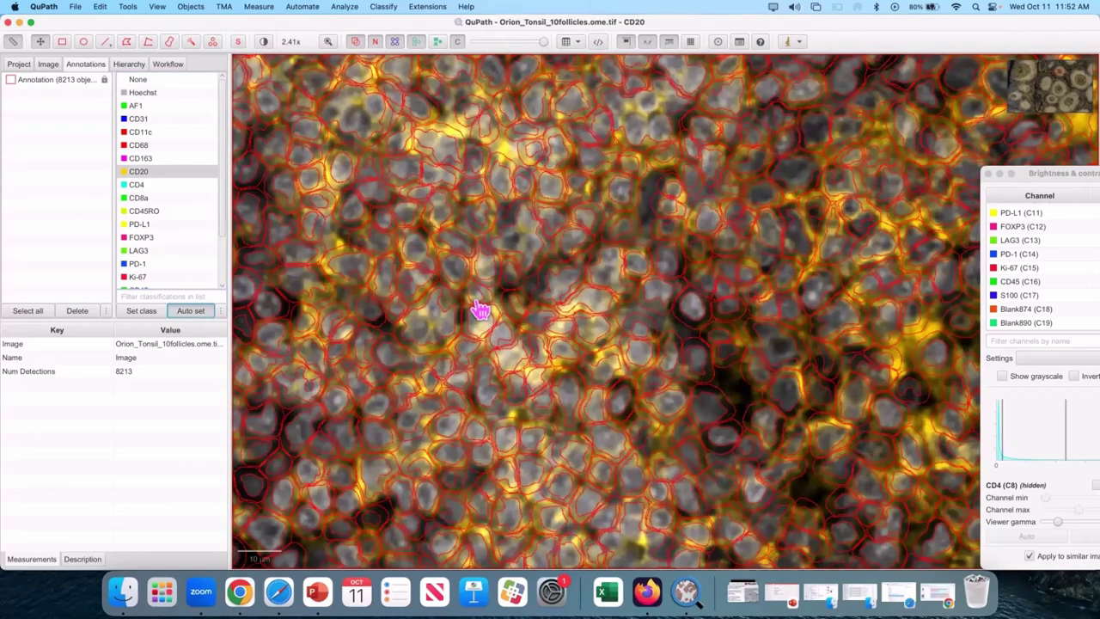
pyautogui.scroll(-7, 482, 313)
pyautogui.press('b')
# Paint six CD20 training annotations over CD20-bright cells.
pyautogui.moveTo(481, 324); pyautogui.dragTo(478, 267)
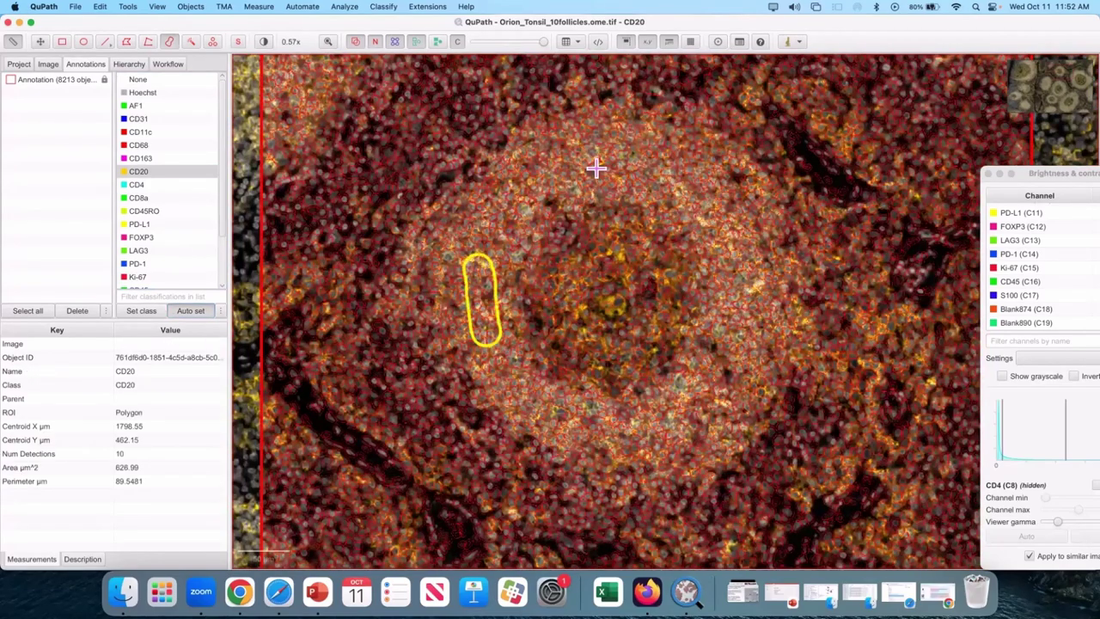
pyautogui.moveTo(585, 162); pyautogui.dragTo(644, 170)
pyautogui.scroll(8, 732, 249)
pyautogui.scroll(2, 732, 277)
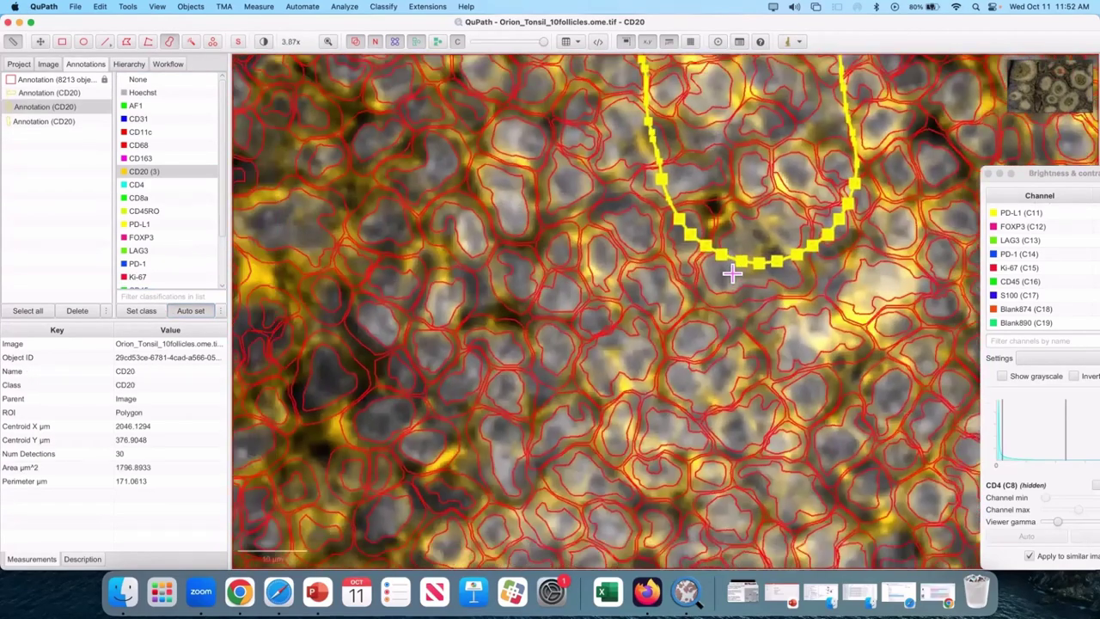
pyautogui.scroll(-7, 532, 285)
pyautogui.scroll(7, 596, 332)
pyautogui.click(621, 335)
pyautogui.moveTo(621, 336)
pyautogui.mouseDown()
pyautogui.moveTo(564, 340)
pyautogui.moveTo(567, 361)
pyautogui.mouseUp()
pyautogui.moveTo(479, 221)
pyautogui.mouseDown()
pyautogui.moveTo(421, 259)
pyautogui.moveTo(405, 296)
pyautogui.mouseUp()
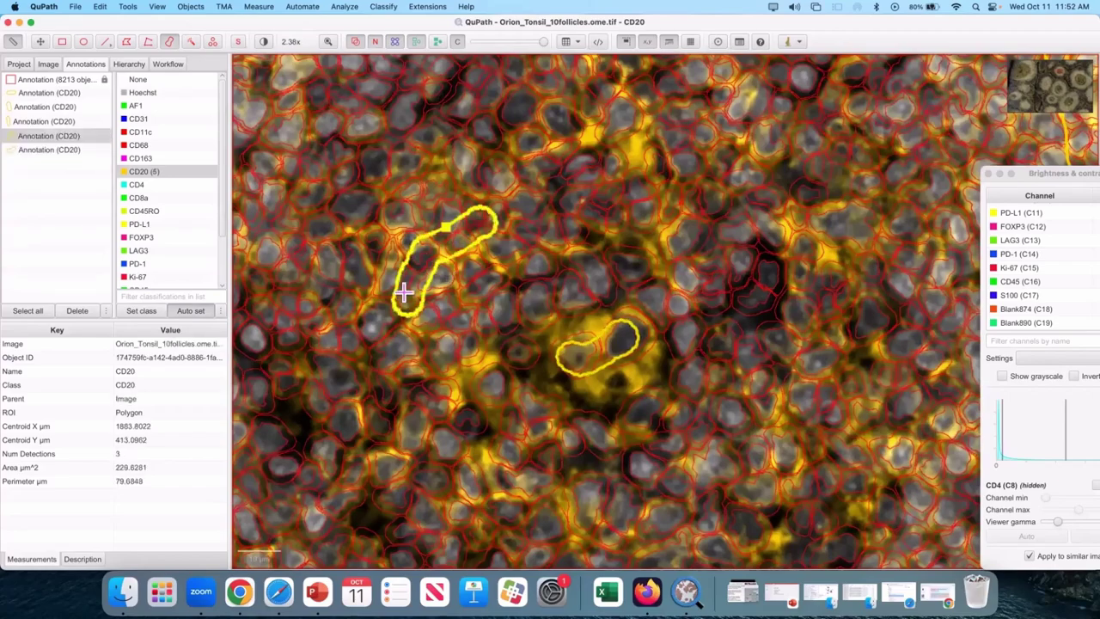
pyautogui.scroll(-10, 405, 292)
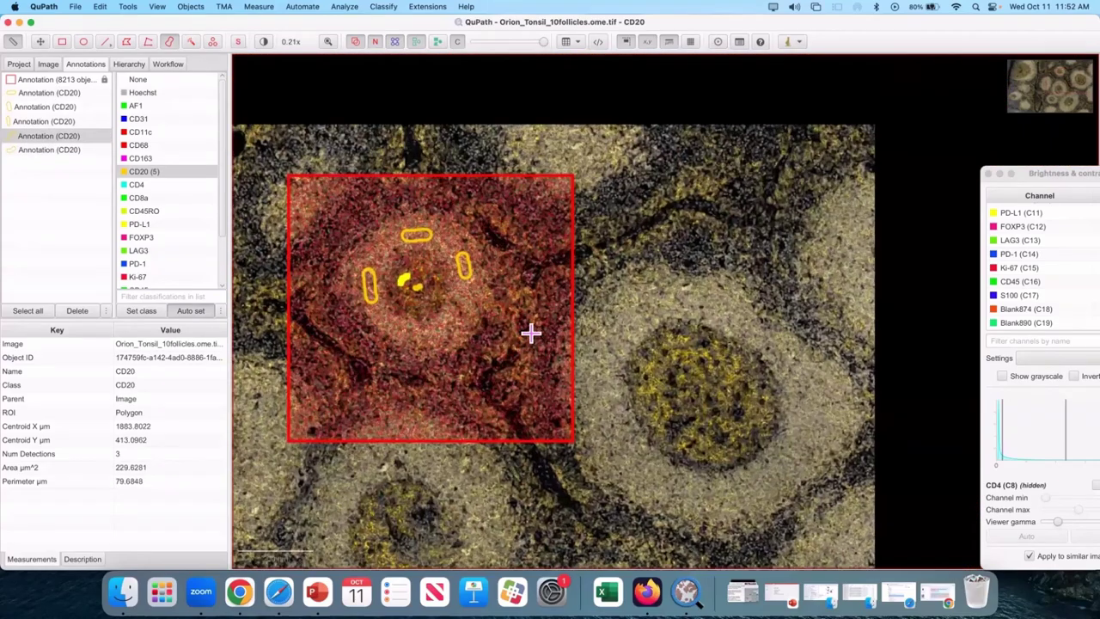
pyautogui.scroll(10, 531, 333)
pyautogui.moveTo(513, 302); pyautogui.dragTo(507, 312)
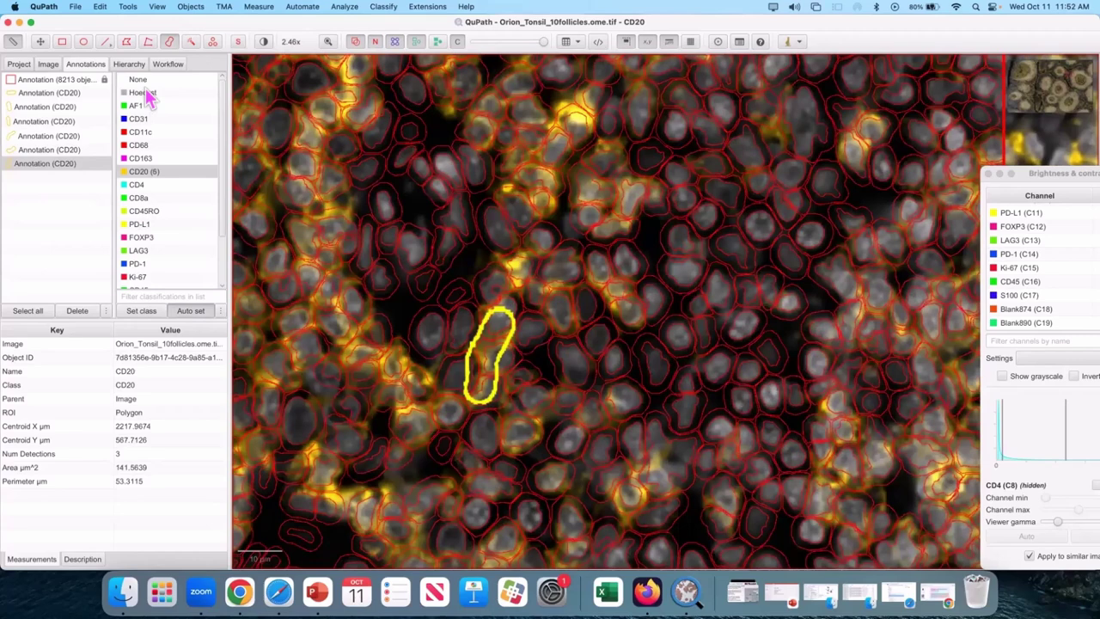
# Switch the annotation class to Ignore* for painting negative regions.
pyautogui.scroll(-3, 157, 215)
pyautogui.click(142, 271)
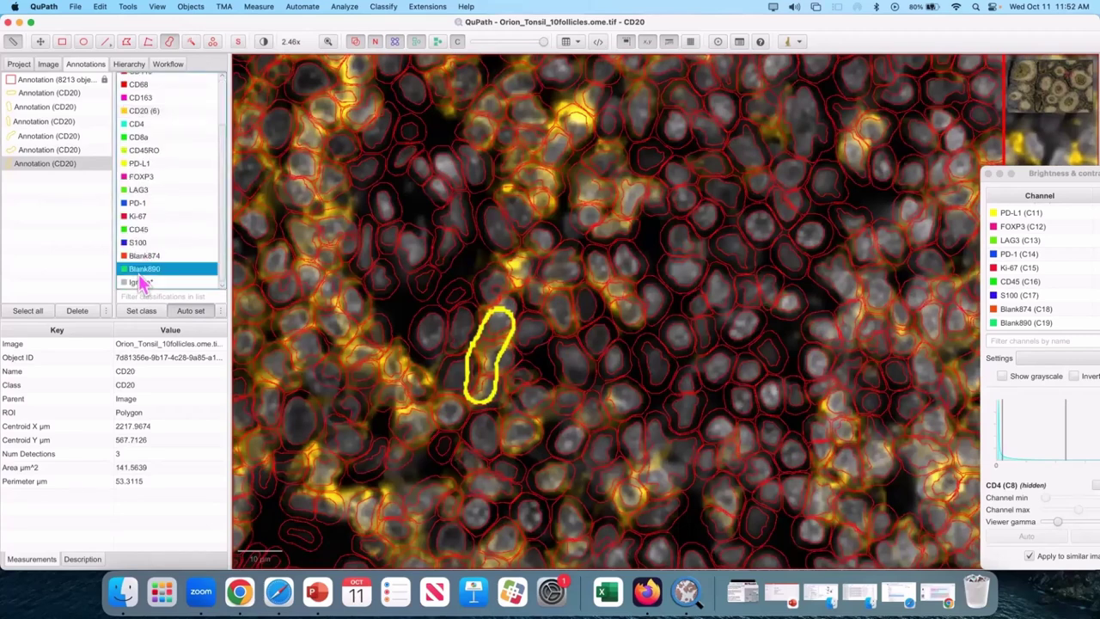
pyautogui.click(142, 283)
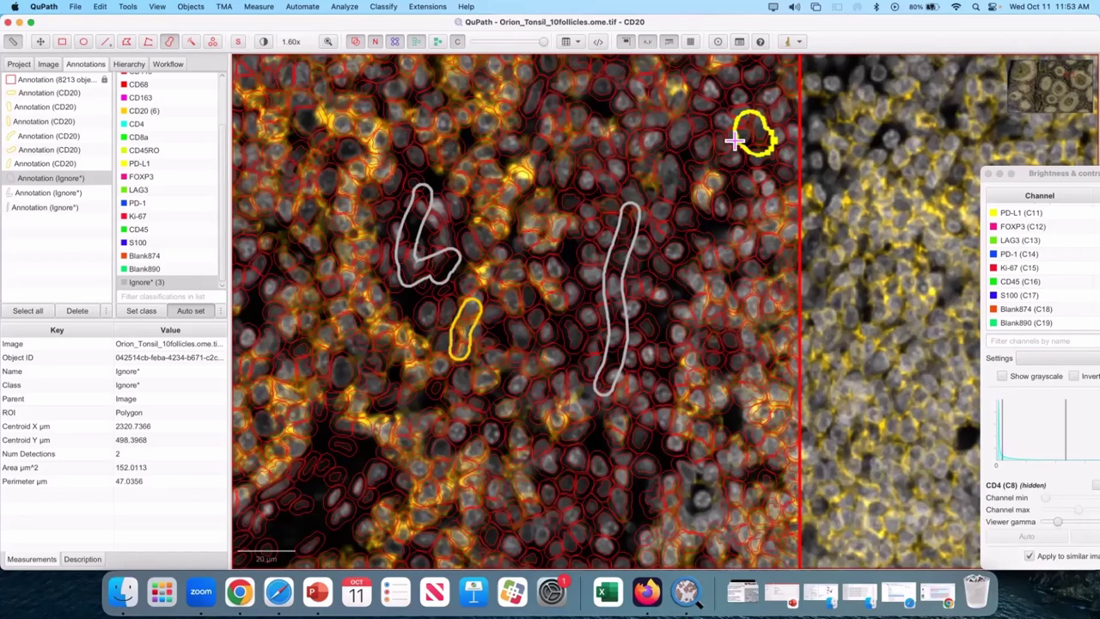
# Open Train object classifier and set its Features to Selected measurements.
pyautogui.scroll(-5, 501, 197)
pyautogui.scroll(4, 331, 332)
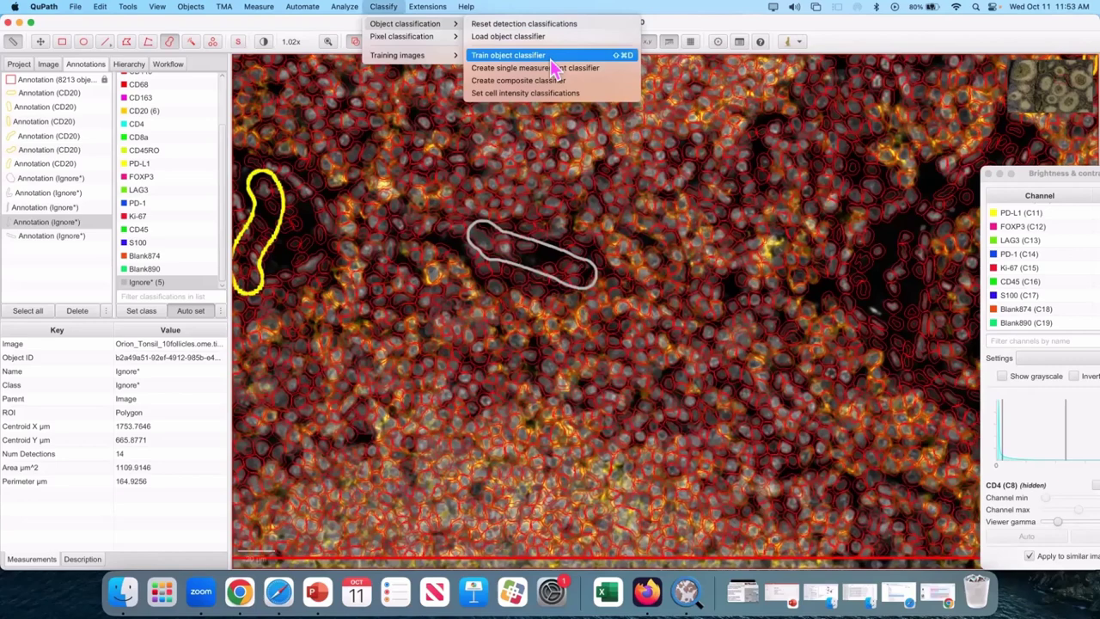
pyautogui.click(547, 56)
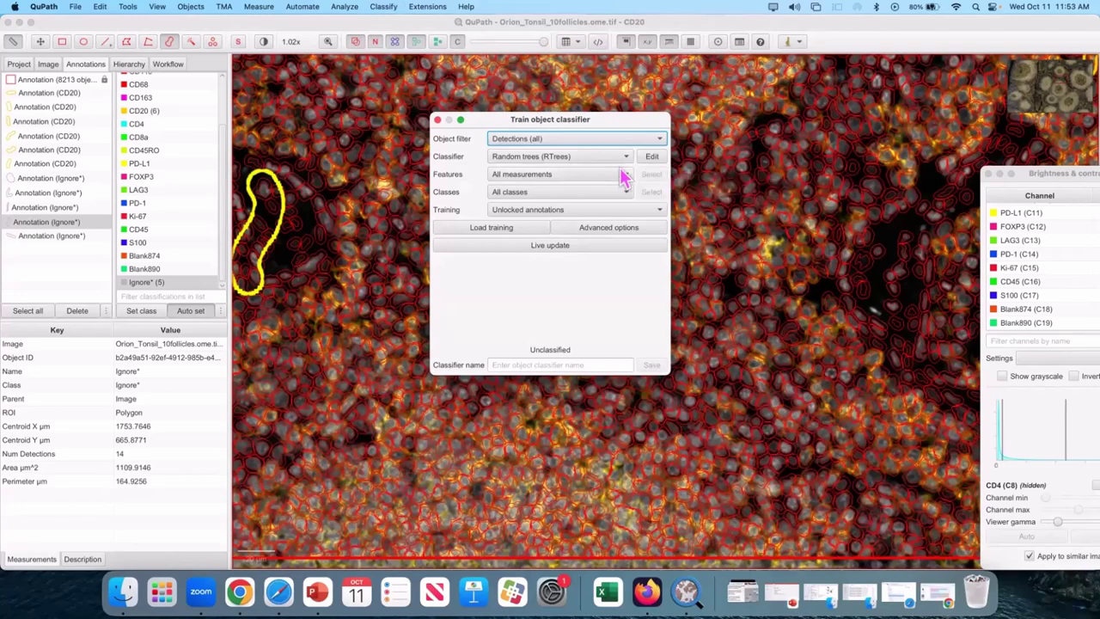
pyautogui.click(614, 177)
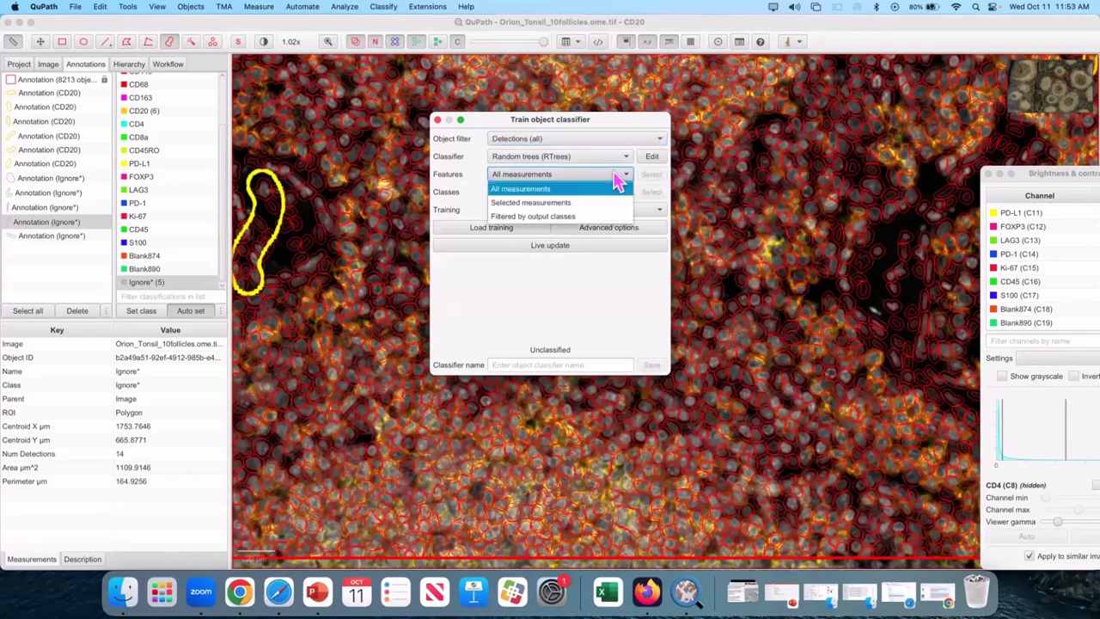
pyautogui.click(505, 205)
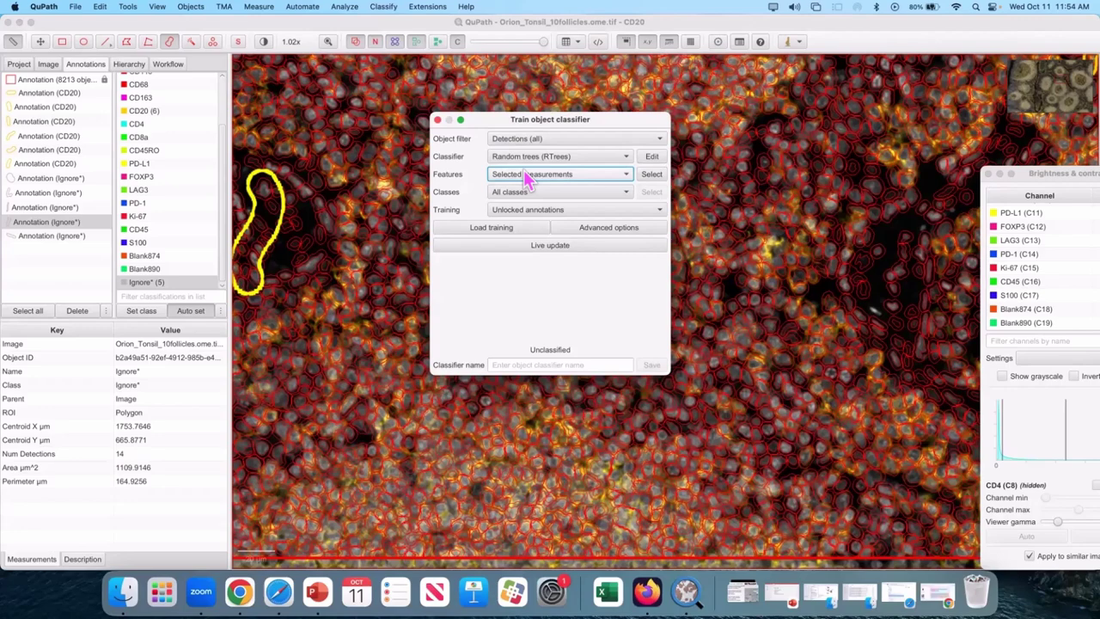
pyautogui.click(529, 176)
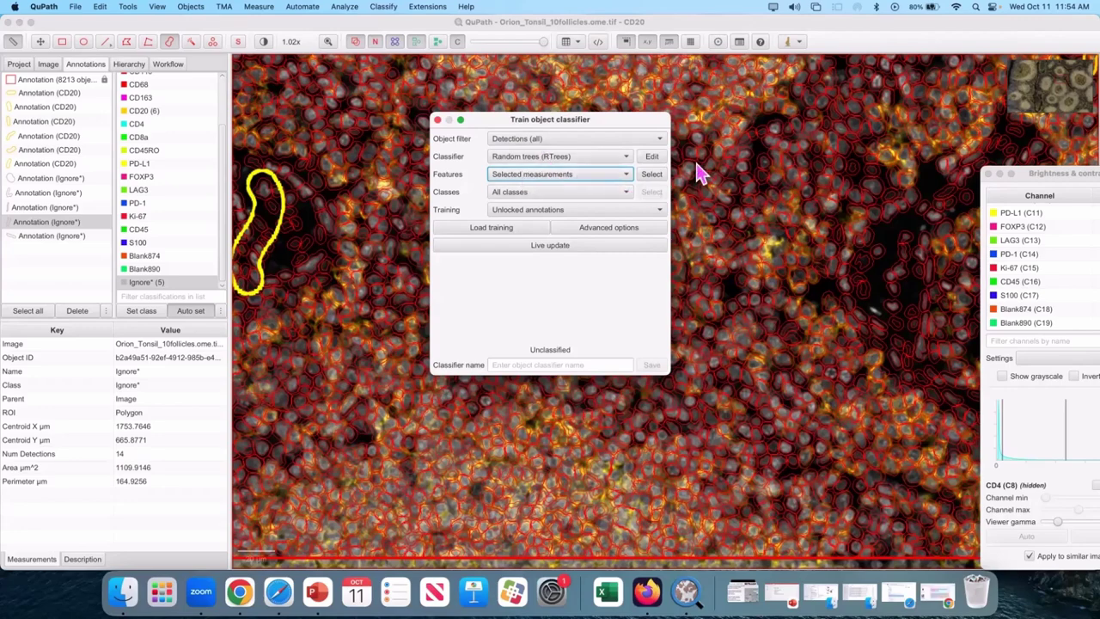
pyautogui.click(555, 212)
pyautogui.click(528, 175)
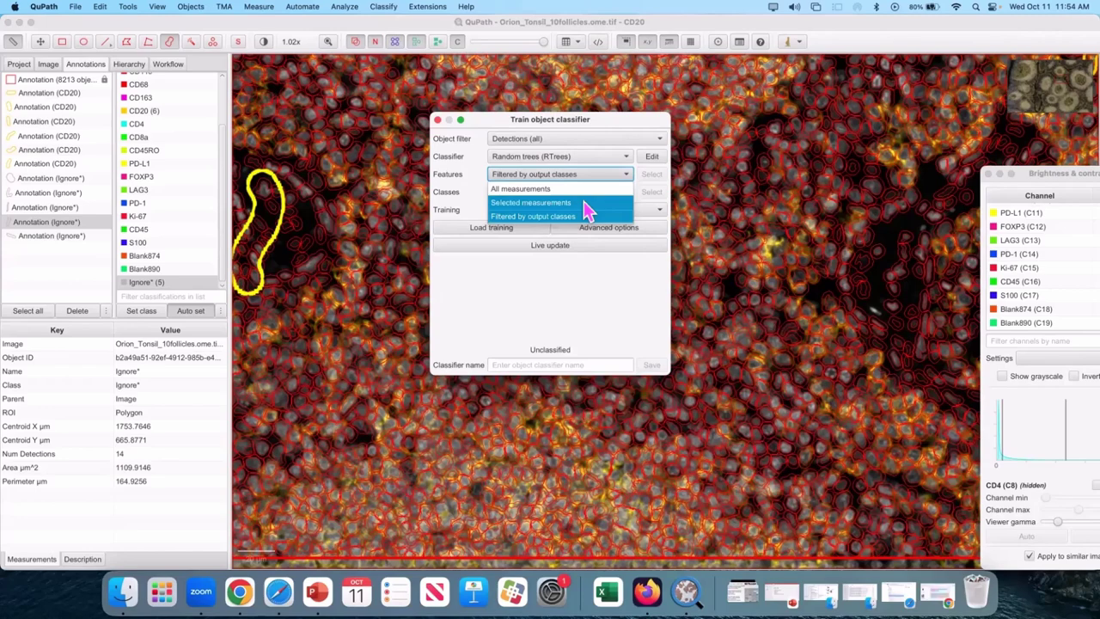
pyautogui.click(550, 196)
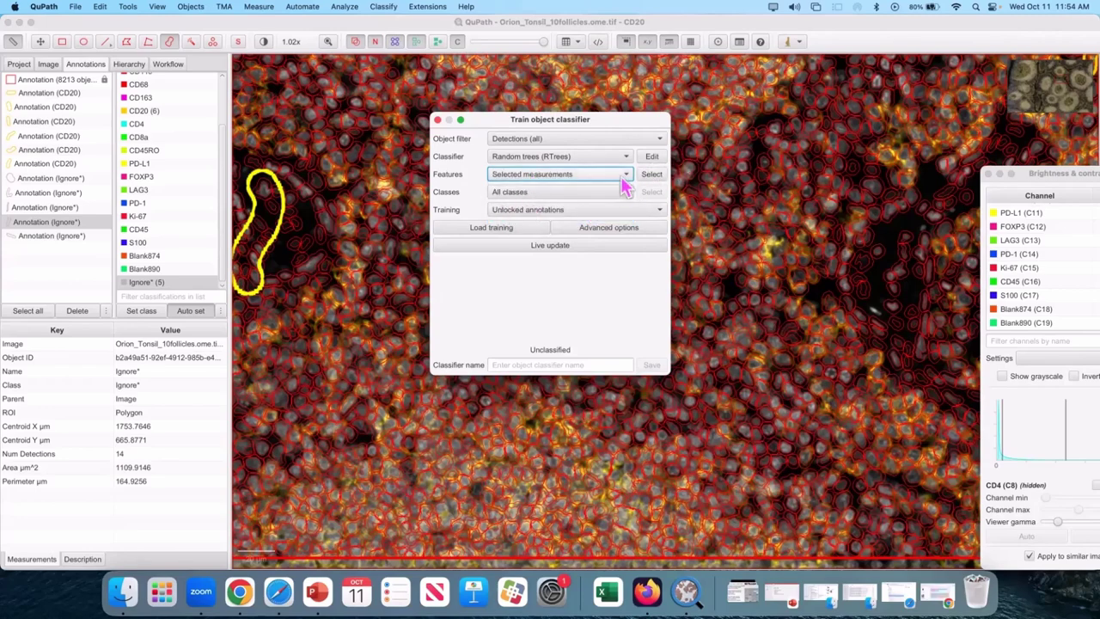
# Select all CD20 and Hoechst measurements as classifier features.
pyautogui.click(651, 177)
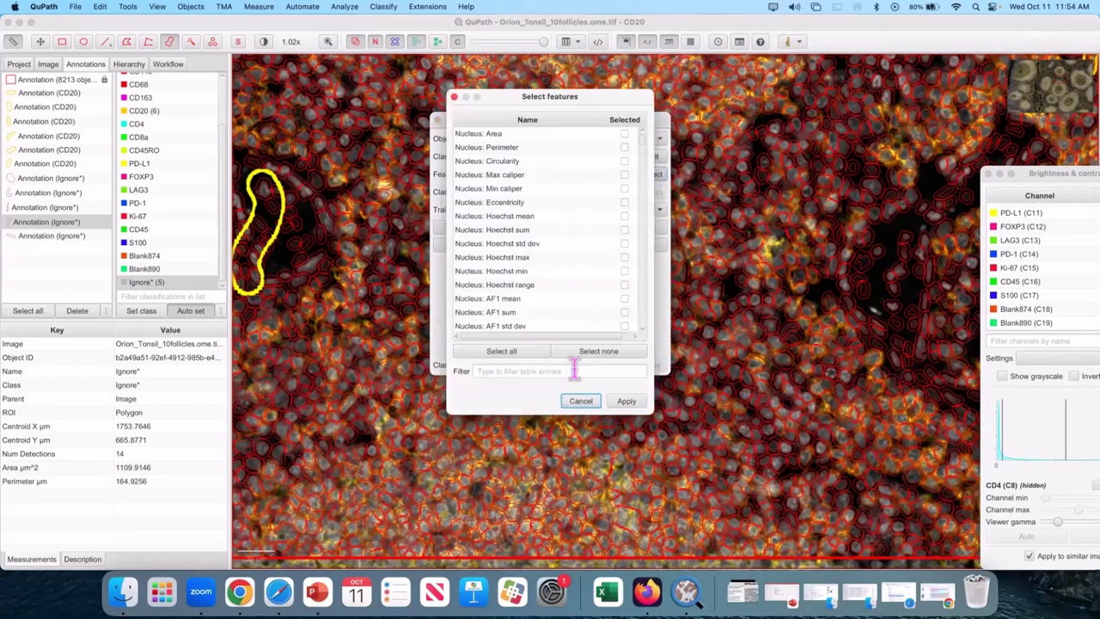
pyautogui.click(518, 372)
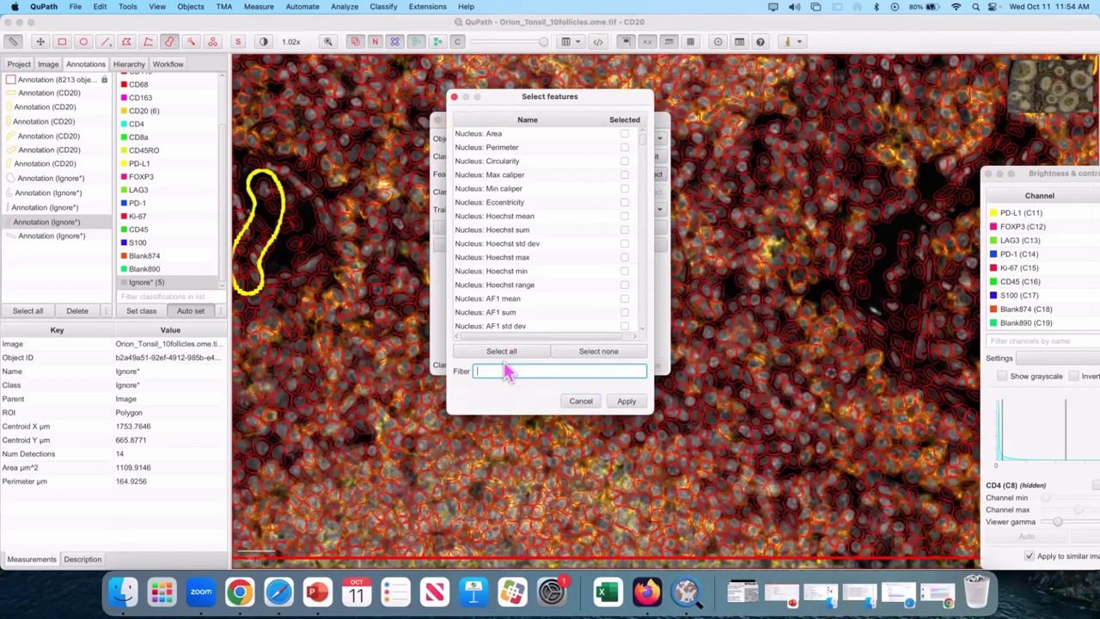
pyautogui.write('cd20')
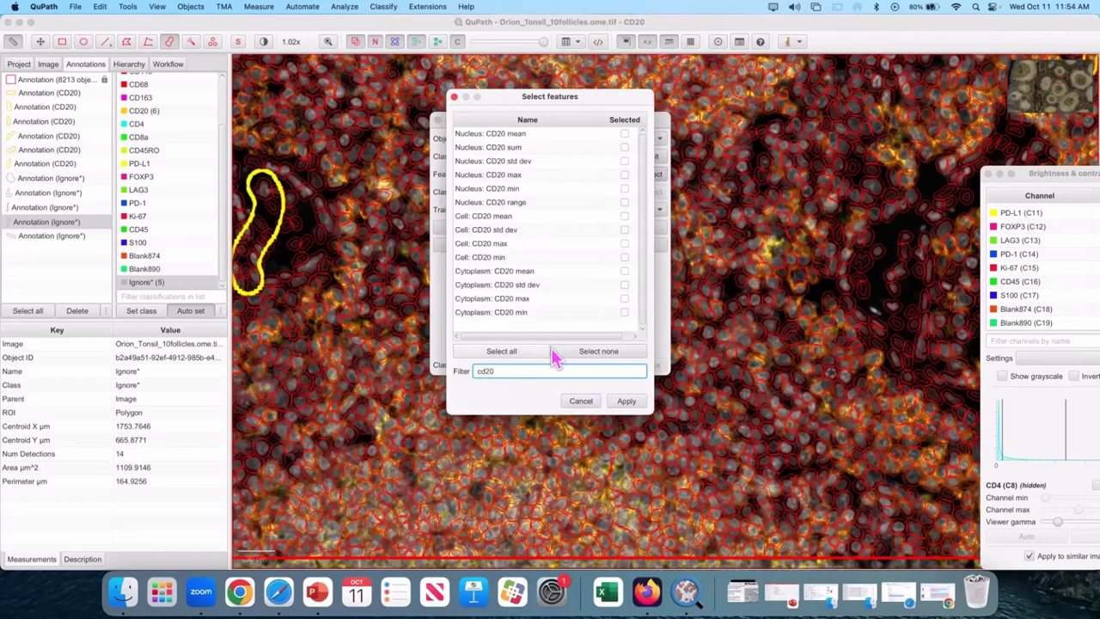
pyautogui.click(528, 356)
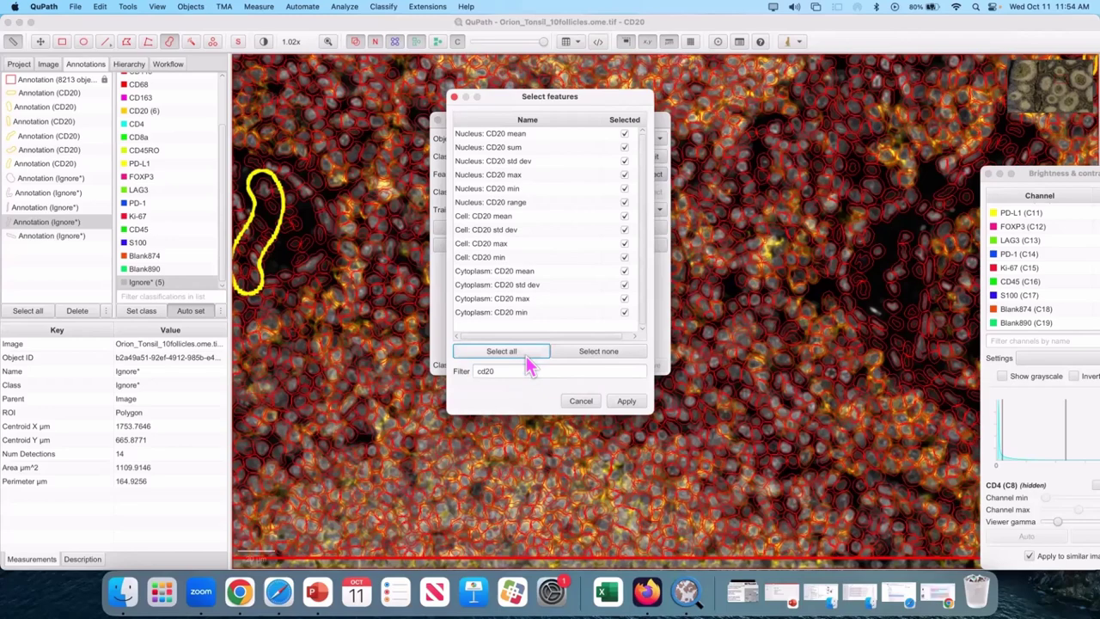
pyautogui.click(487, 370)
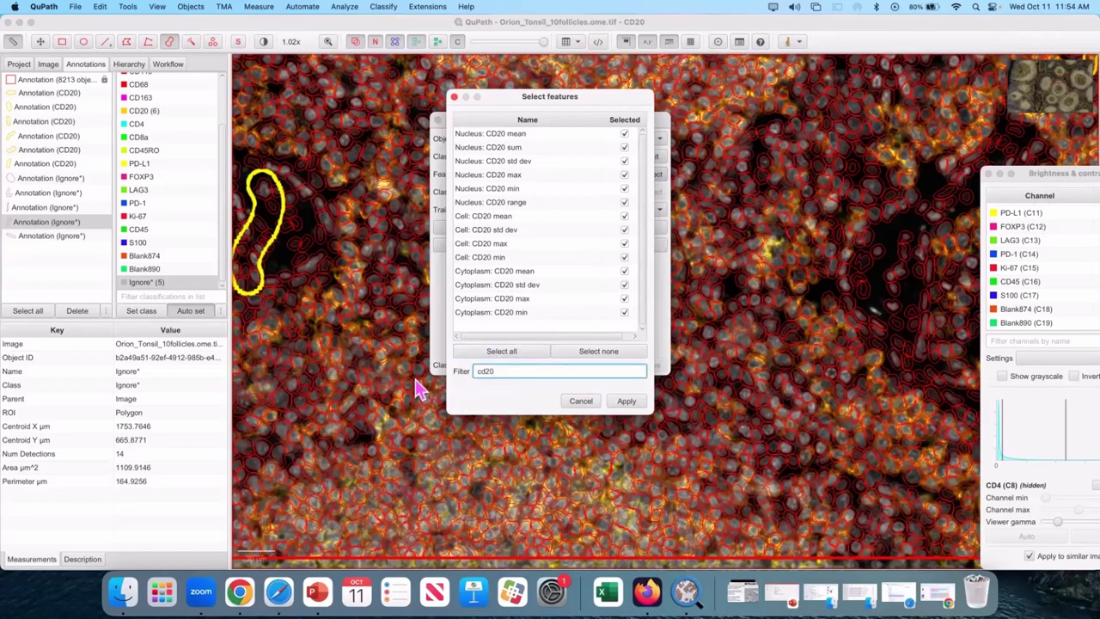
pyautogui.press('BackSpace')
pyautogui.press('BackSpace')
pyautogui.press('BackSpace')
pyautogui.press('BackSpace')
pyautogui.write('hoech')
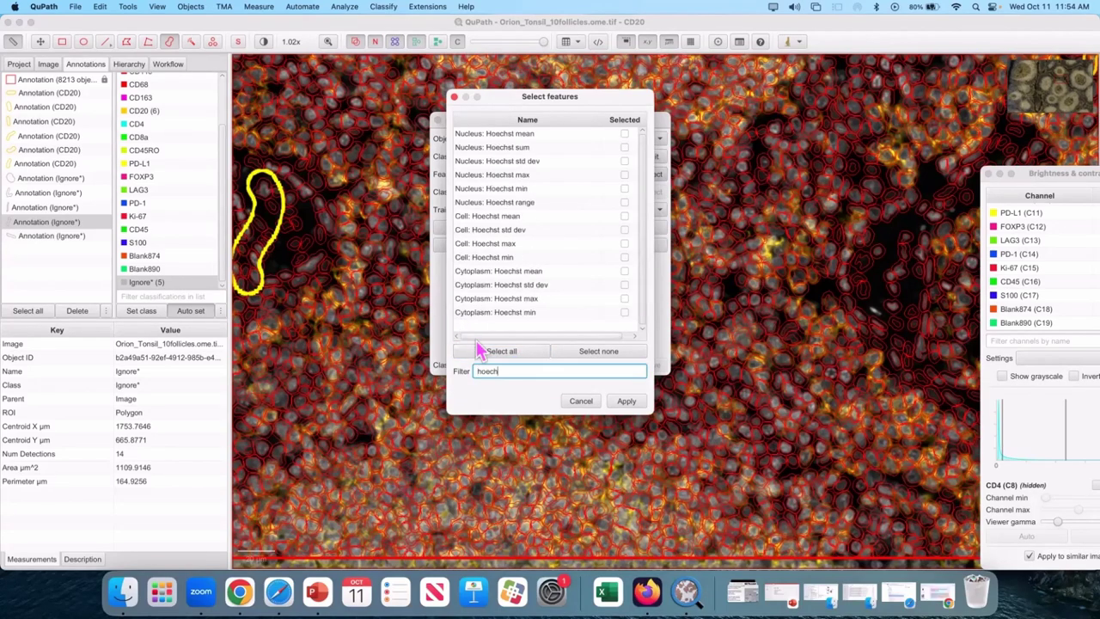
pyautogui.click(481, 351)
# Add all AF1 measurements, clear the filter and apply the feature selection.
pyautogui.press('Tab')
pyautogui.press('Tab')
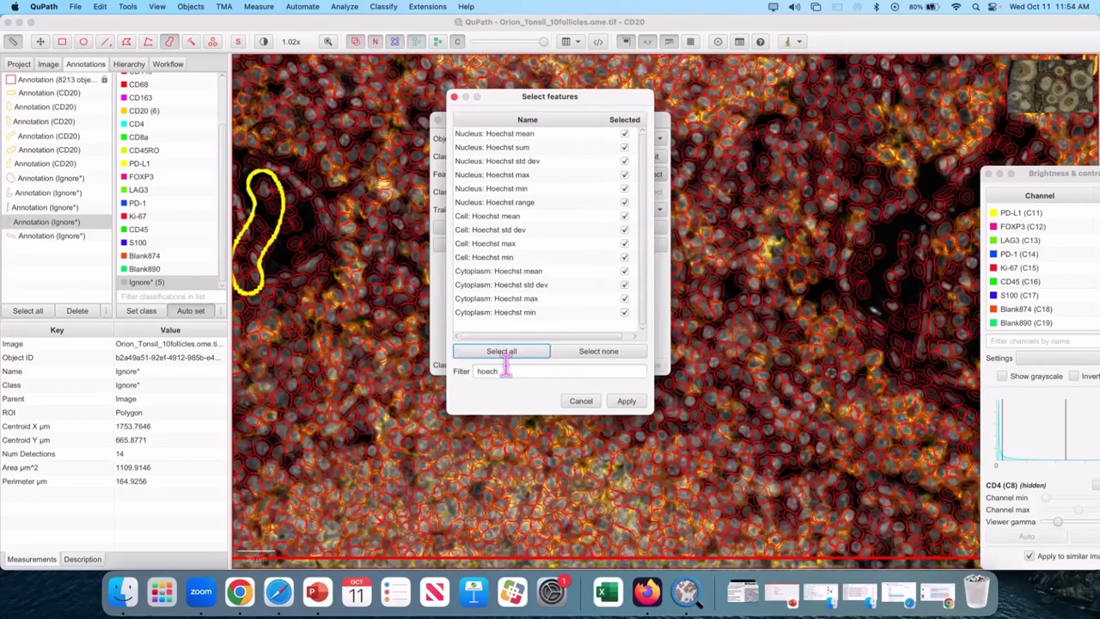
pyautogui.write('af')
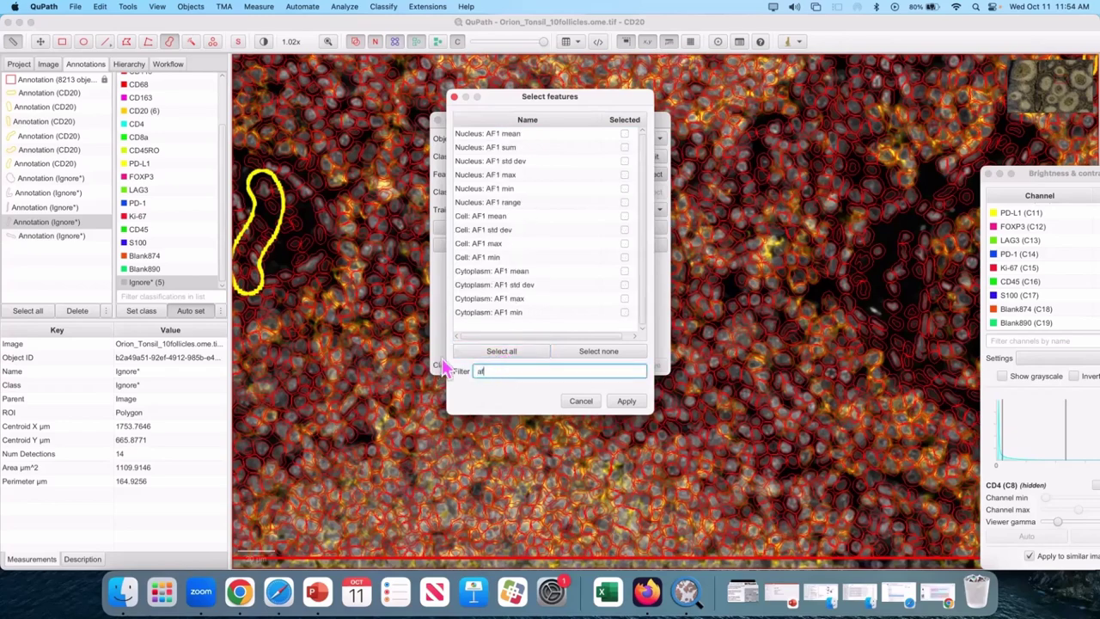
pyautogui.click(491, 352)
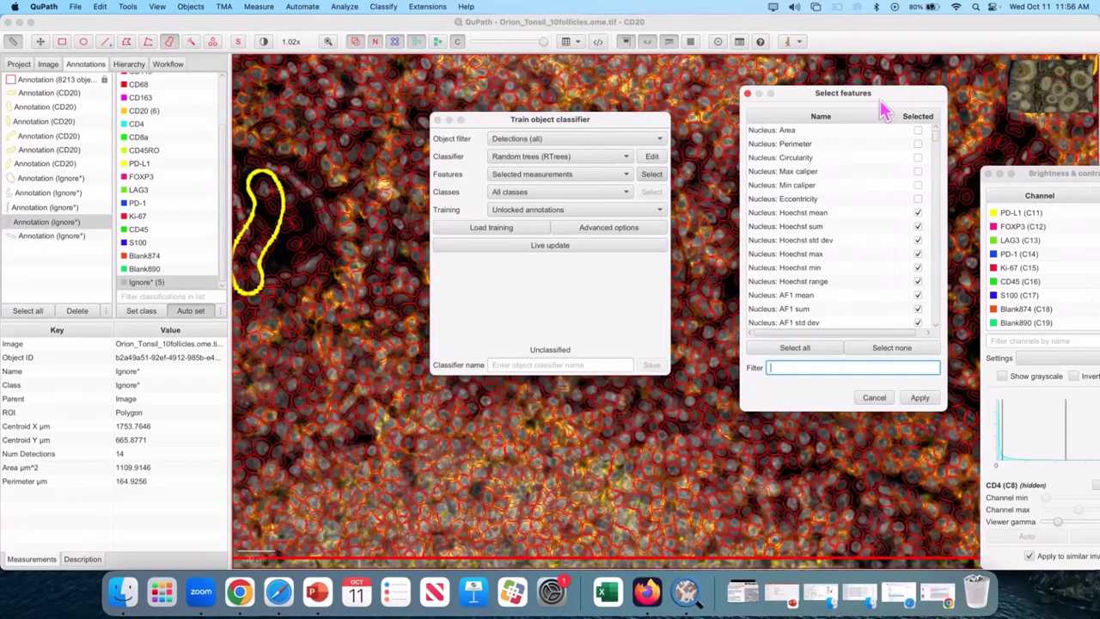
pyautogui.moveTo(885, 96); pyautogui.dragTo(866, 82)
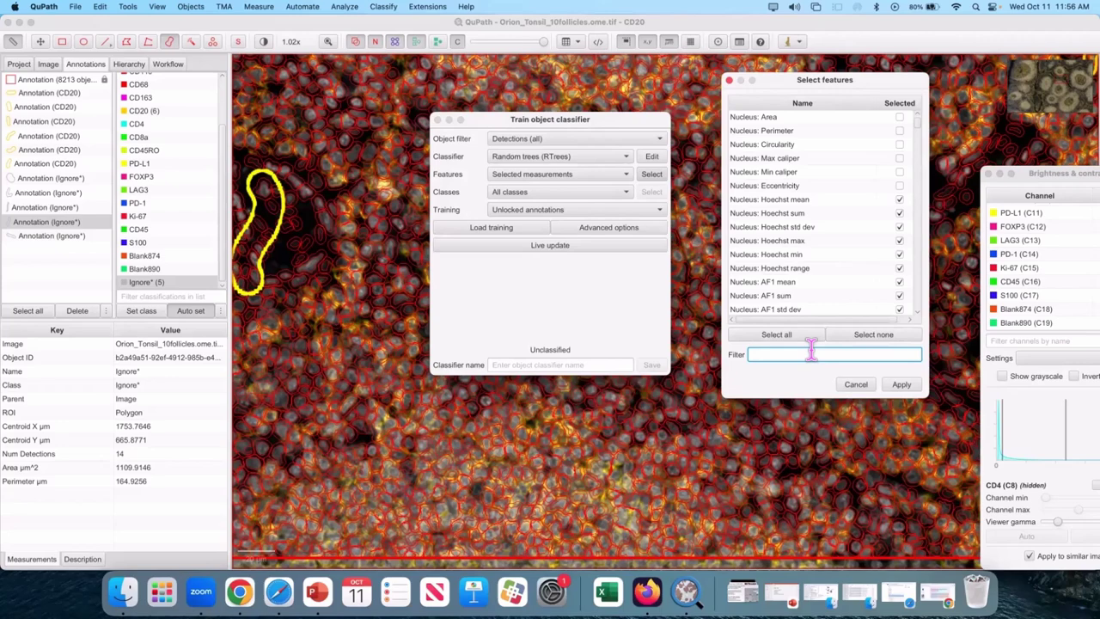
pyautogui.write('af')
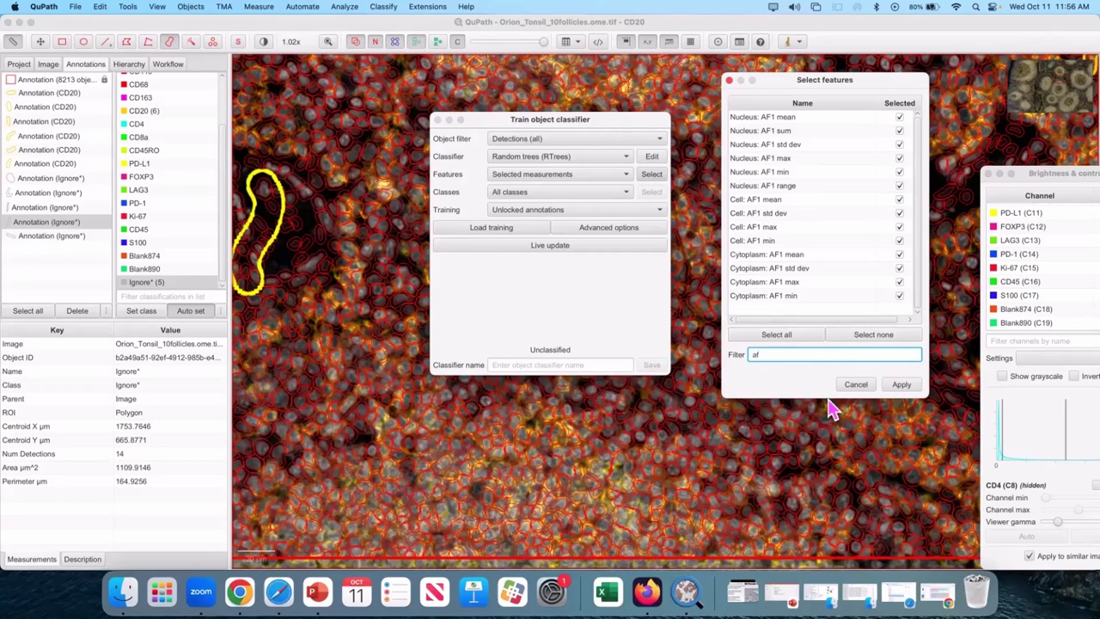
pyautogui.press('BackSpace')
pyautogui.press('BackSpace')
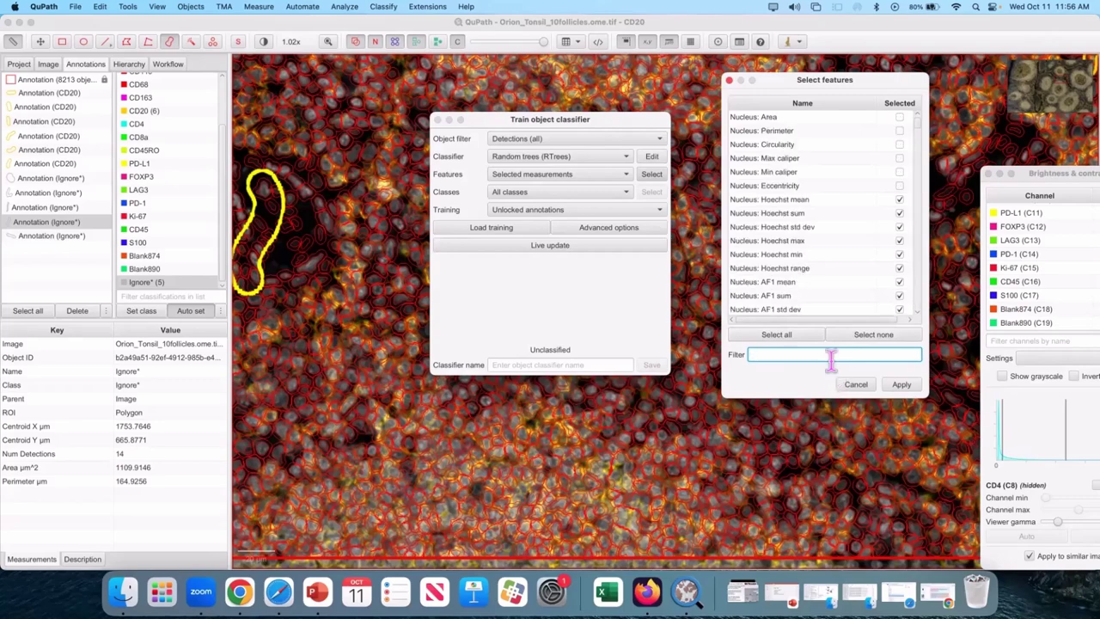
pyautogui.click(900, 385)
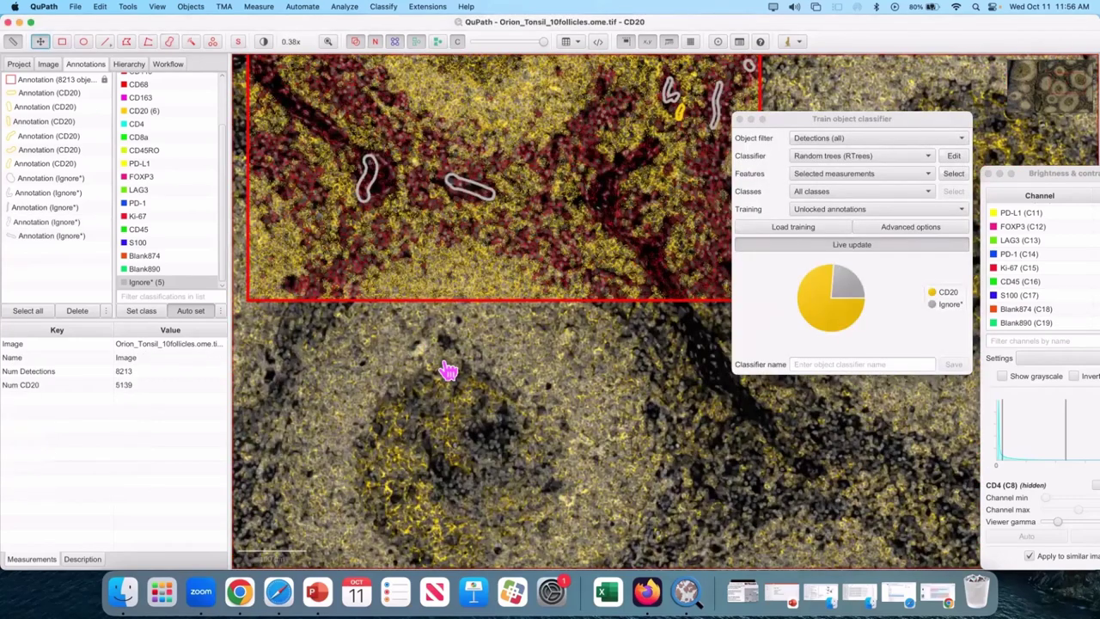
pyautogui.scroll(-3, 449, 373)
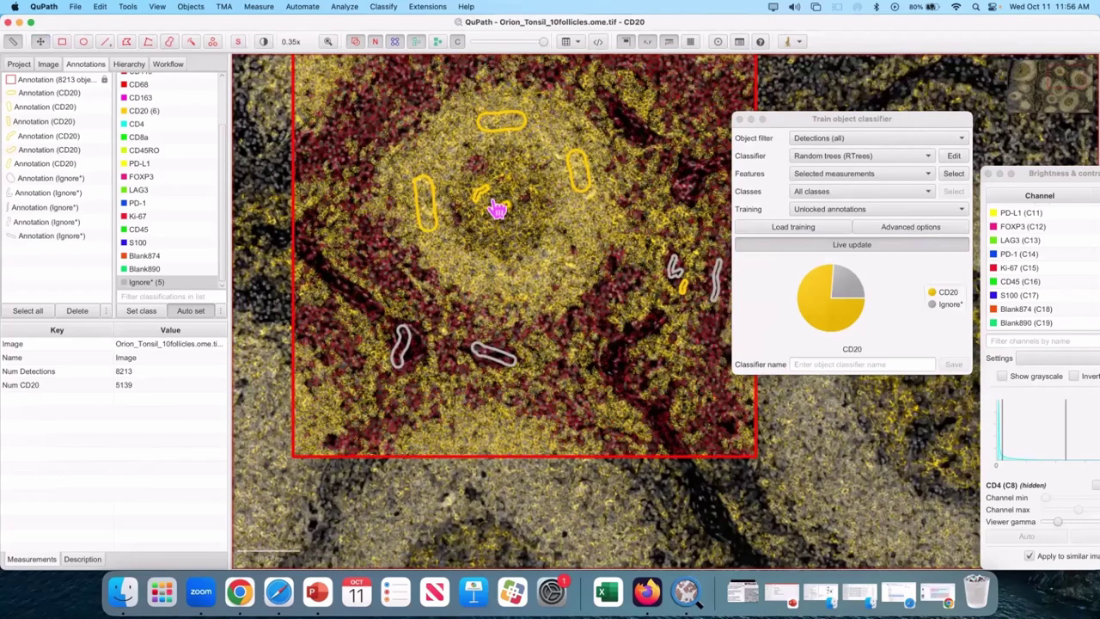
# Save the classifier as 'CD20' and close the Train object classifier window.
pyautogui.click(898, 361)
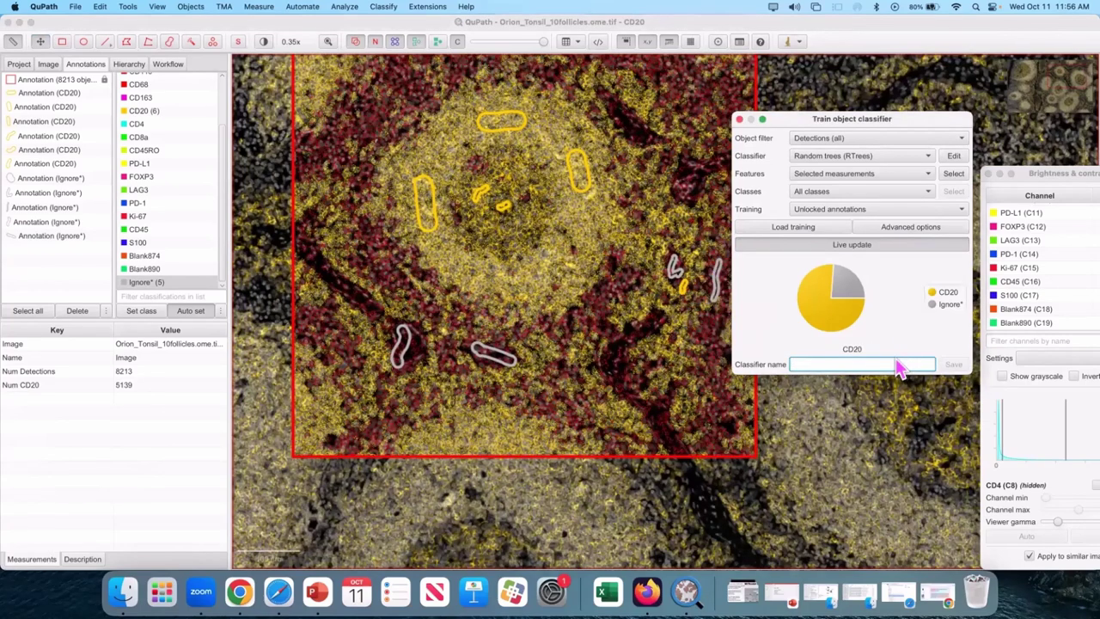
pyautogui.write('CD20')
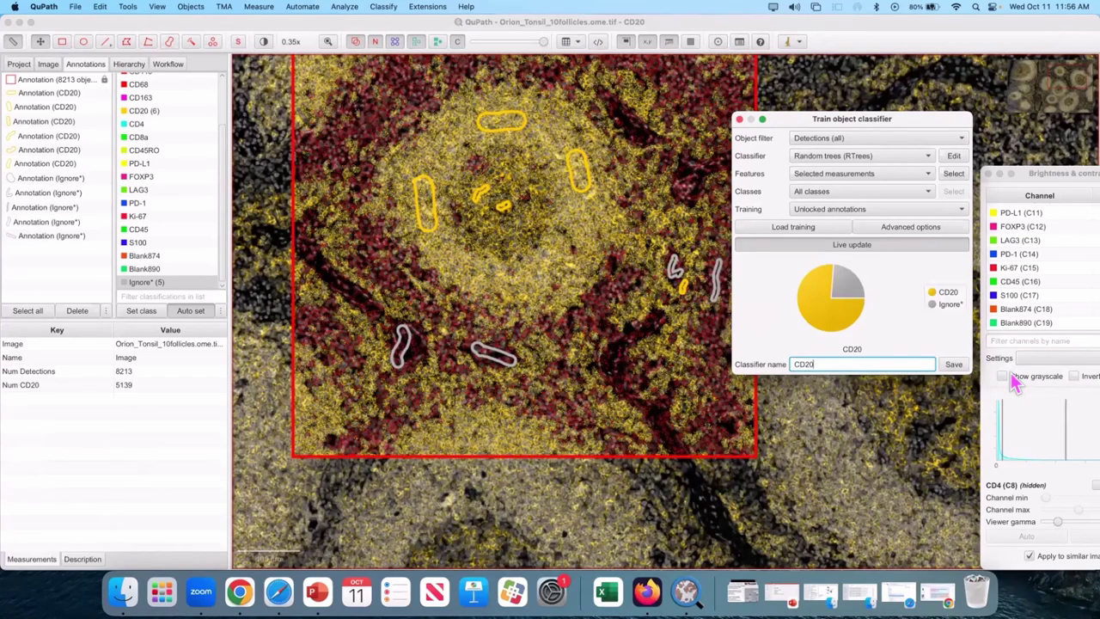
pyautogui.click(953, 364)
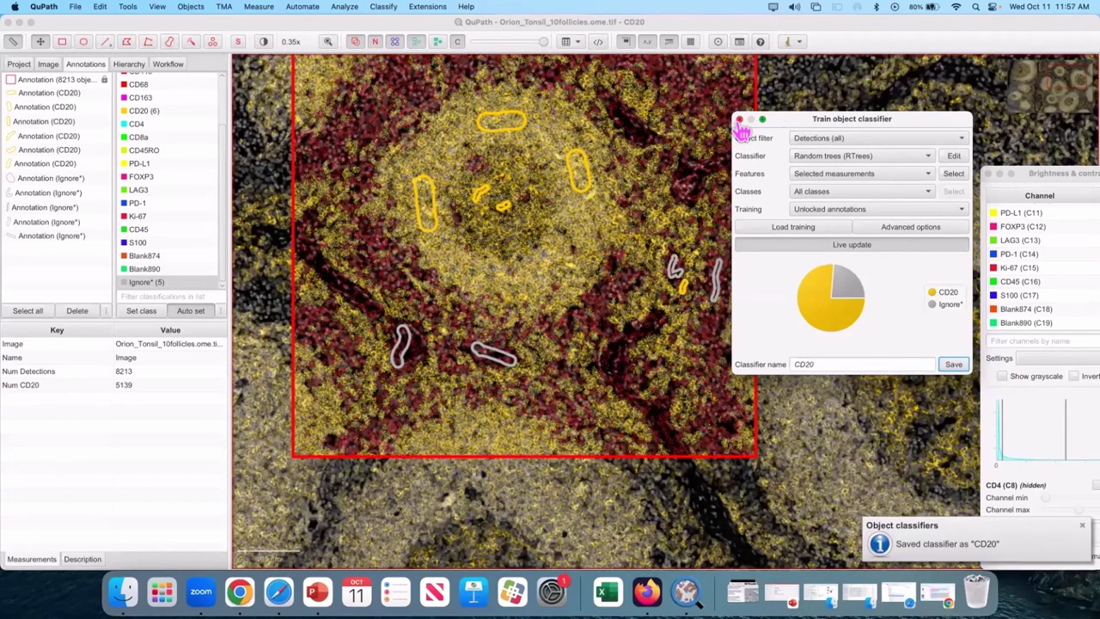
pyautogui.click(838, 363)
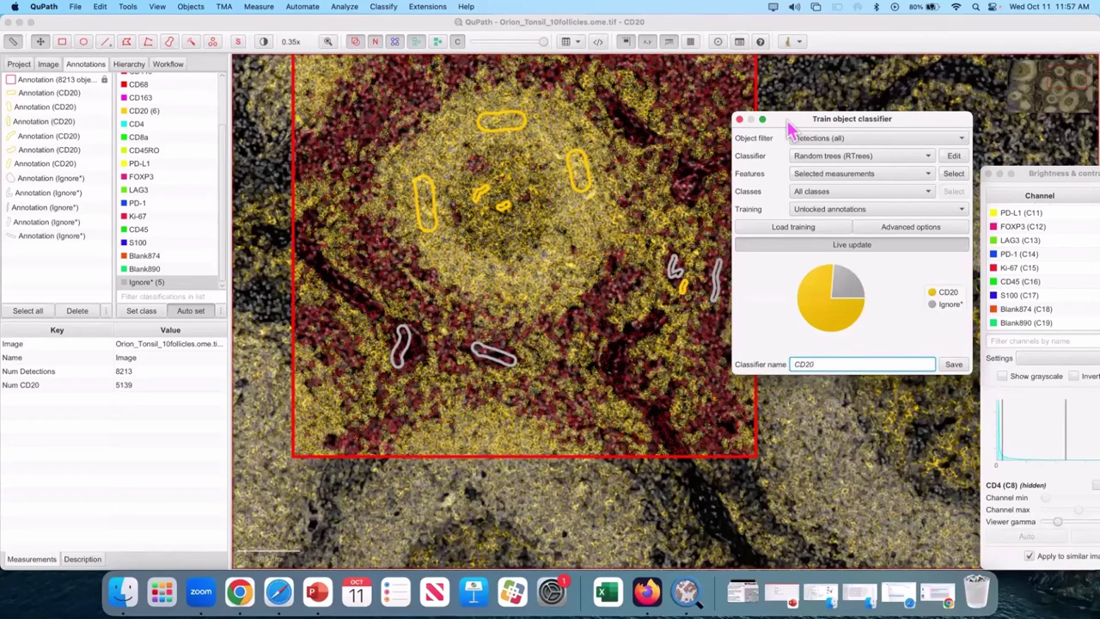
pyautogui.click(739, 119)
pyautogui.moveTo(849, 196); pyautogui.dragTo(837, 168)
# Open the CD4 training image, saving the changes to the CD20 image.
pyautogui.click(19, 64)
pyautogui.doubleClick(103, 196)
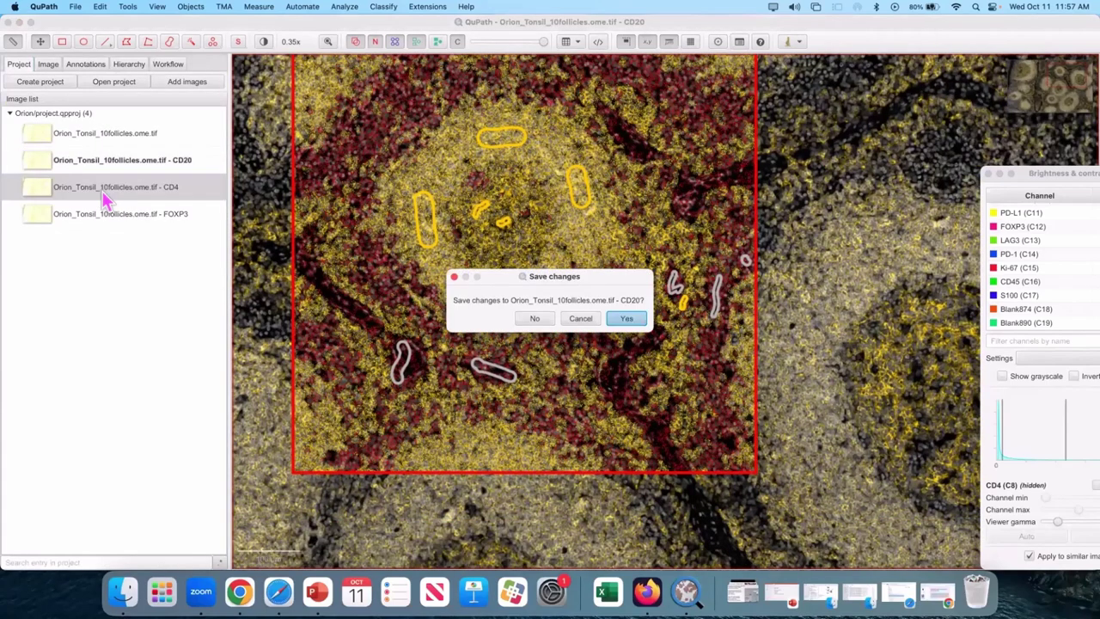
pyautogui.click(627, 318)
pyautogui.moveTo(1071, 173); pyautogui.dragTo(958, 160)
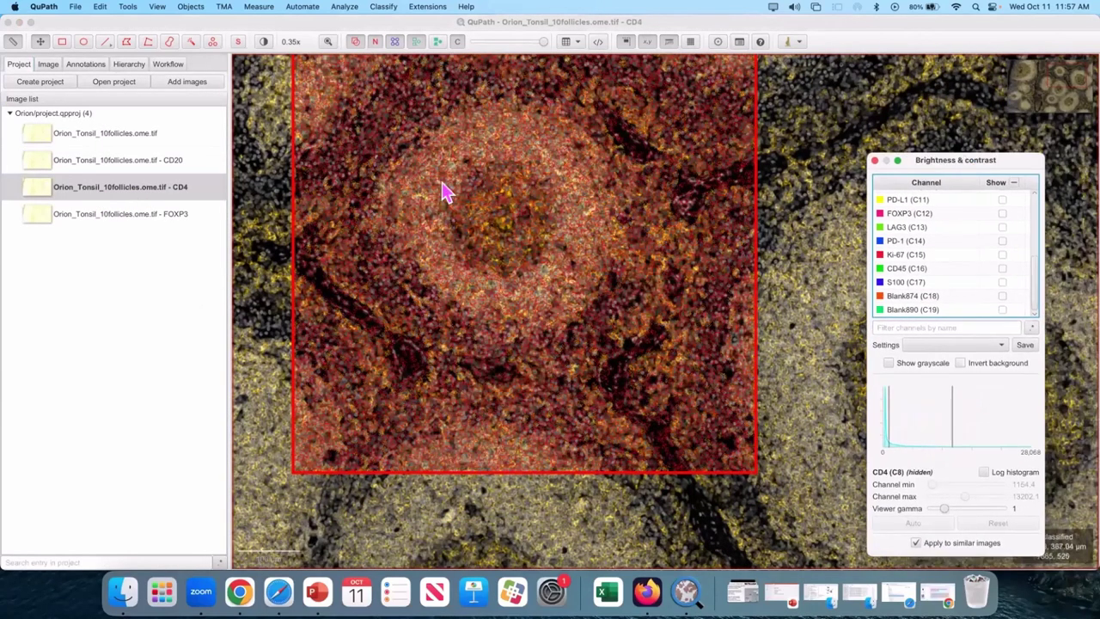
pyautogui.click(195, 166)
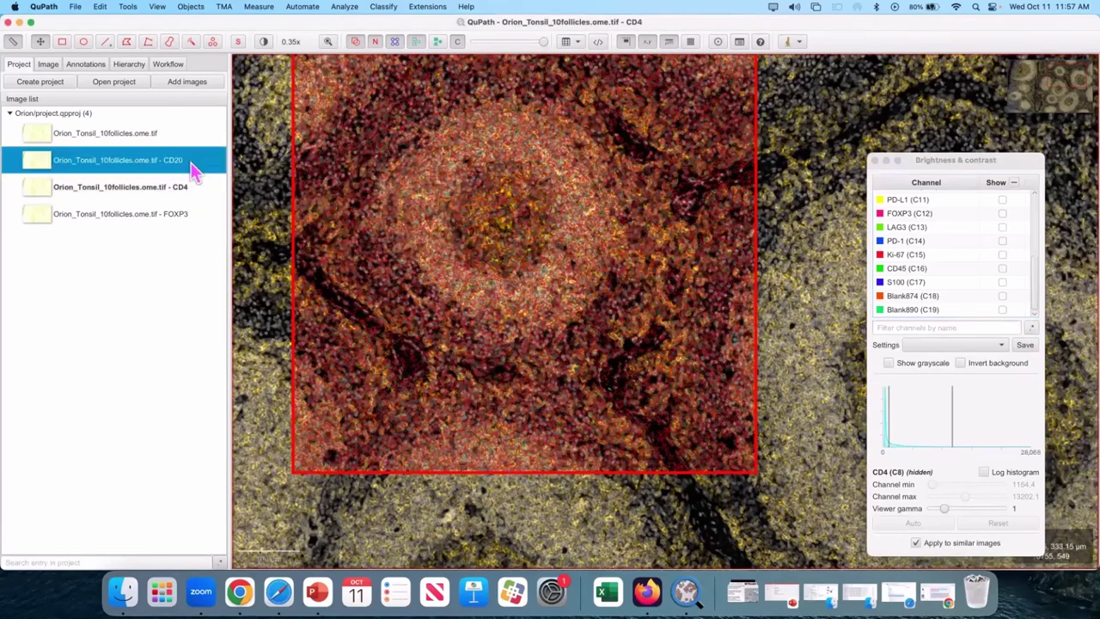
pyautogui.click(175, 196)
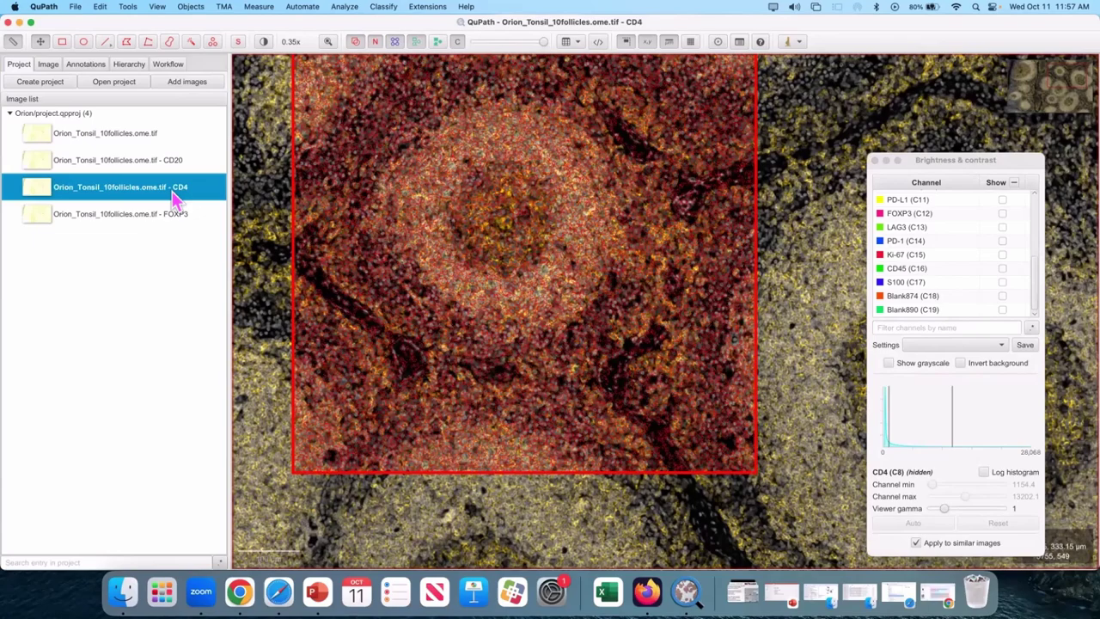
# Show the CD4 (C8) channel over Hoechst and reload the CD4 image.
pyautogui.scroll(5, 1003, 254)
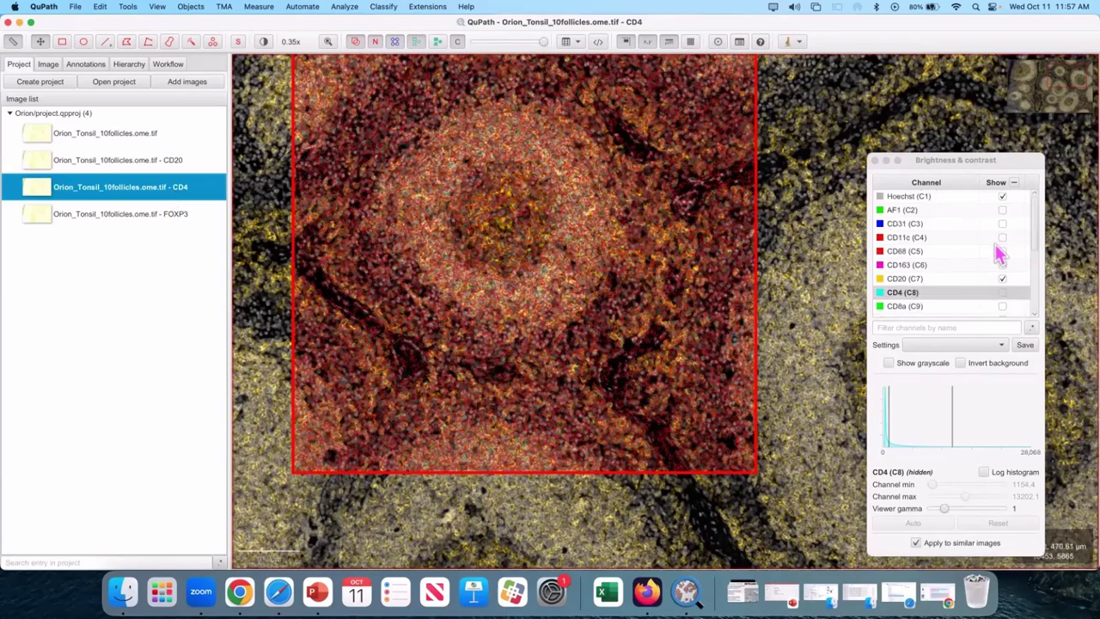
pyautogui.click(1002, 293)
pyautogui.scroll(5, 540, 236)
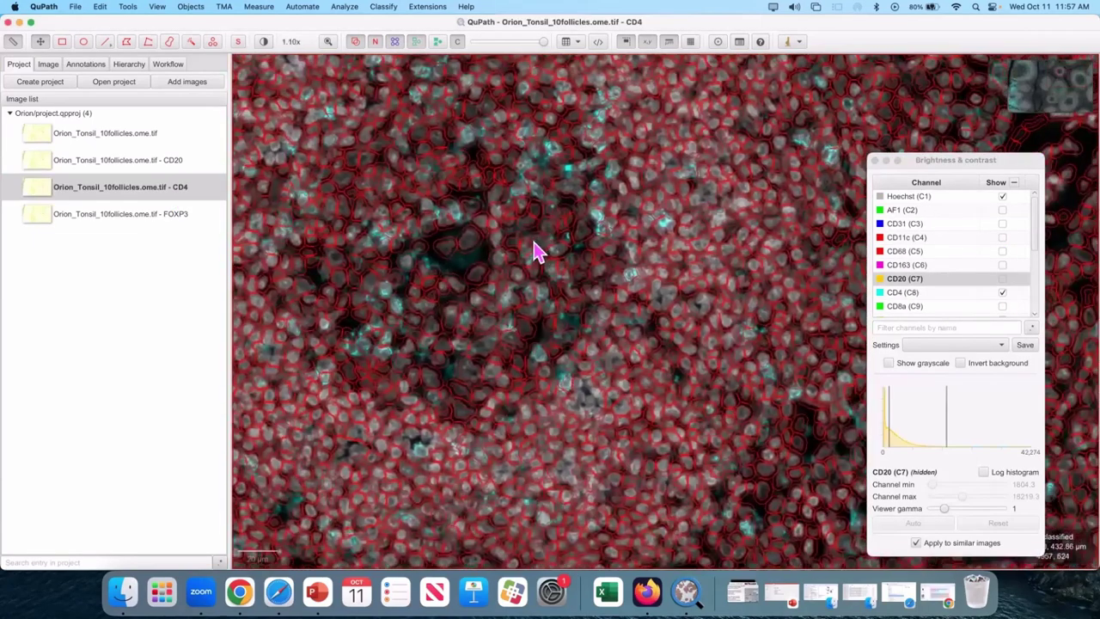
pyautogui.scroll(5, 535, 251)
pyautogui.scroll(-4, 535, 251)
pyautogui.doubleClick(133, 196)
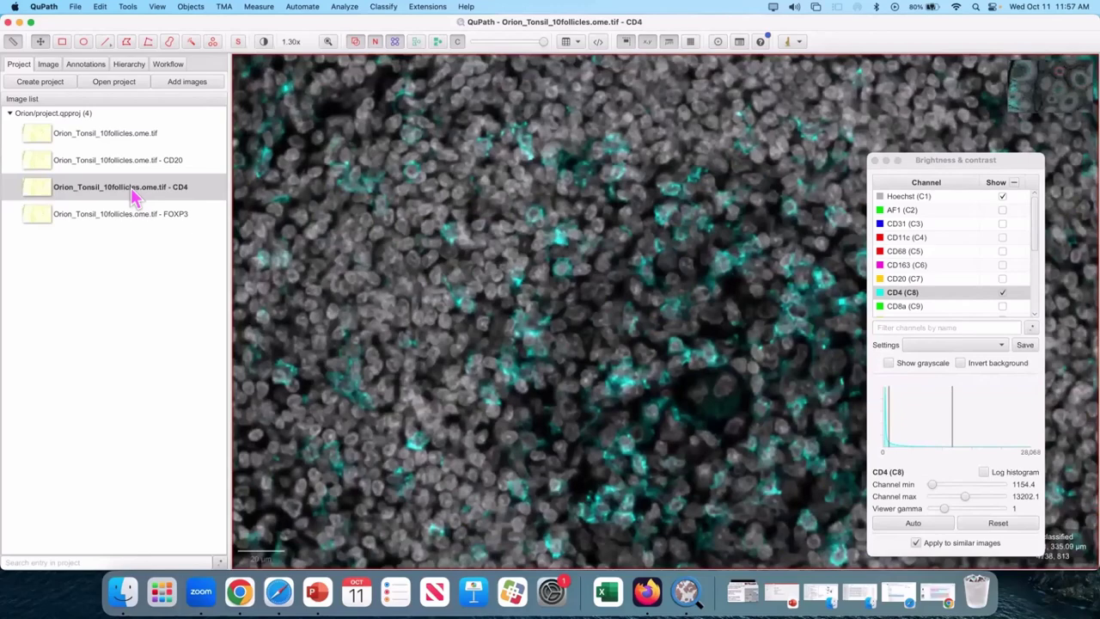
pyautogui.click(86, 64)
# Create two point annotations in the Counting dialog, classing the first one CD4.
pyautogui.scroll(-8, 581, 239)
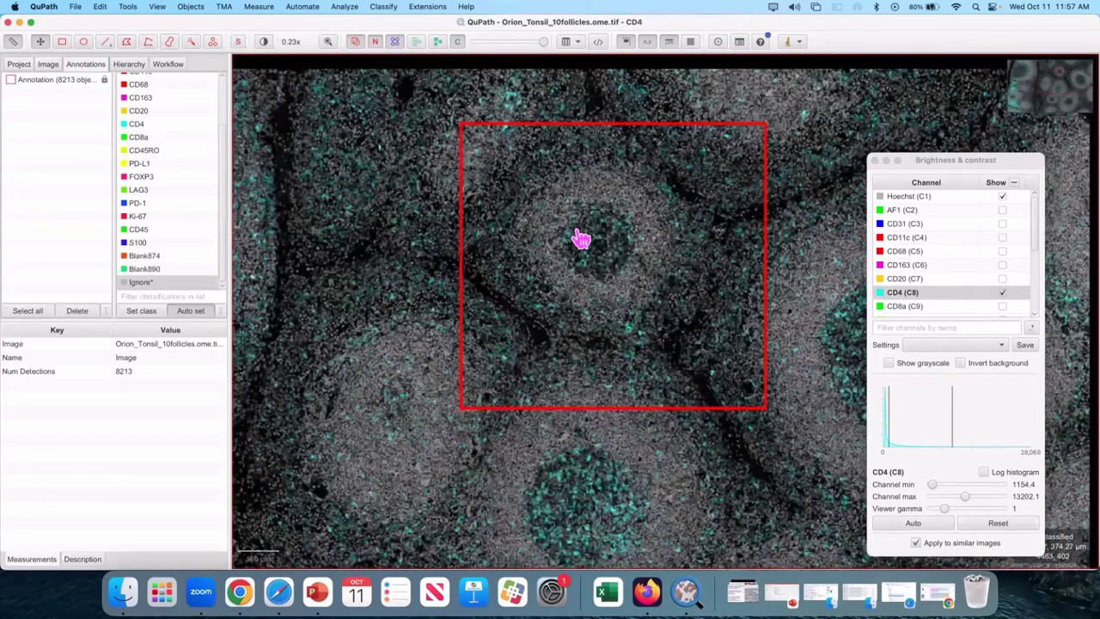
pyautogui.scroll(7, 581, 239)
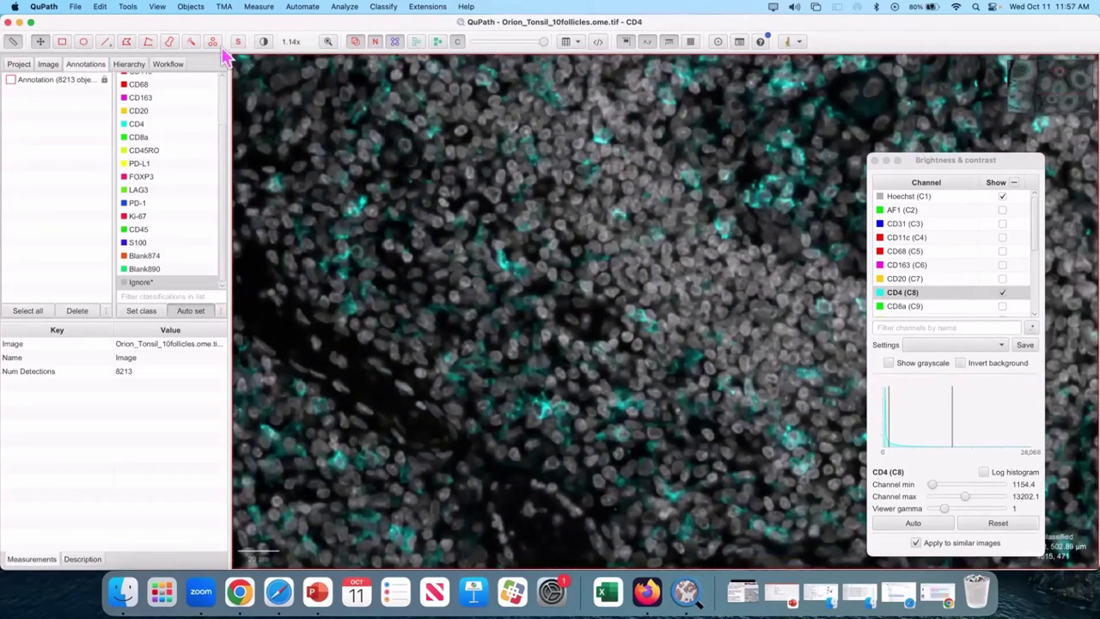
pyautogui.click(212, 41)
pyautogui.click(228, 334)
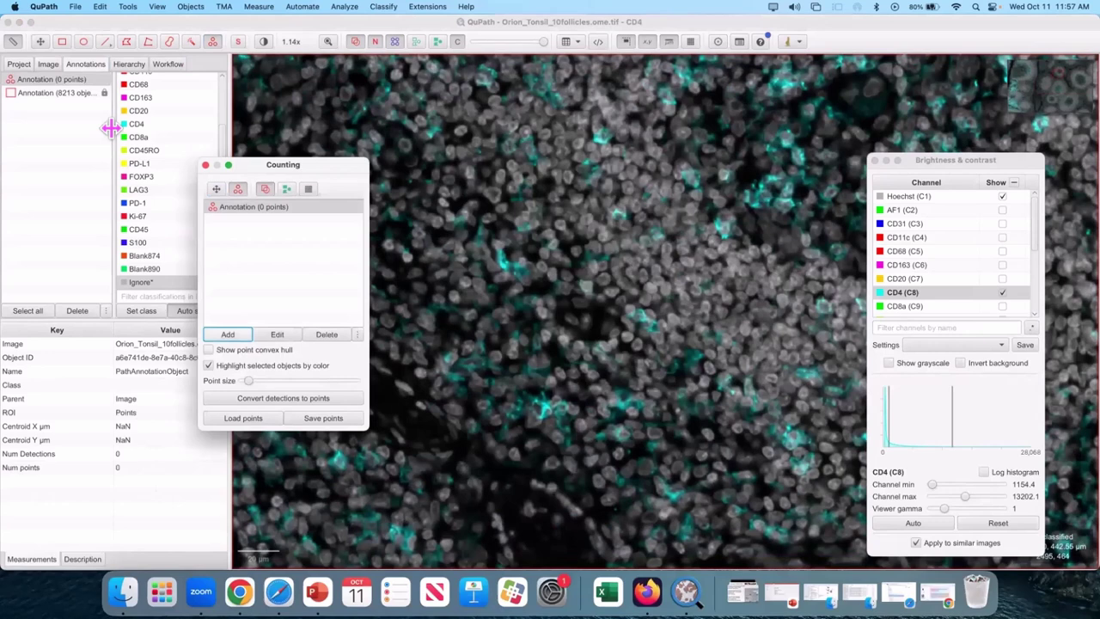
pyautogui.click(150, 124)
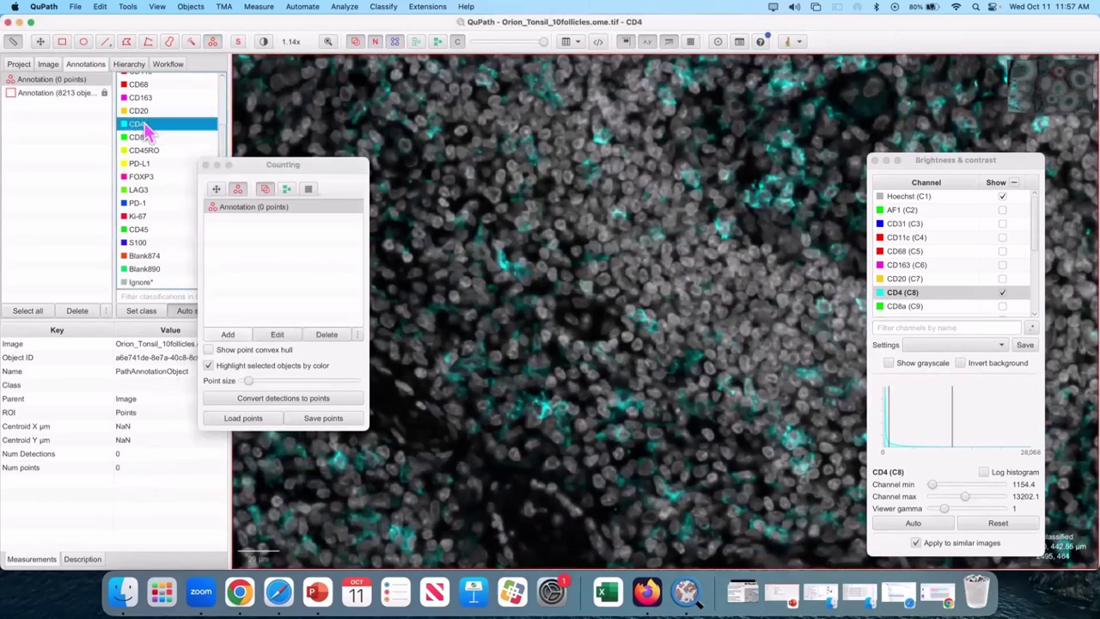
pyautogui.click(225, 336)
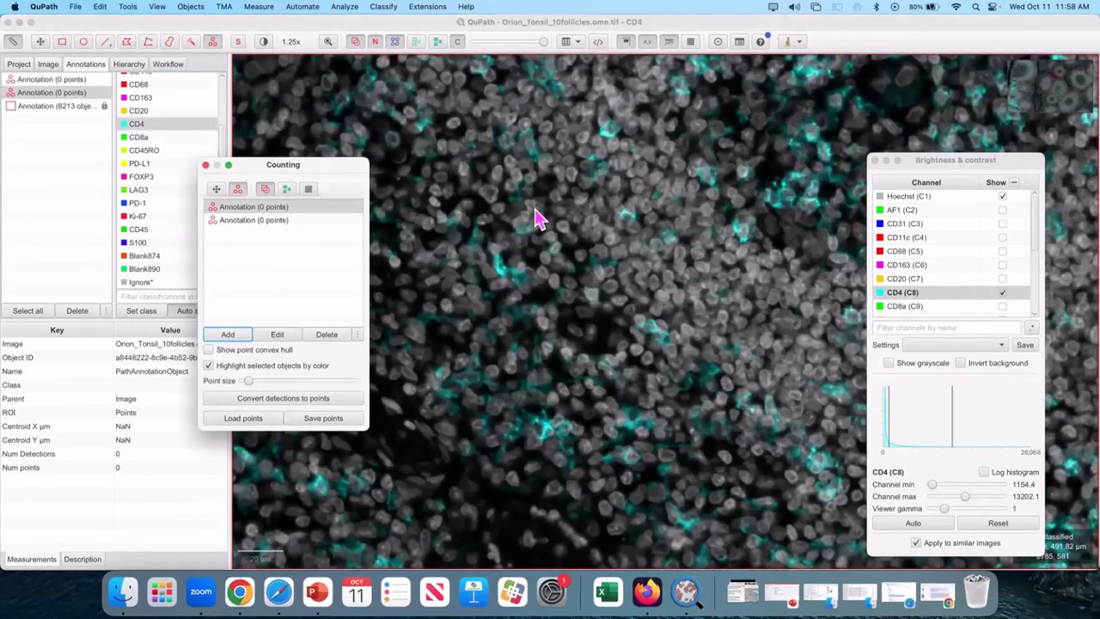
# Mark CD4-positive cells with points, reopening the CD4 image from the project partway through.
pyautogui.scroll(4, 541, 153)
pyautogui.click(530, 127)
pyautogui.click(493, 123)
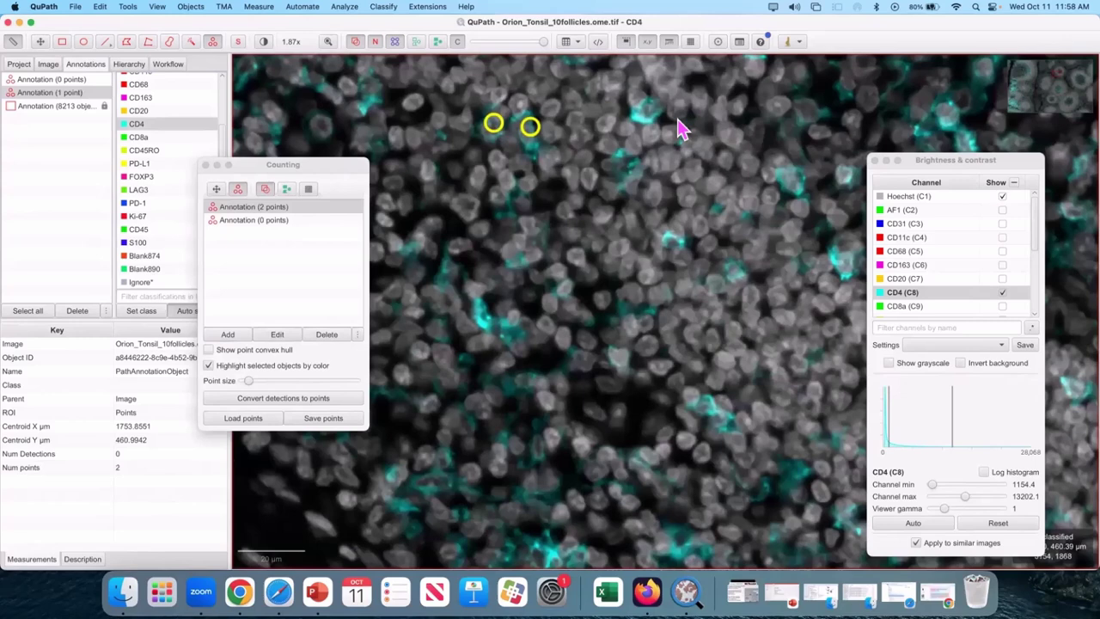
pyautogui.click(649, 112)
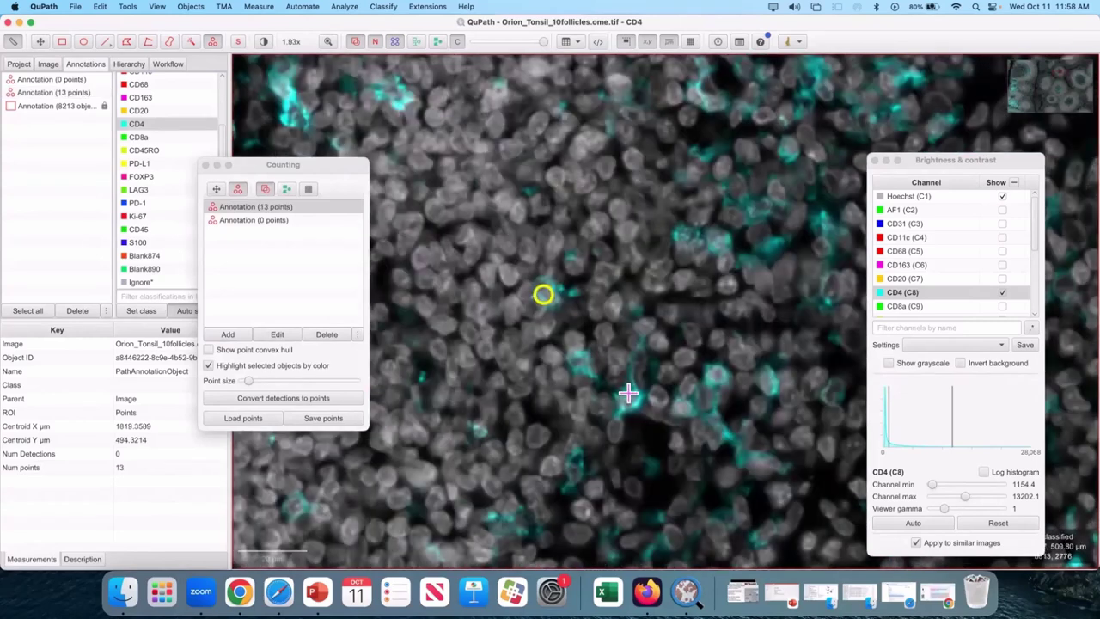
pyautogui.click(628, 393)
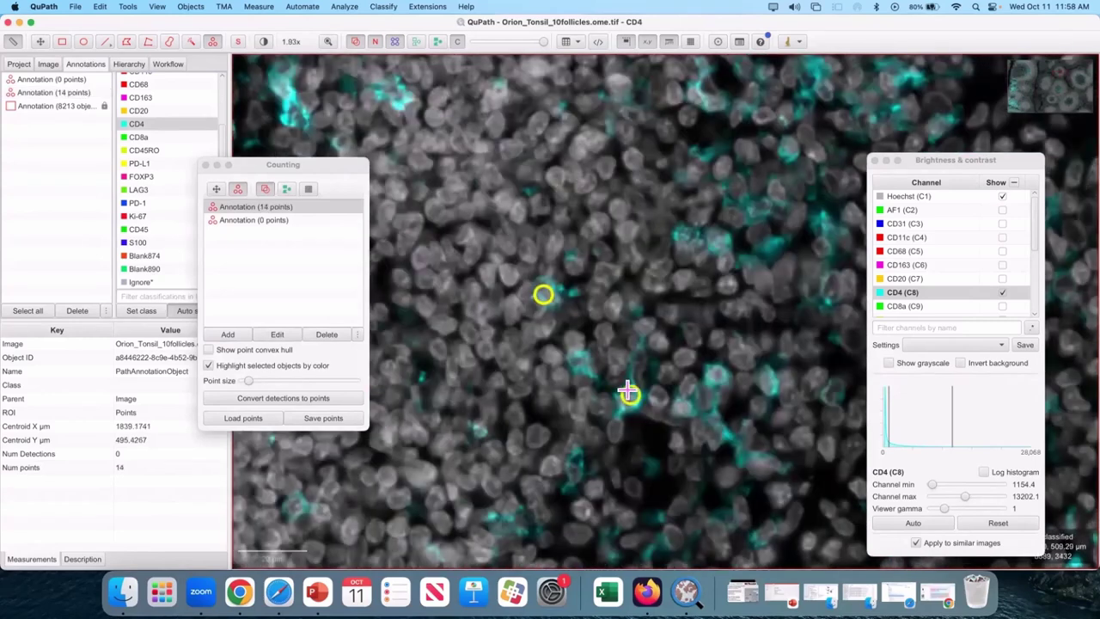
pyautogui.click(18, 63)
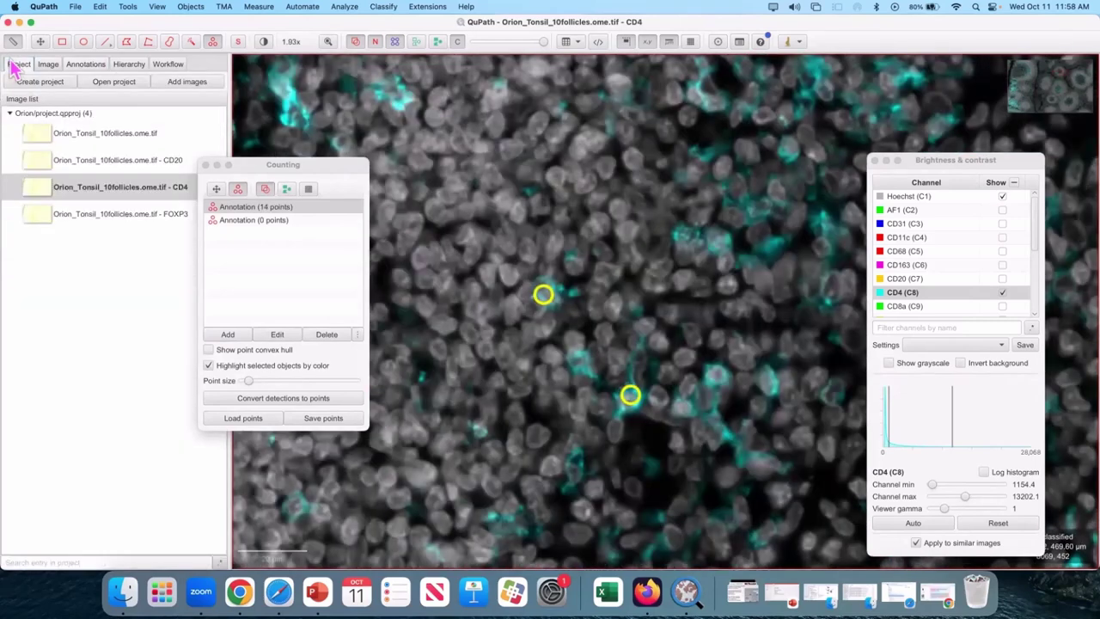
pyautogui.doubleClick(157, 196)
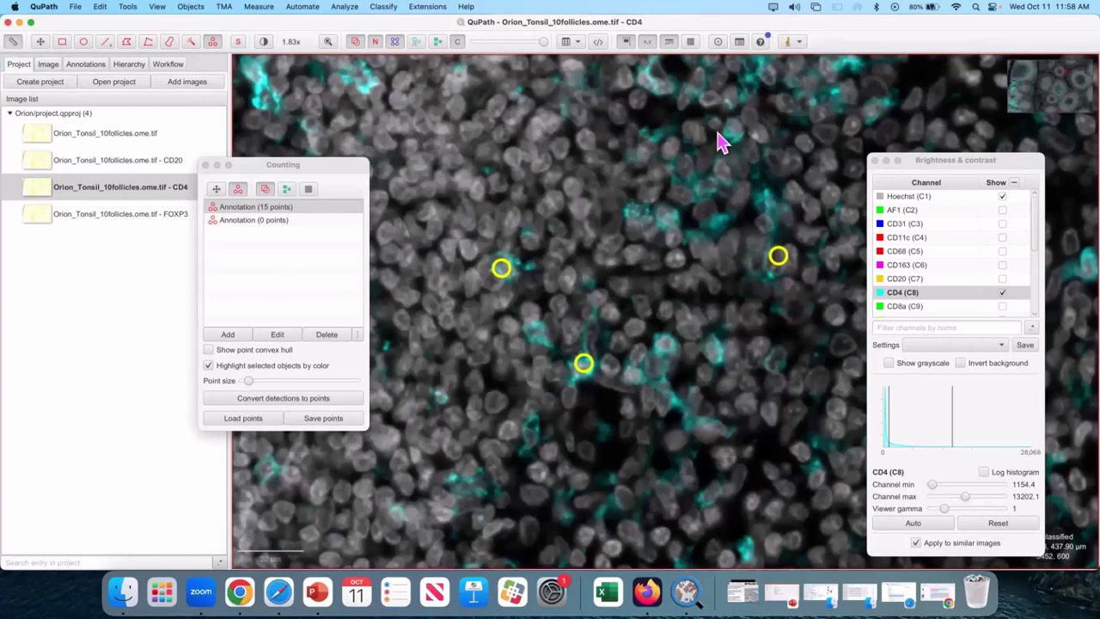
pyautogui.scroll(5, 636, 129)
pyautogui.click(560, 196)
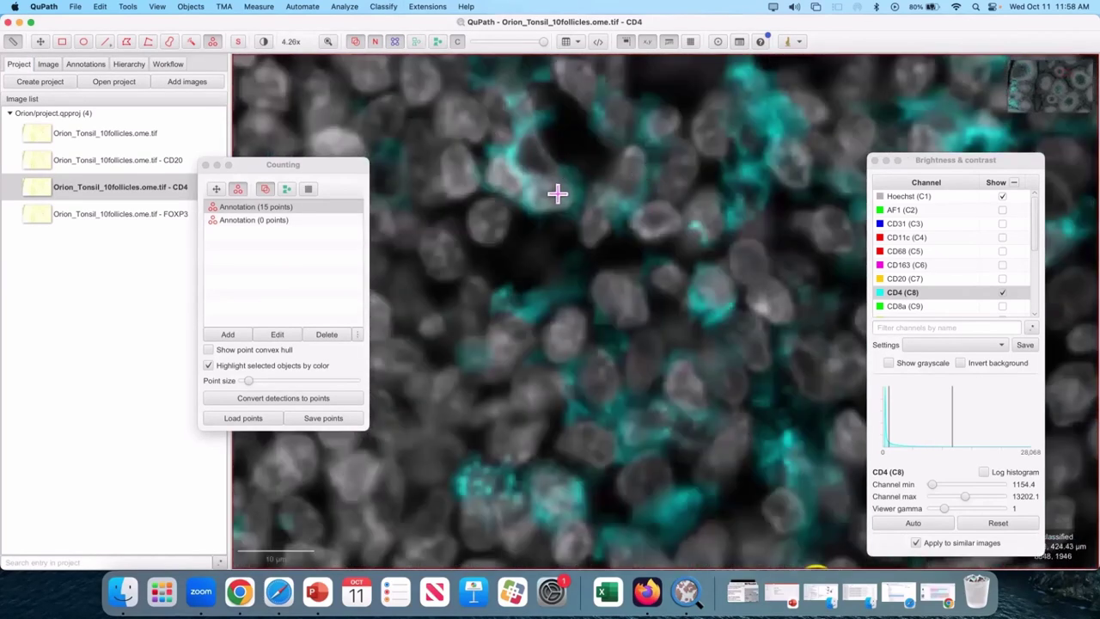
pyautogui.click(502, 181)
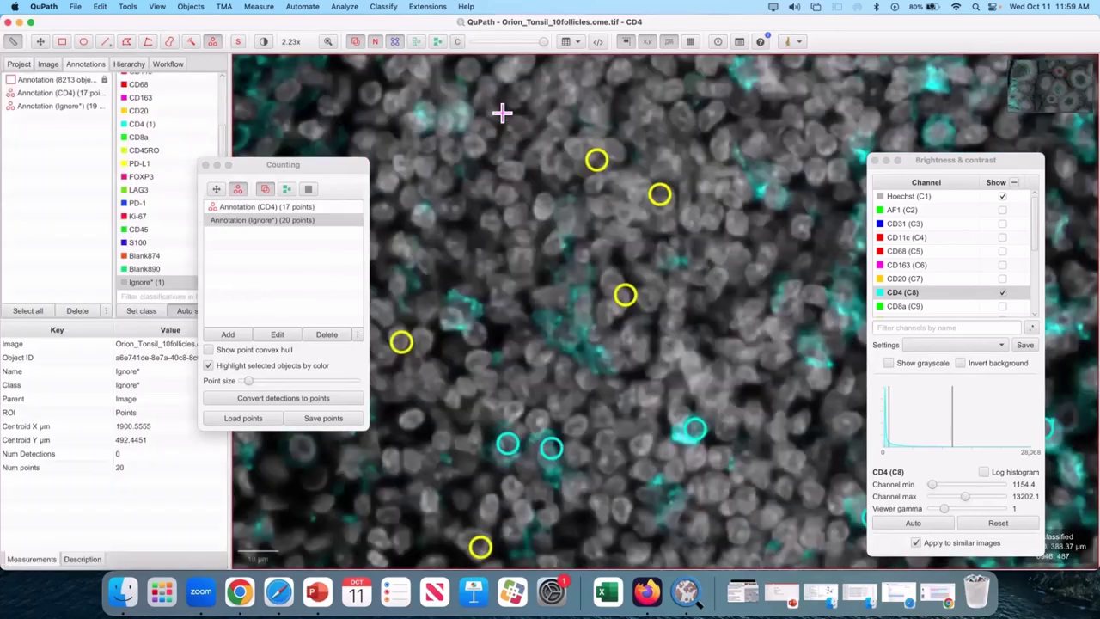
# Pan to new cells and mark CD4-negative cells with Ignore* points.
pyautogui.scroll(3, 504, 111)
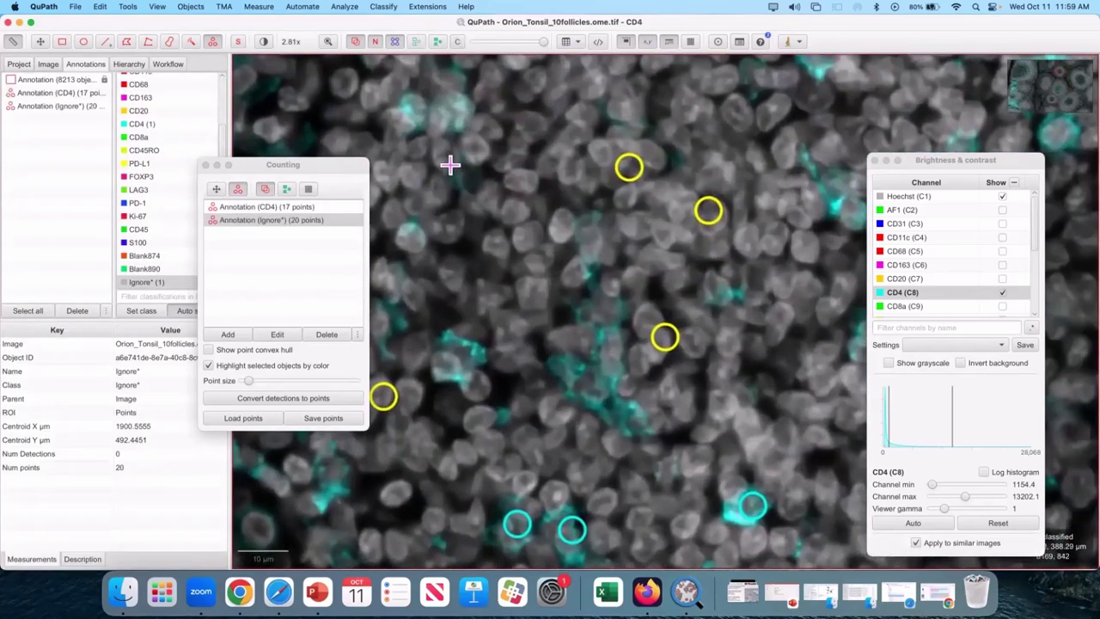
pyautogui.scroll(2, 491, 118)
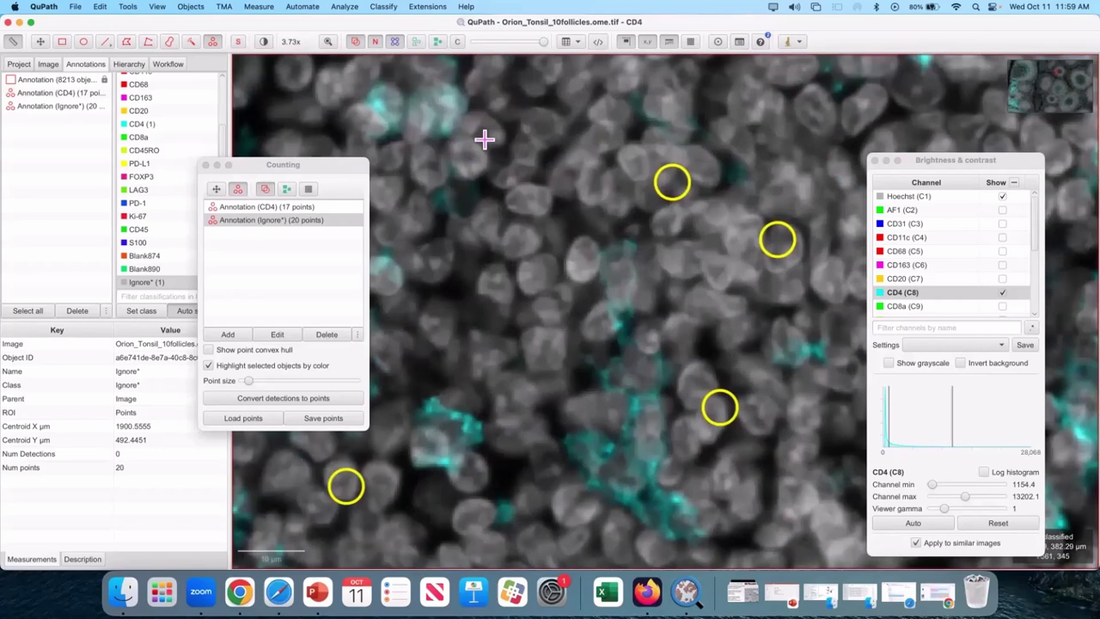
pyautogui.moveTo(503, 179); pyautogui.dragTo(626, 277)
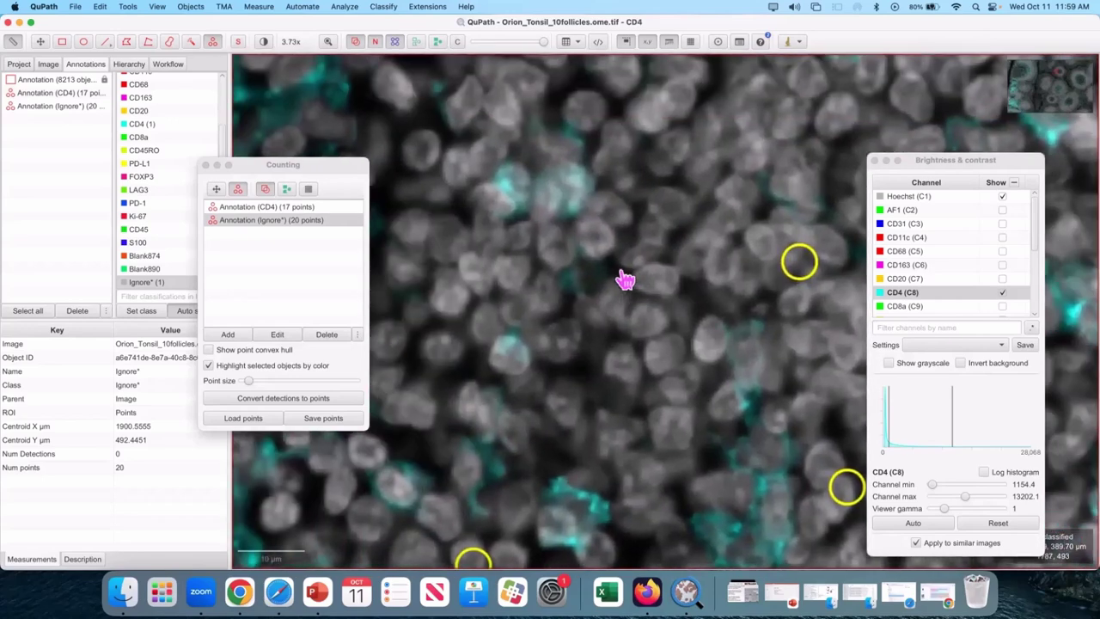
pyautogui.click(616, 204)
pyautogui.click(599, 233)
pyautogui.click(547, 248)
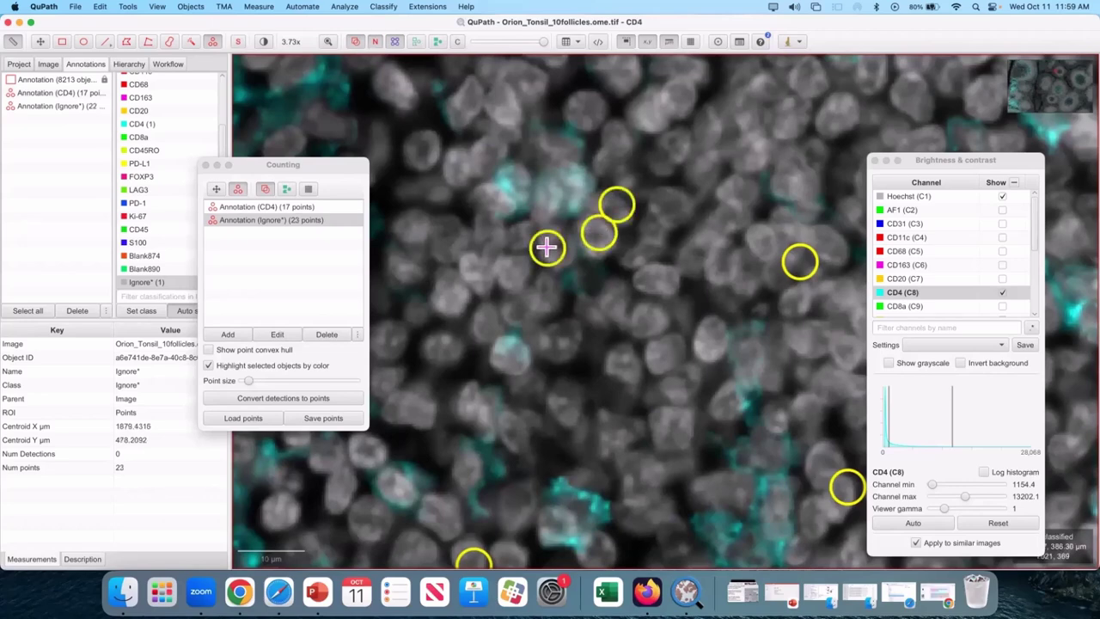
pyautogui.scroll(3, 602, 233)
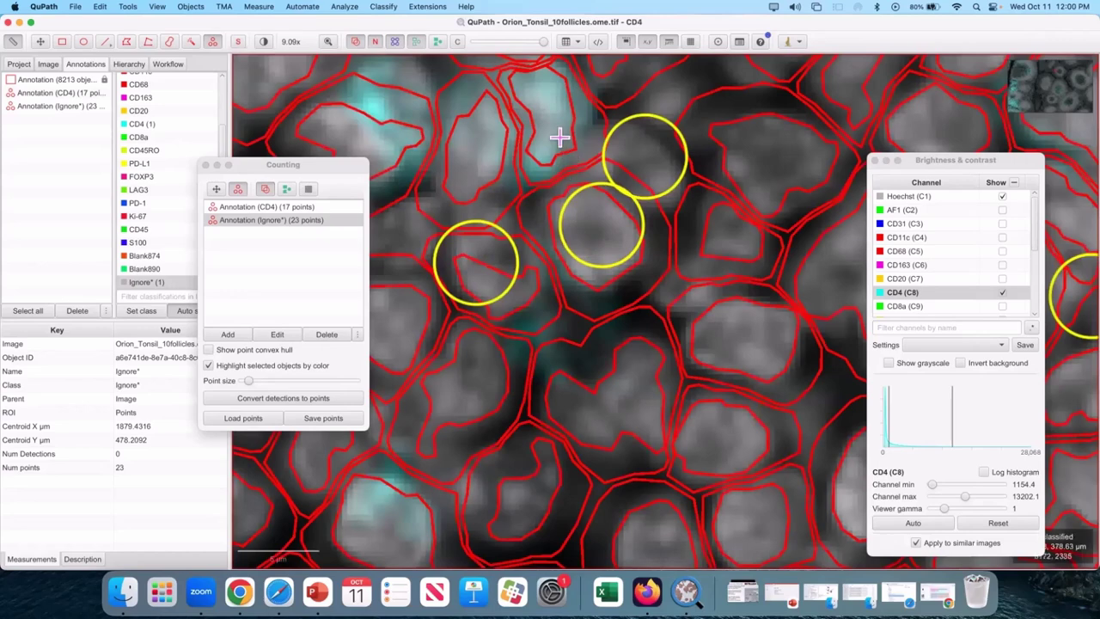
pyautogui.scroll(-5, 542, 155)
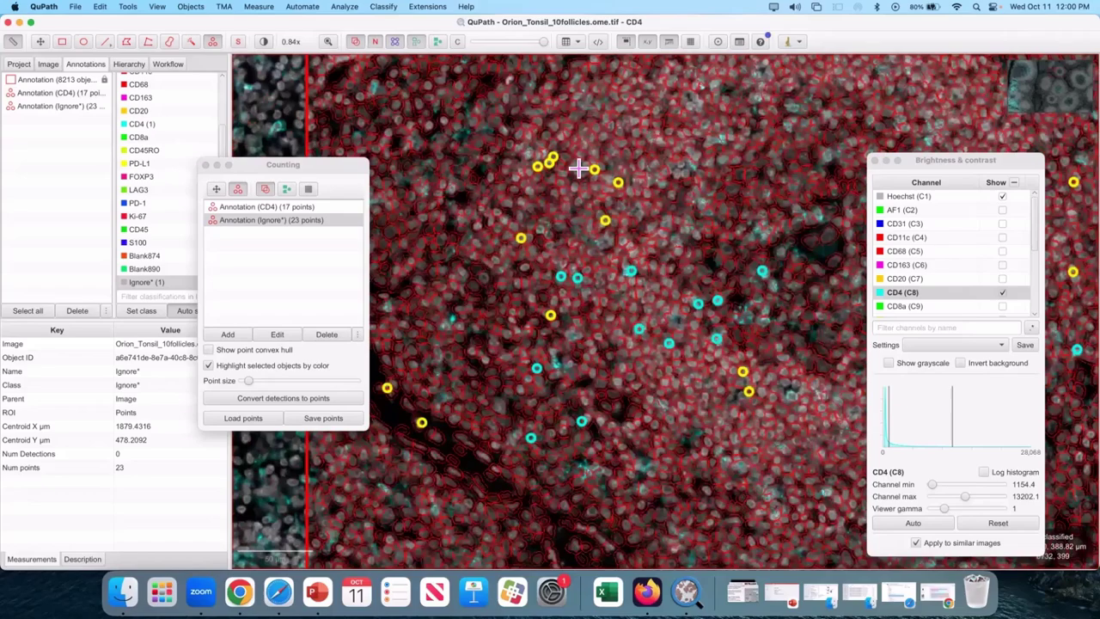
pyautogui.scroll(5, 579, 167)
pyautogui.scroll(-4, 699, 145)
pyautogui.scroll(2, 700, 172)
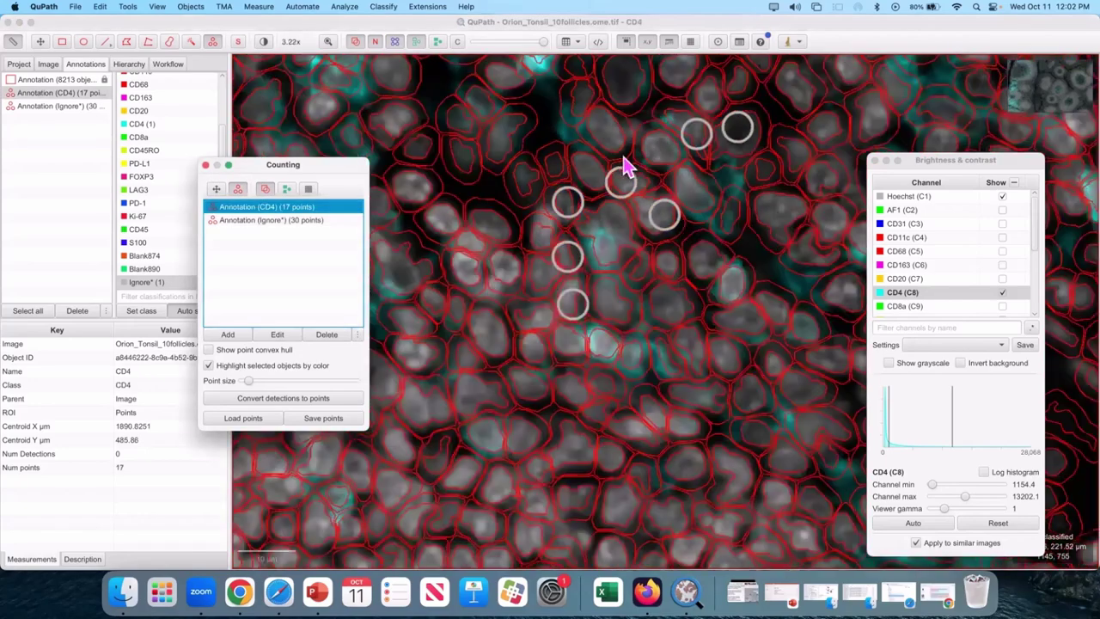
pyautogui.scroll(-5, 818, 123)
pyautogui.scroll(3, 759, 167)
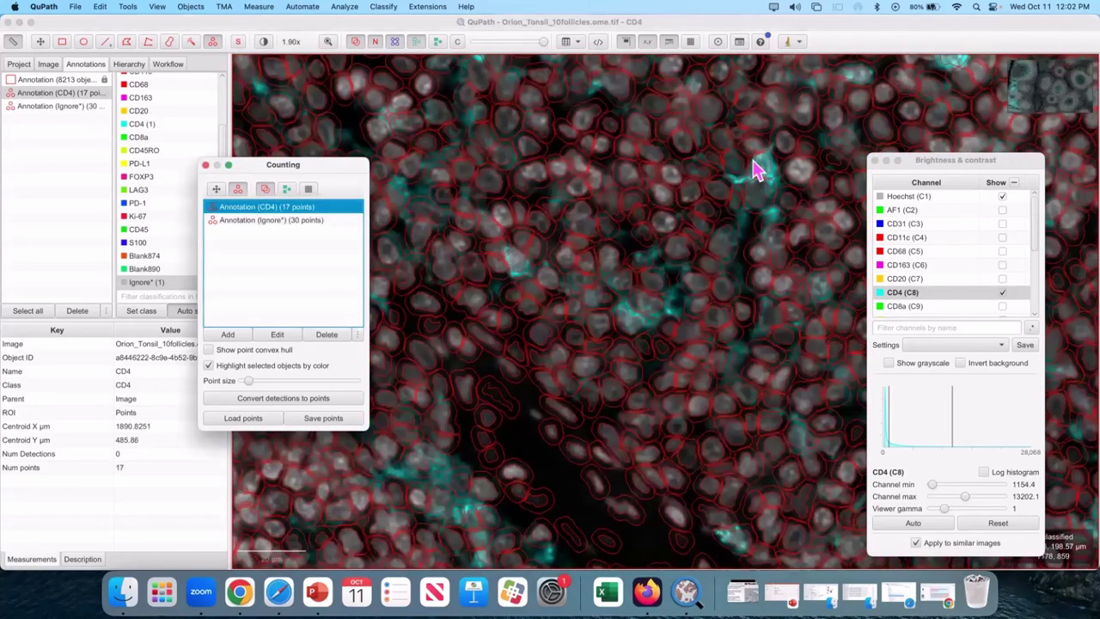
# Start training a new object classifier with Live update on, leaving Random trees parameters unchanged.
pyautogui.click(383, 6)
pyautogui.moveTo(383, 24)
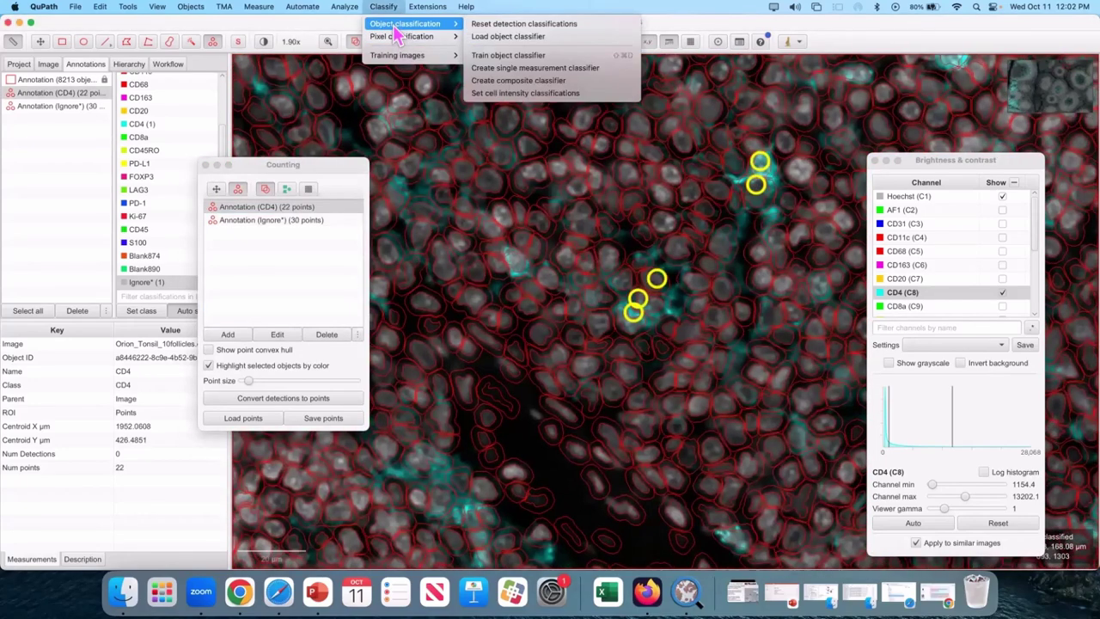
pyautogui.click(567, 55)
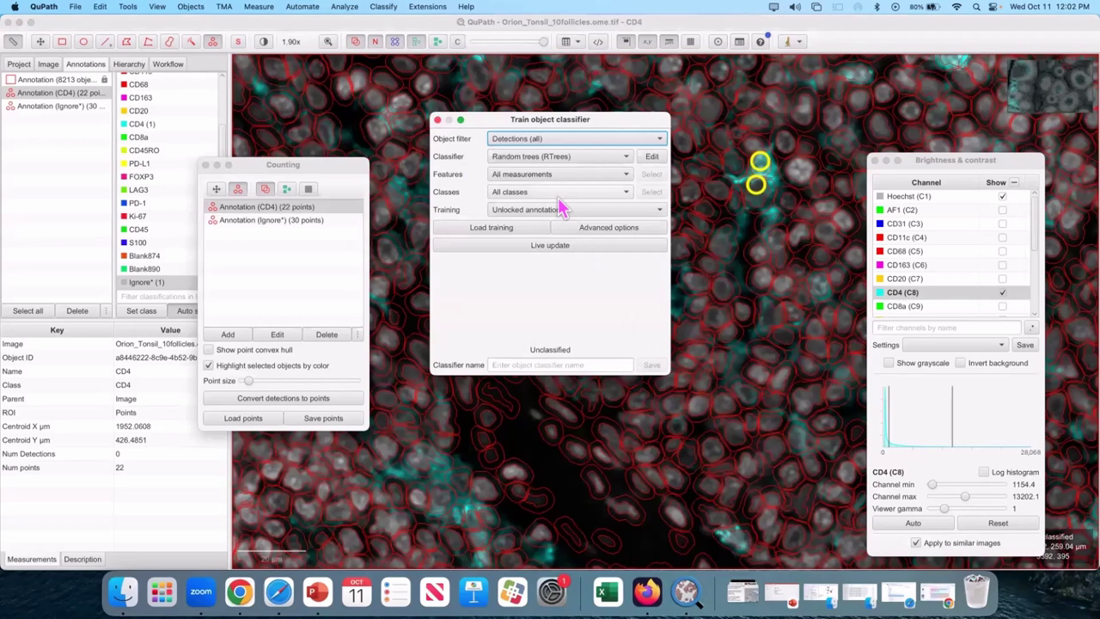
pyautogui.click(550, 248)
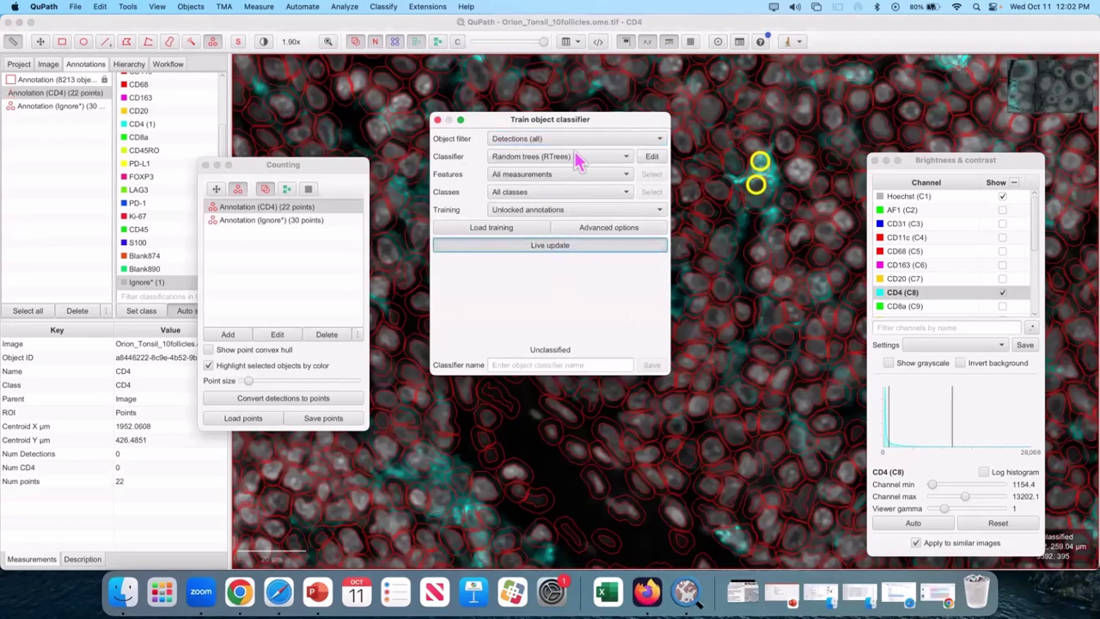
pyautogui.click(647, 156)
pyautogui.click(580, 319)
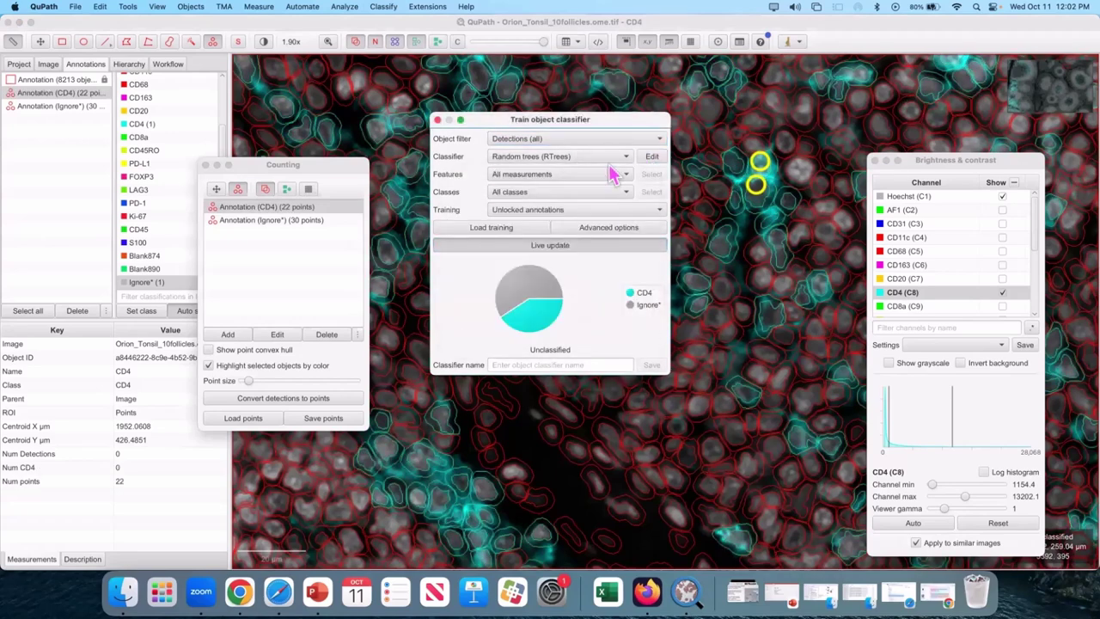
# Set Features to 'Selected measurements' and bring up the feature selection list.
pyautogui.click(606, 175)
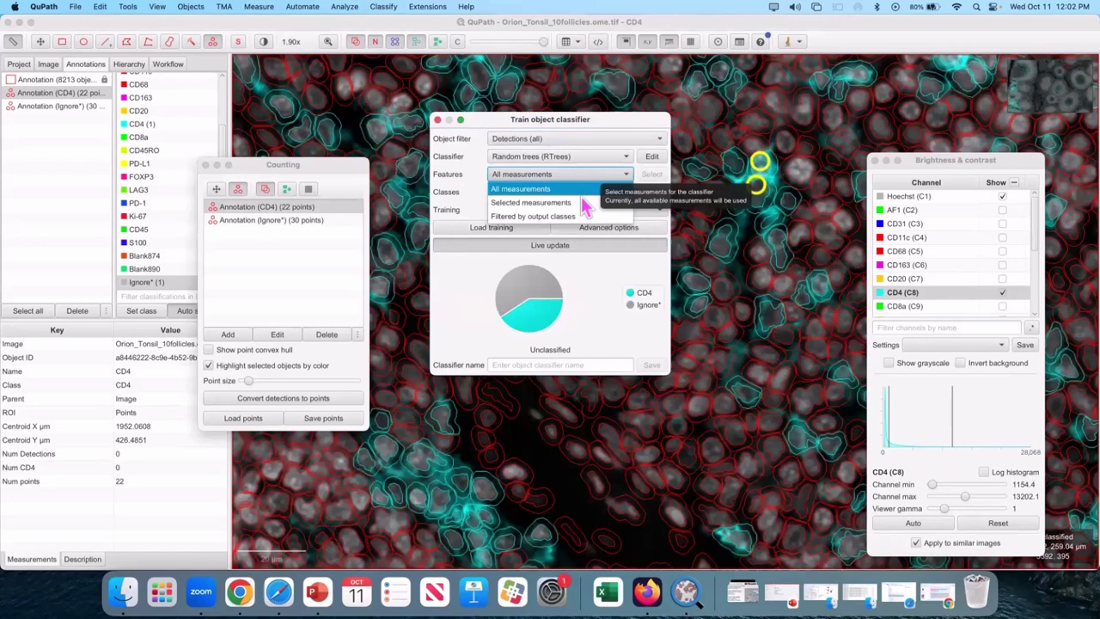
pyautogui.click(581, 203)
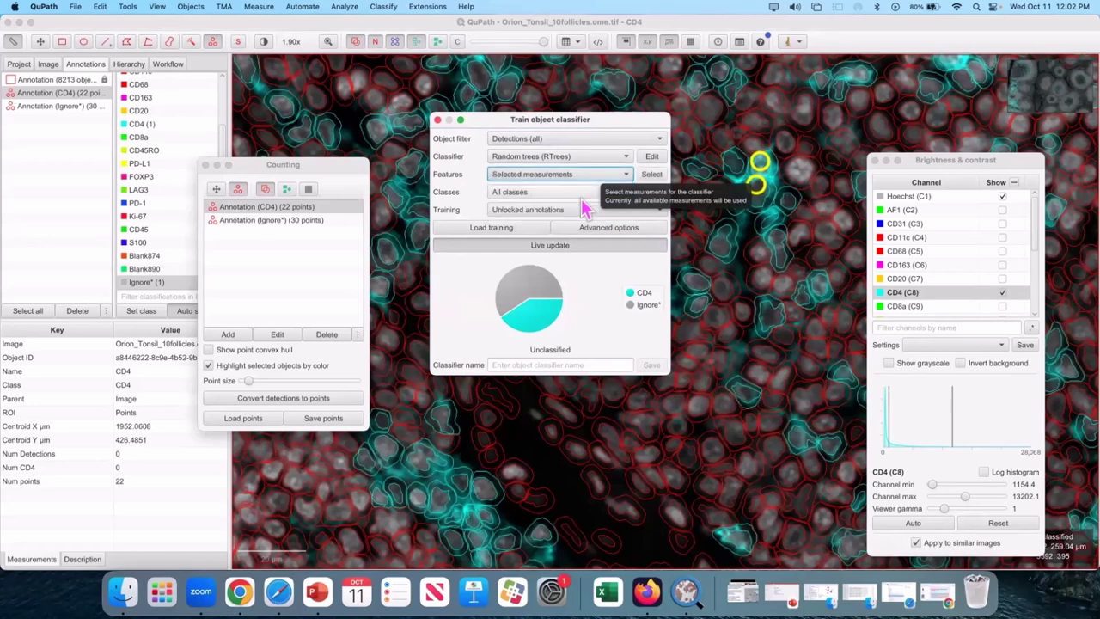
pyautogui.click(652, 174)
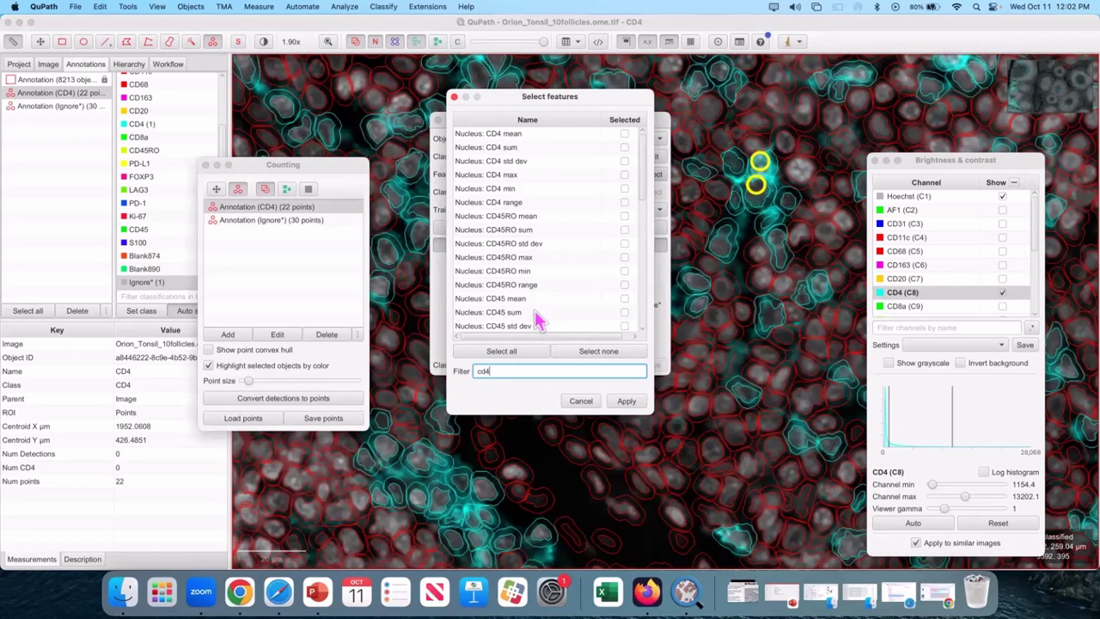
# Clear the cd4 filter and browse the full list of measurements.
pyautogui.scroll(-1, 536, 318)
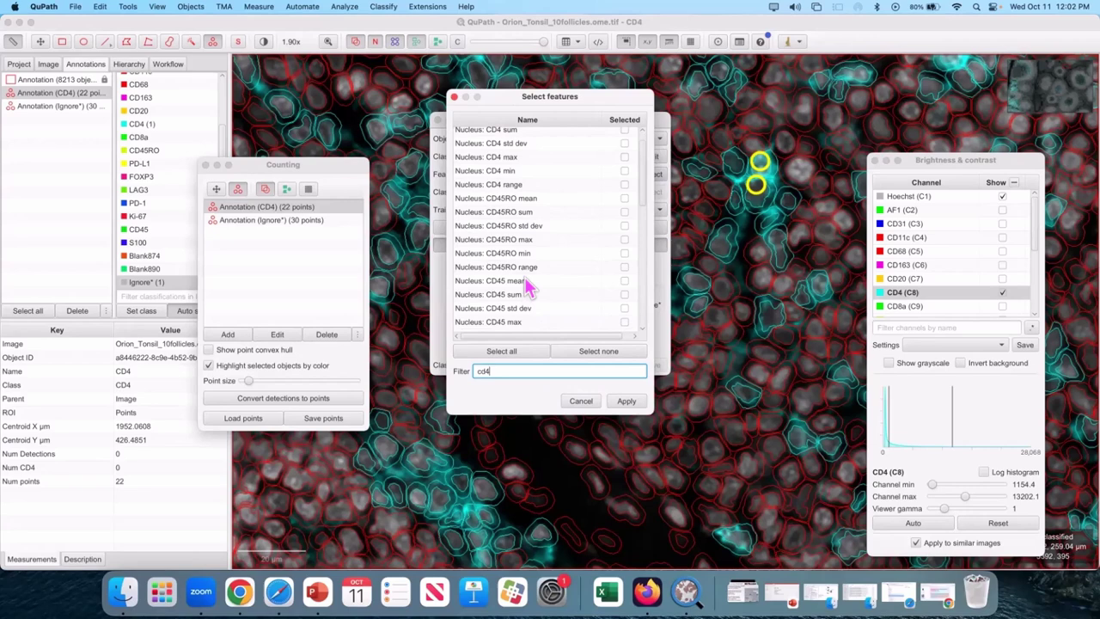
pyautogui.scroll(-1, 528, 276)
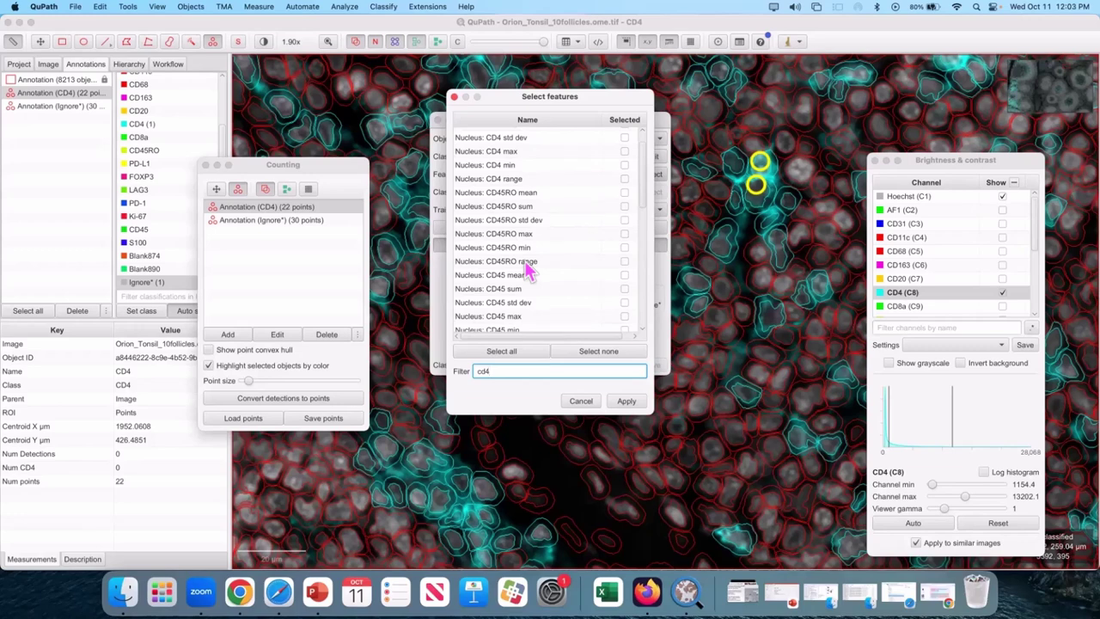
pyautogui.scroll(1, 507, 183)
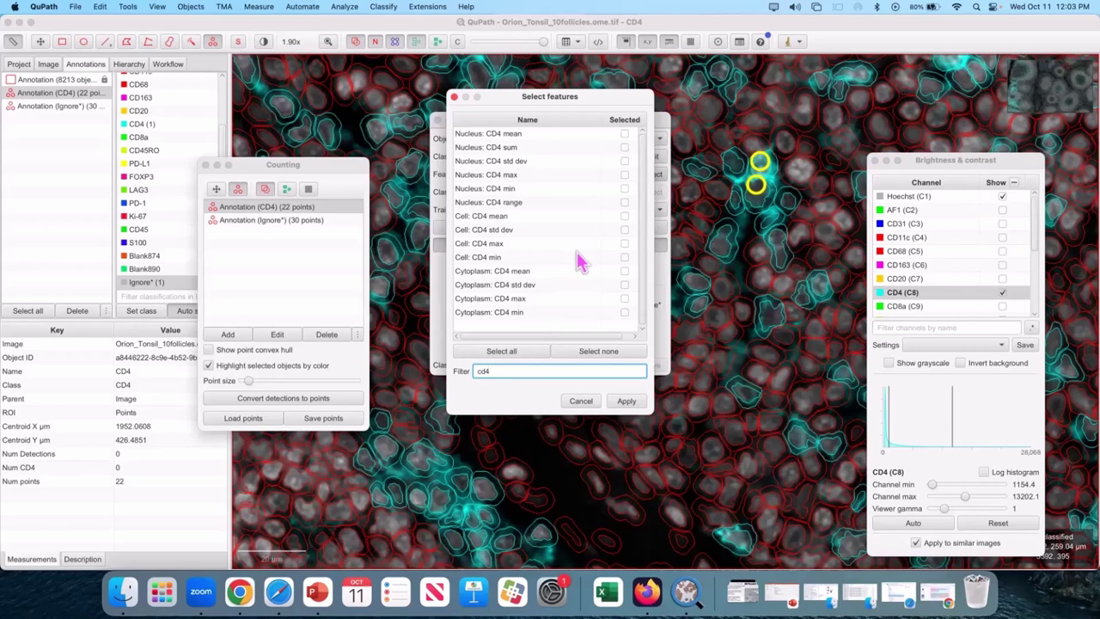
pyautogui.press('BackSpace')
pyautogui.press('BackSpace')
pyautogui.press('BackSpace')
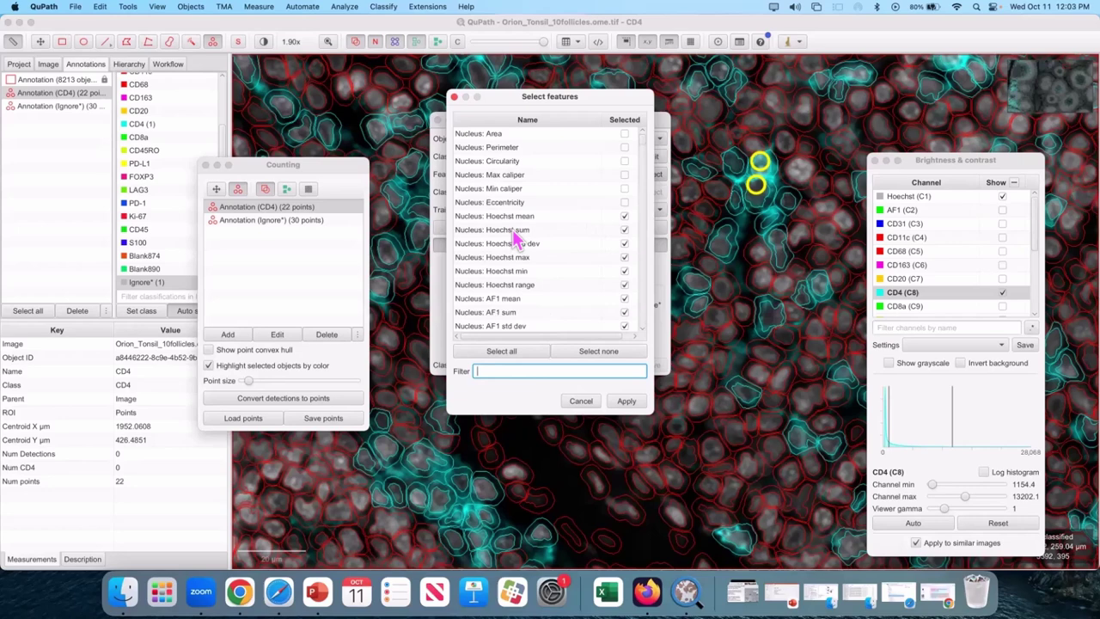
pyautogui.scroll(-1, 554, 225)
pyautogui.scroll(1, 533, 227)
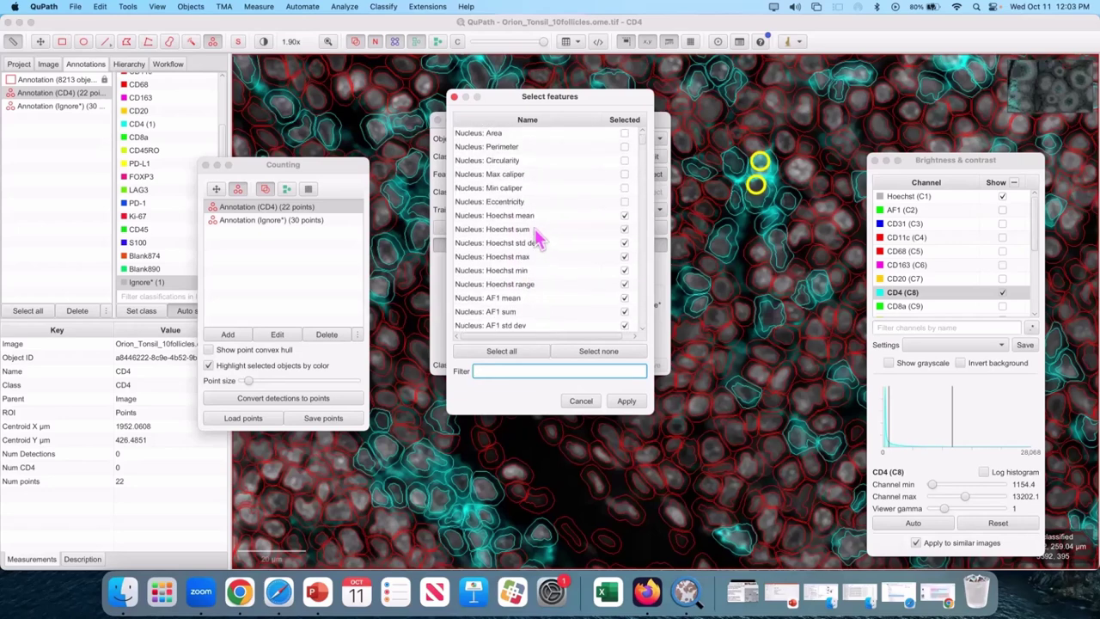
pyautogui.scroll(-1, 559, 226)
pyautogui.scroll(-1, 558, 225)
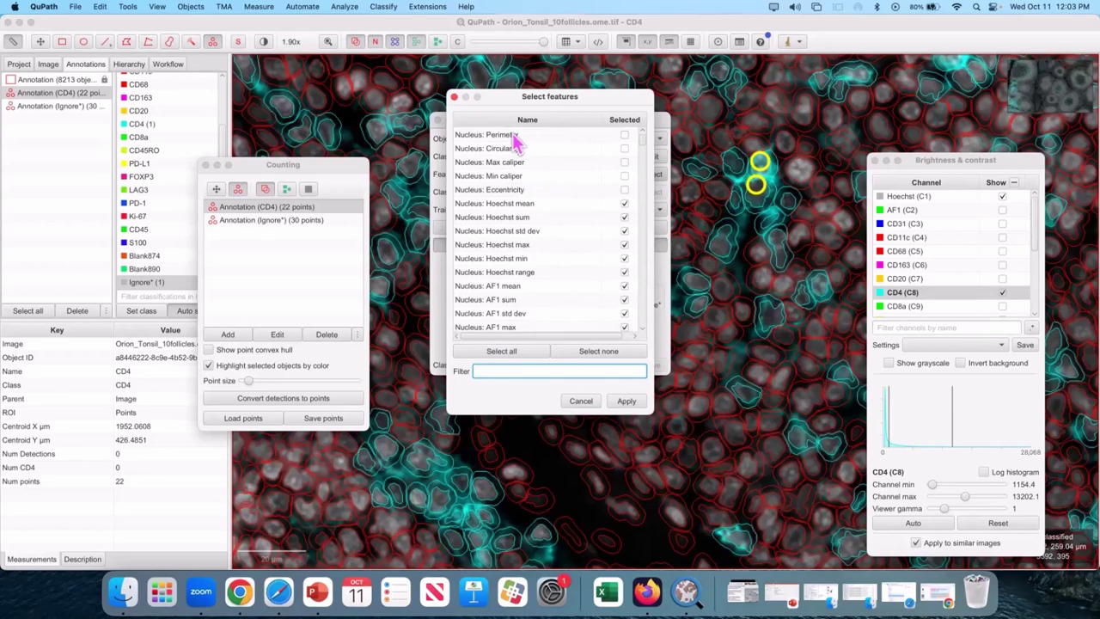
# Select all features matching 'area' and 'per', then clear the filter.
pyautogui.click(508, 370)
pyautogui.write('area')
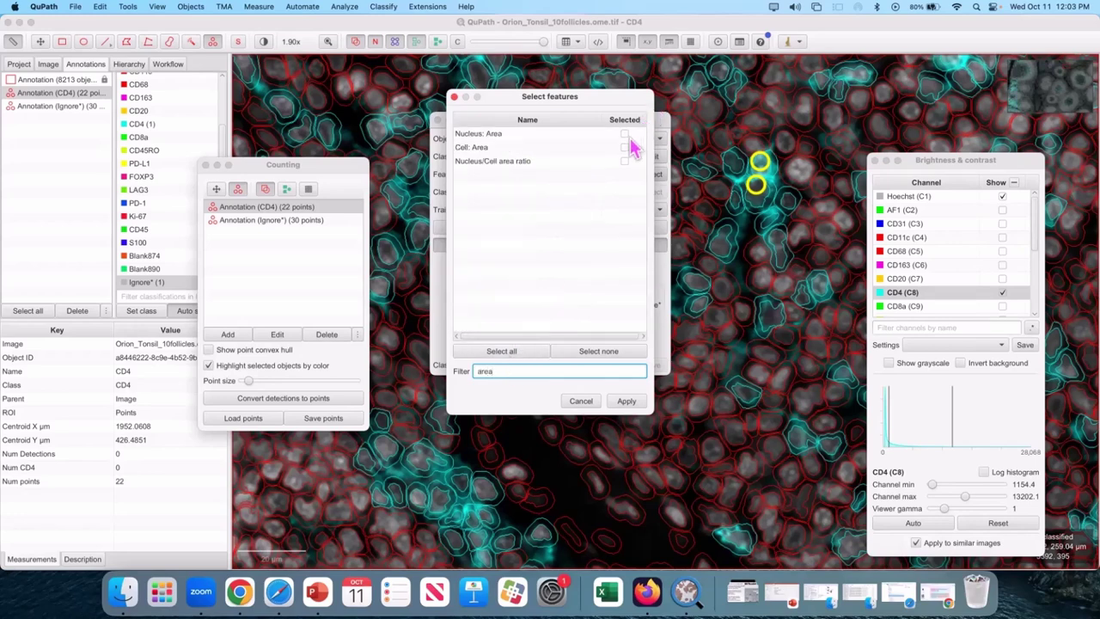
pyautogui.click(501, 351)
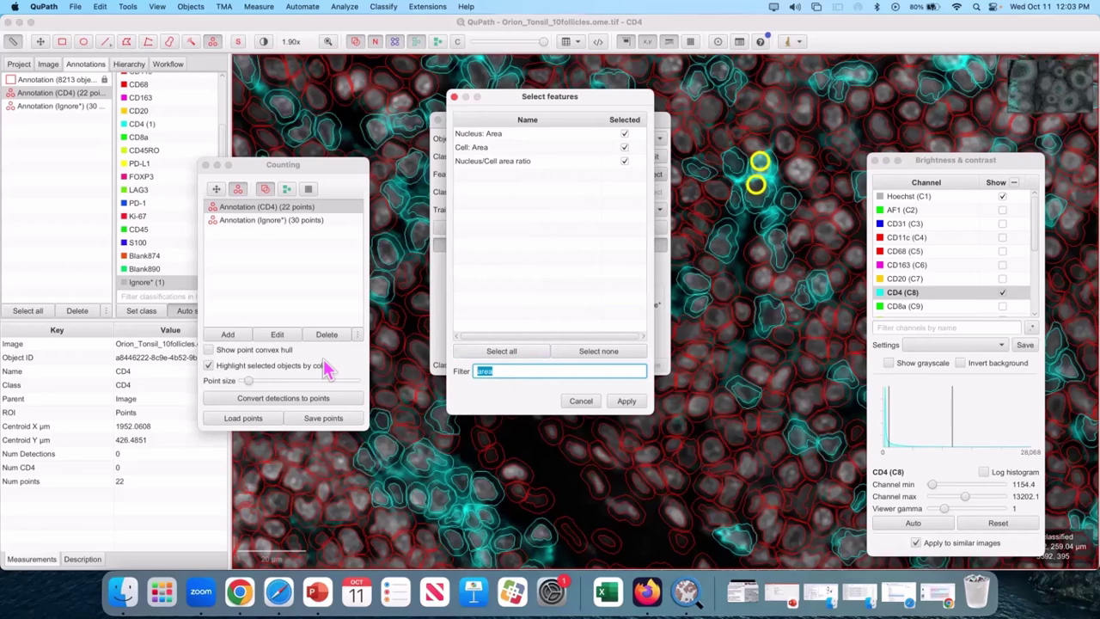
pyautogui.write('peri')
pyautogui.click(482, 355)
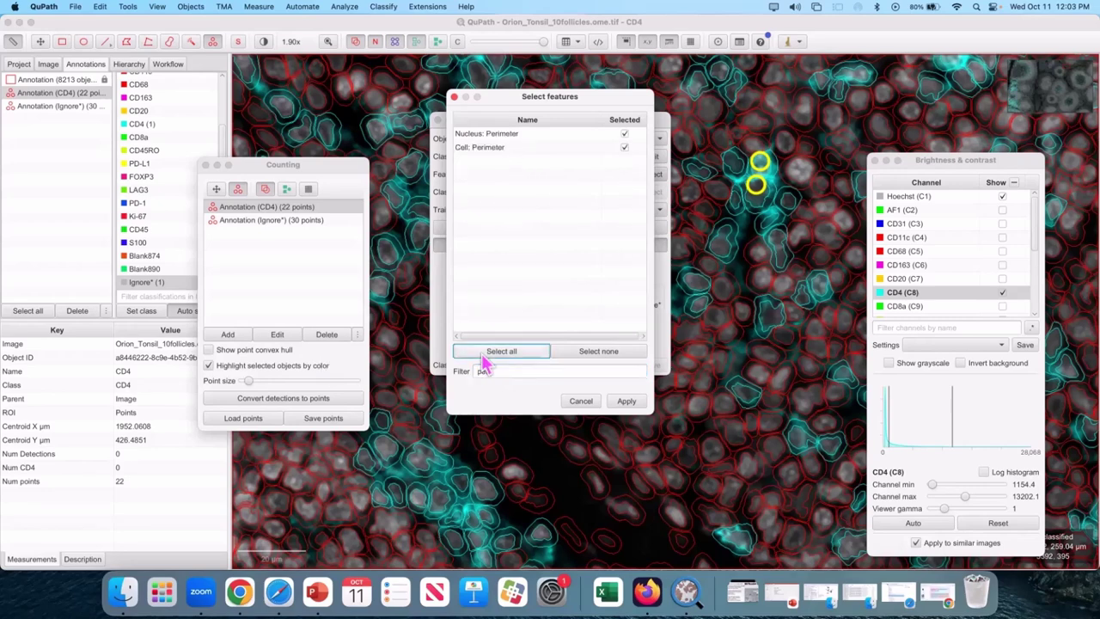
pyautogui.press('BackSpace')
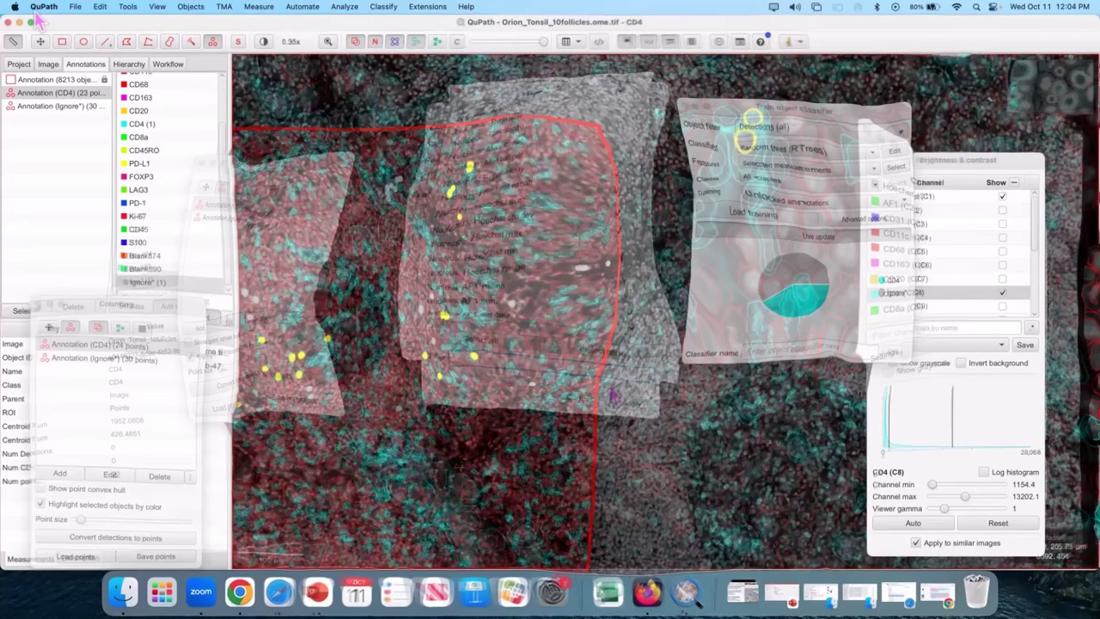
# Move to another tissue region and hide outlines of the unclassified None class.
pyautogui.scroll(6, 388, 123)
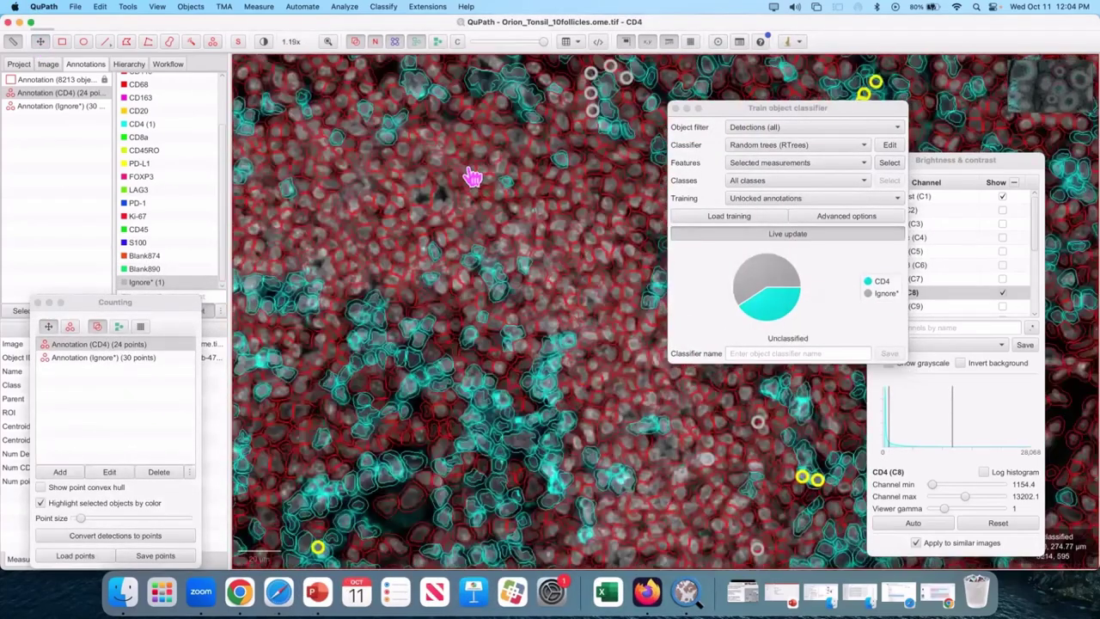
pyautogui.moveTo(471, 177); pyautogui.dragTo(479, 169)
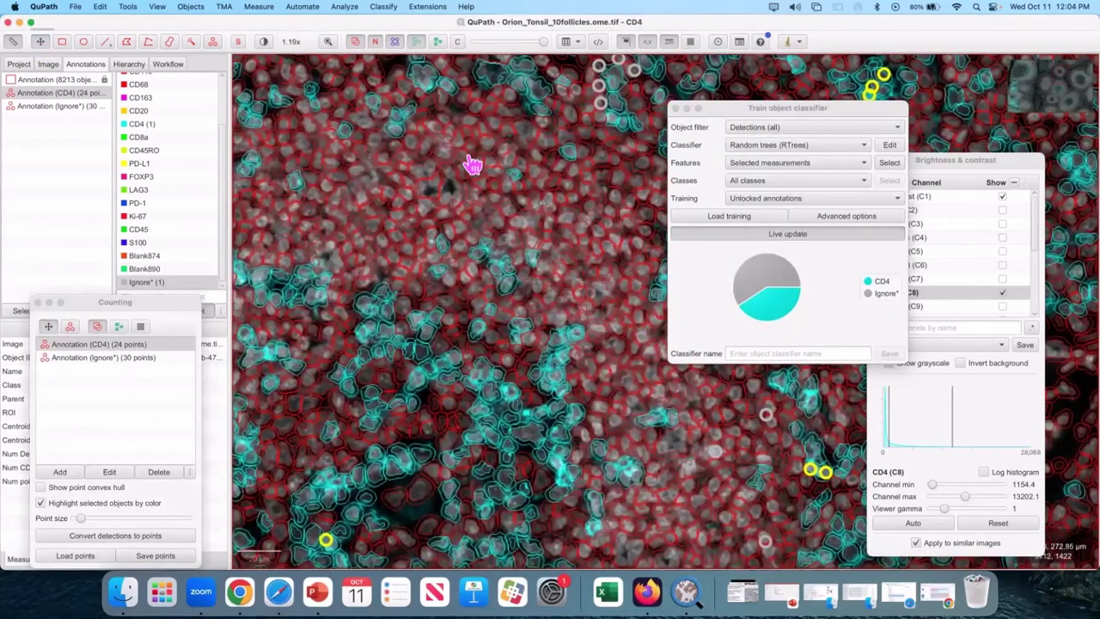
pyautogui.scroll(2, 474, 164)
pyautogui.scroll(3, 155, 89)
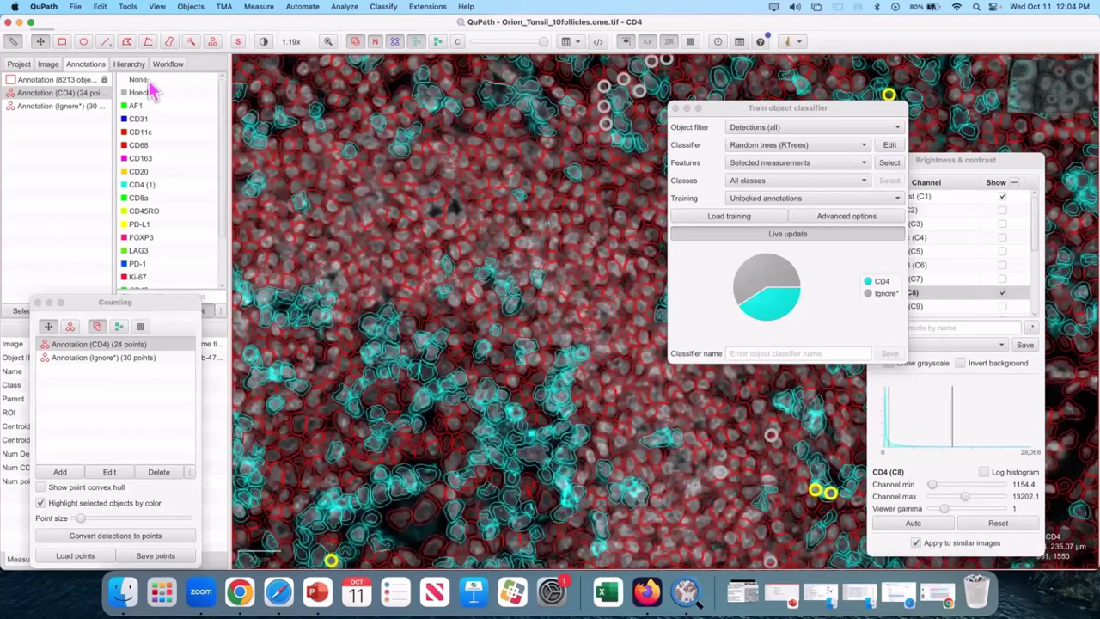
pyautogui.click(148, 80)
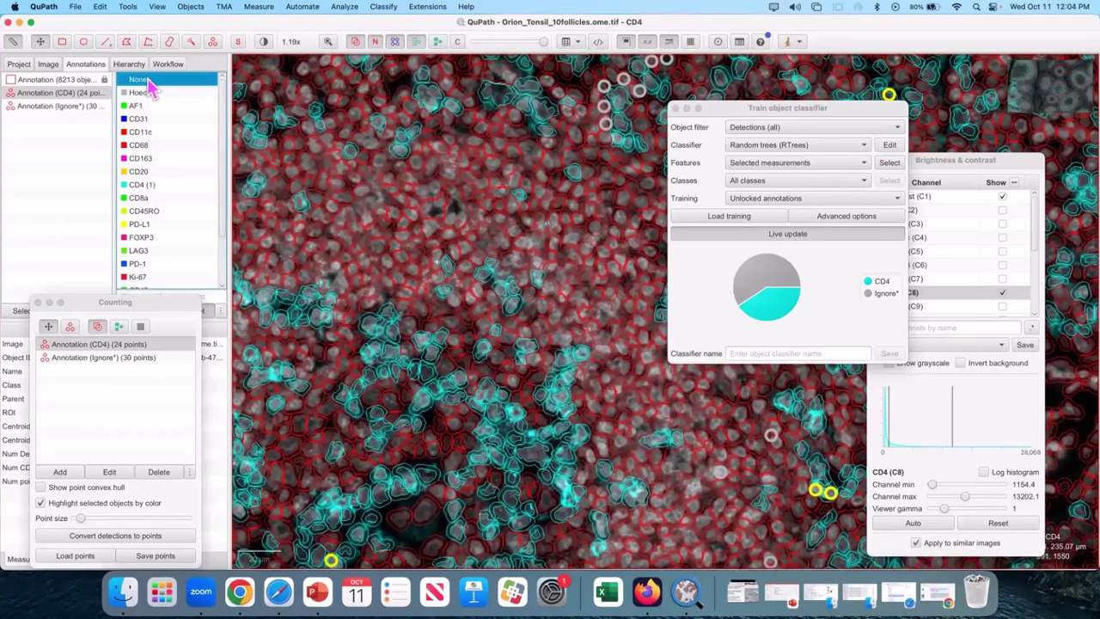
pyautogui.press('space')
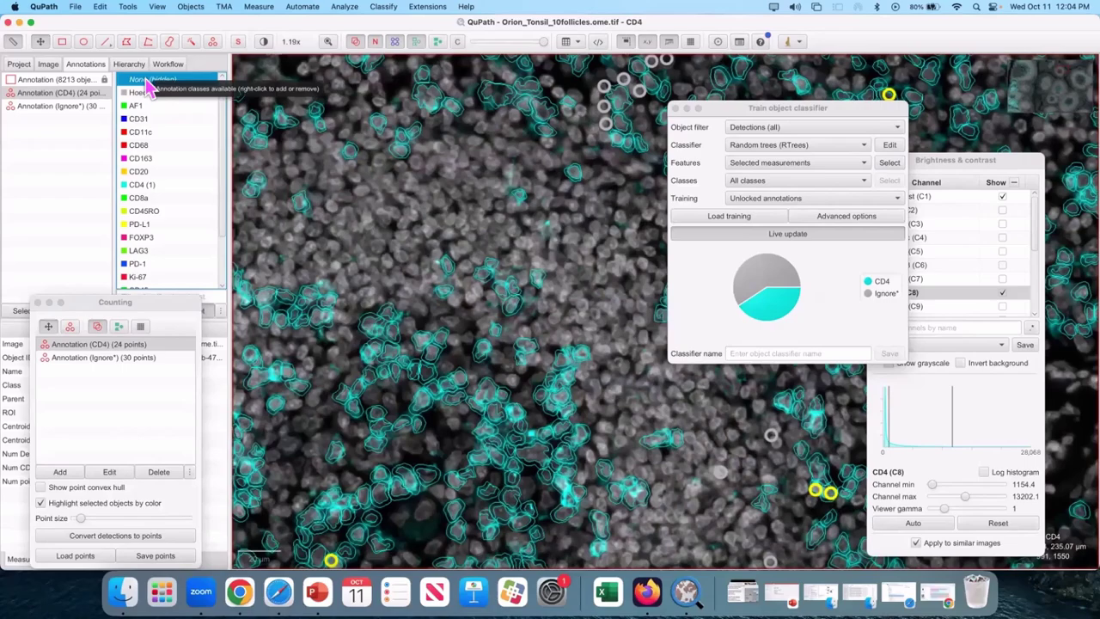
# Inspect nearby cells, select the 8213-detection annotation and hide None outlines again.
pyautogui.scroll(3, 430, 206)
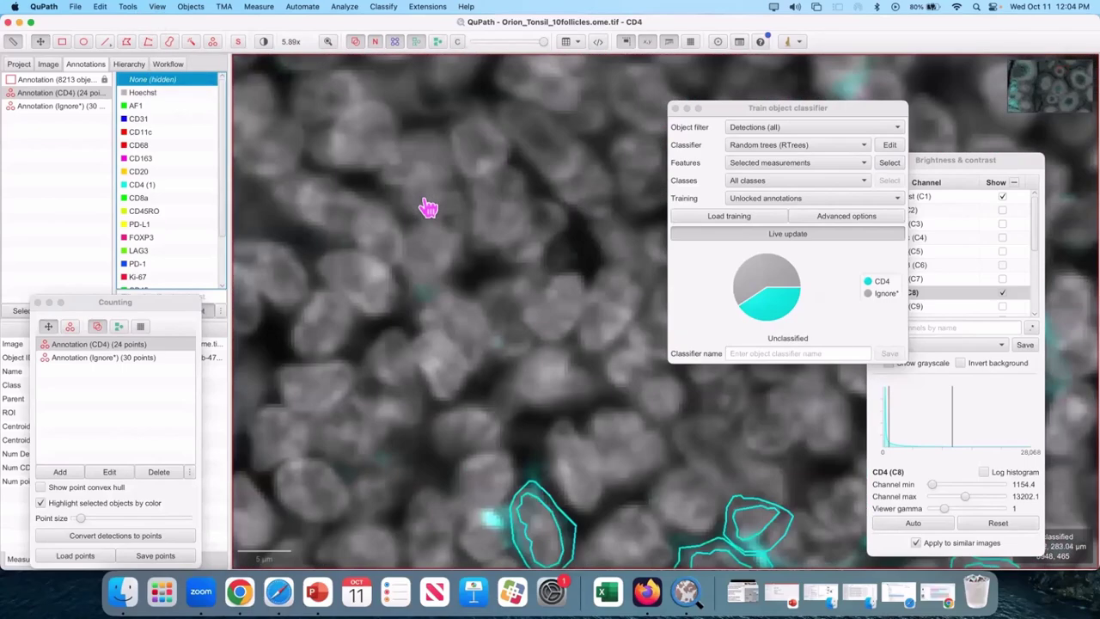
pyautogui.scroll(-2, 412, 206)
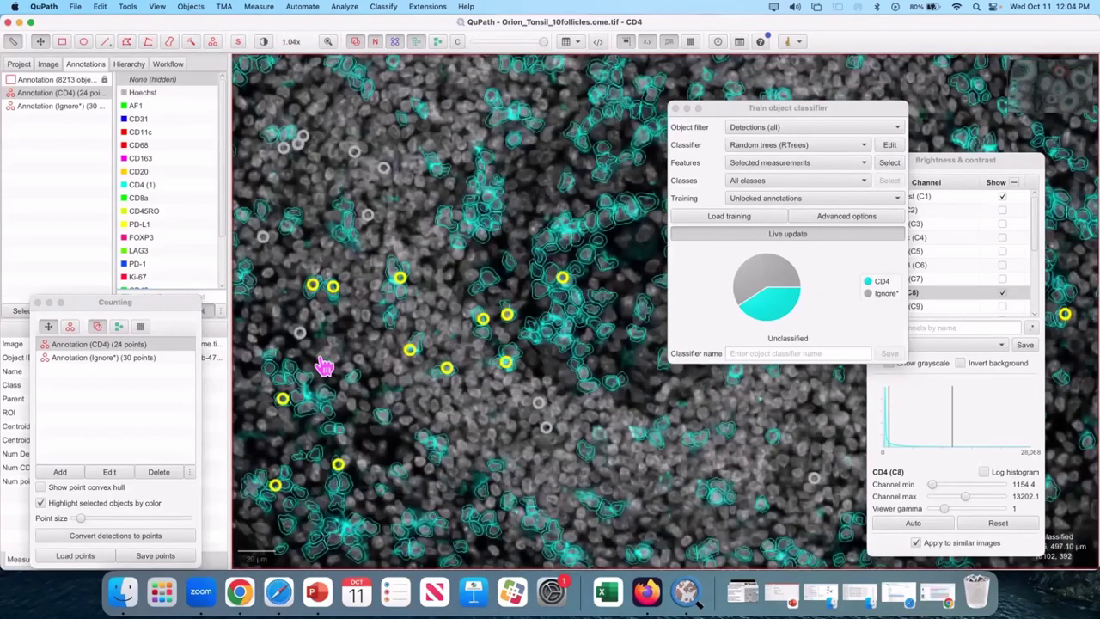
pyautogui.scroll(4, 333, 381)
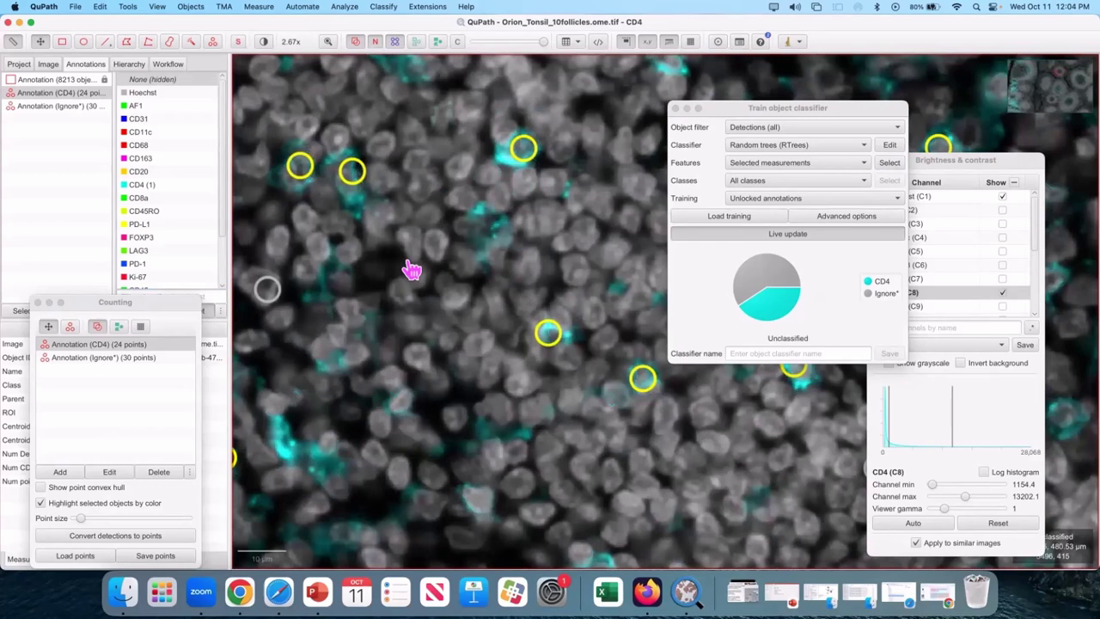
pyautogui.moveTo(484, 325); pyautogui.dragTo(453, 312)
pyautogui.moveTo(422, 230); pyautogui.dragTo(422, 253)
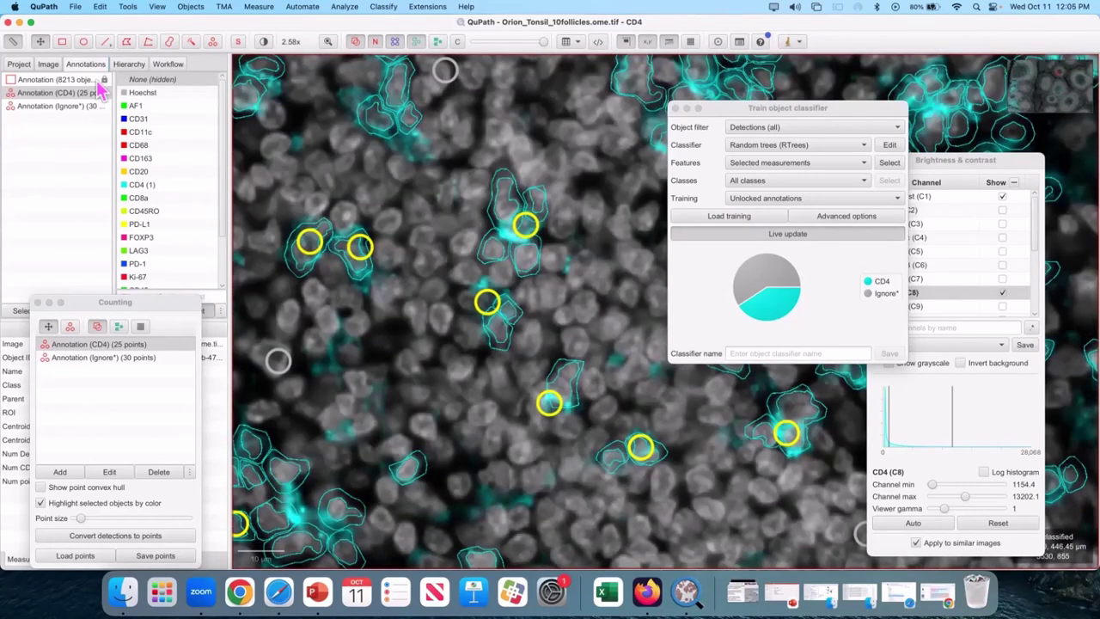
pyautogui.click(93, 80)
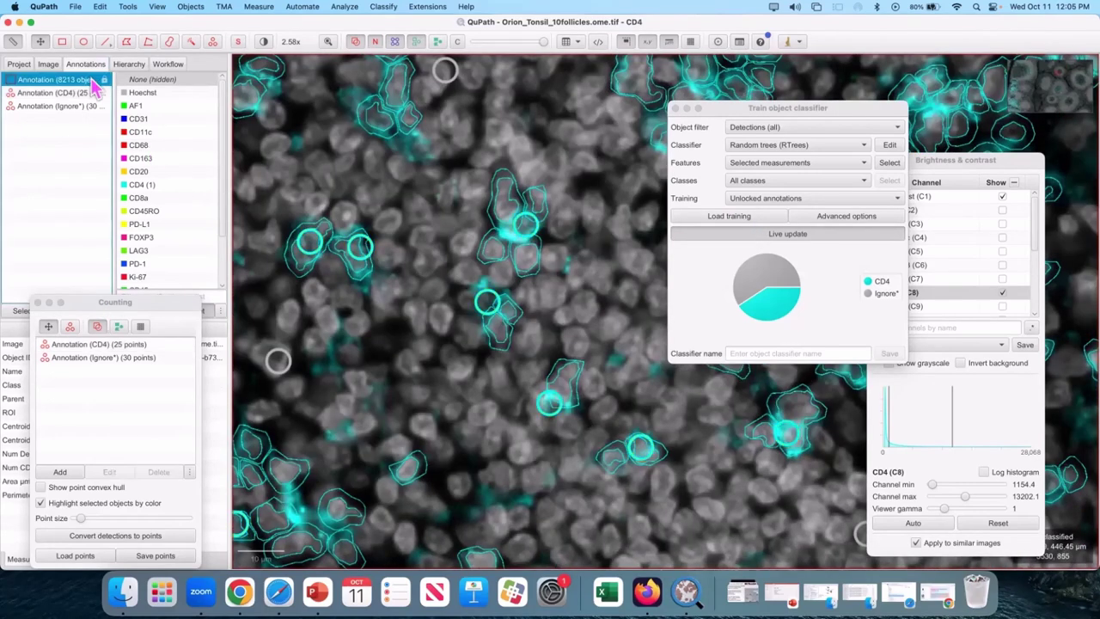
pyautogui.click(140, 80)
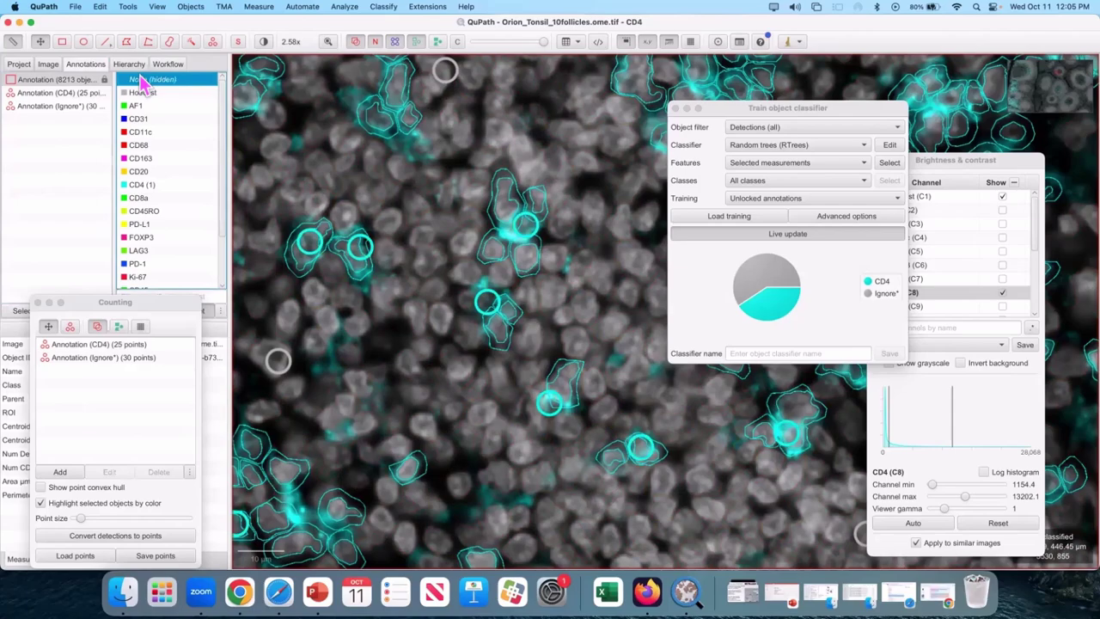
pyautogui.scroll(-10, 396, 214)
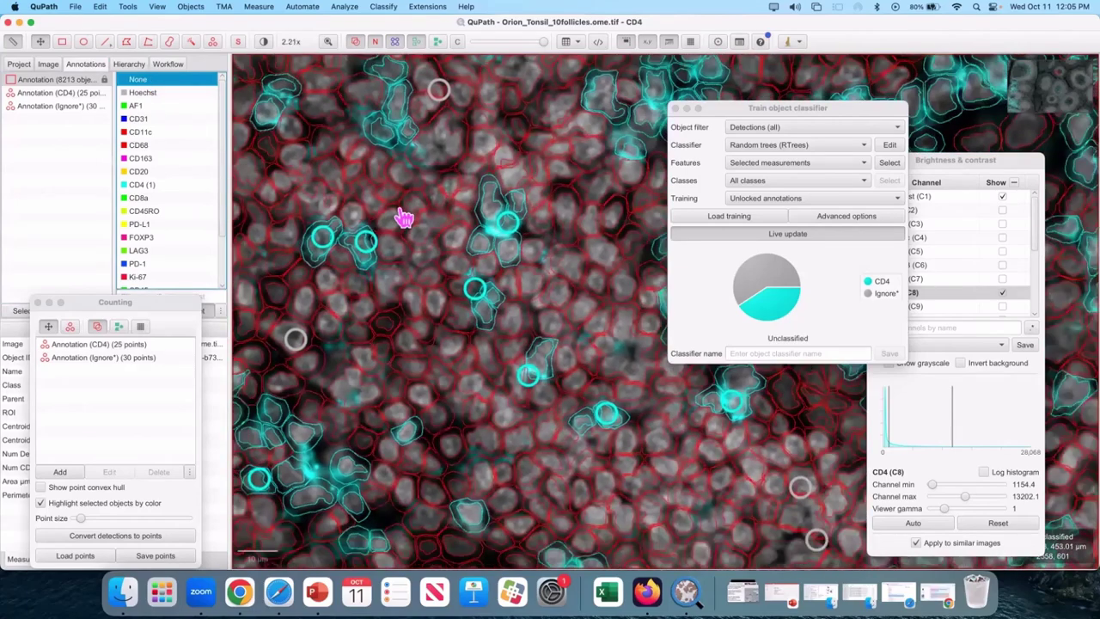
pyautogui.scroll(3, 401, 211)
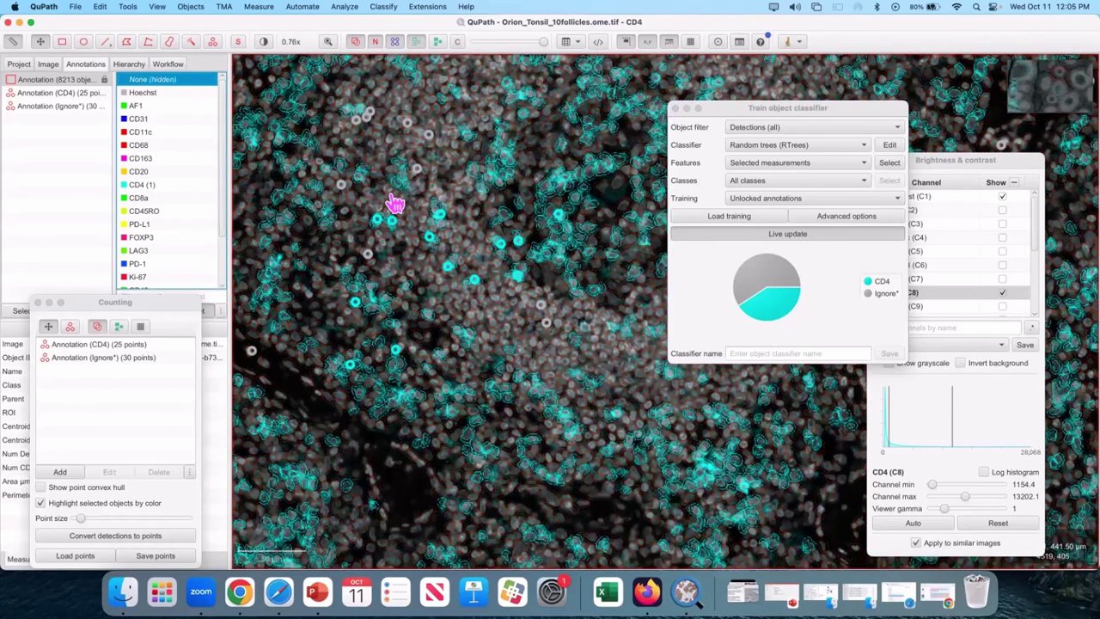
pyautogui.press('space')
pyautogui.press('space')
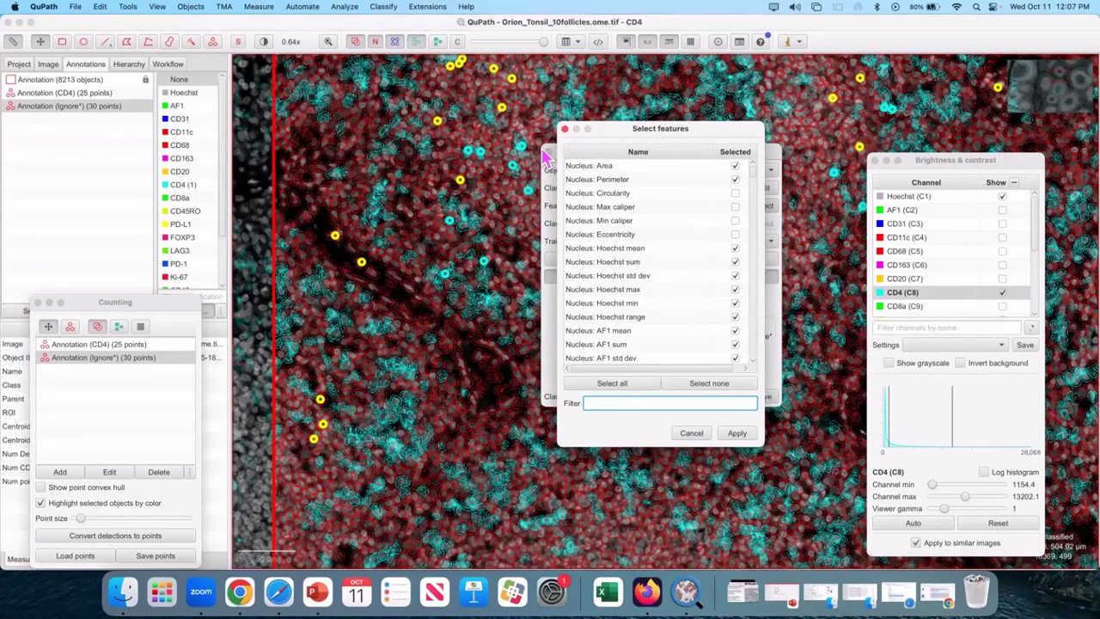
# Confirm the chosen feature set and deselect the Ignore* annotation.
pyautogui.click(564, 129)
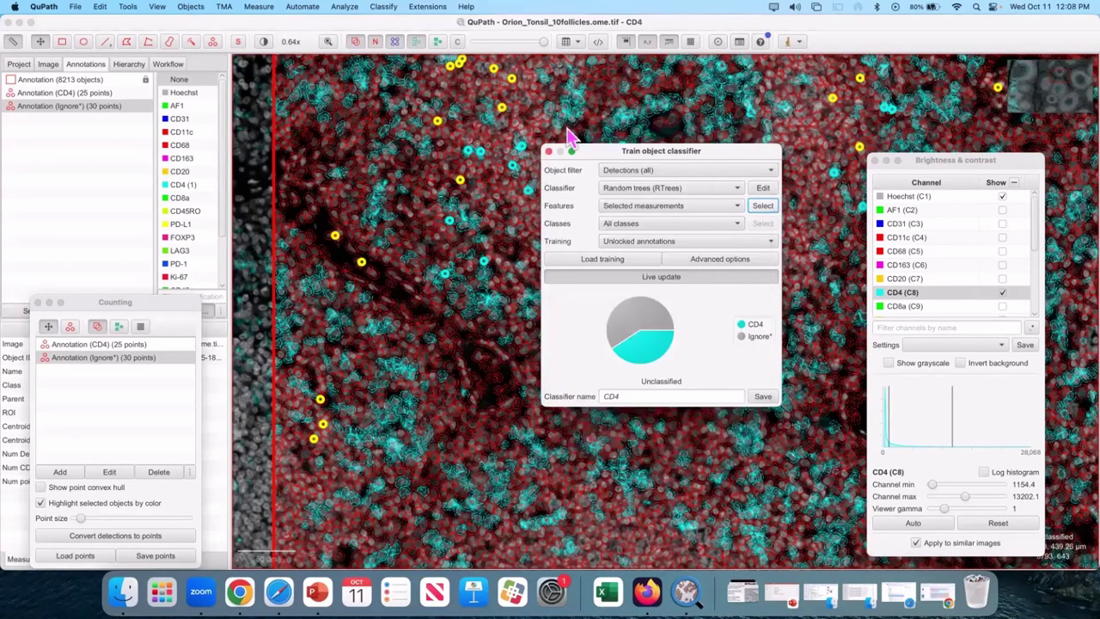
pyautogui.click(355, 41)
pyautogui.click(319, 167)
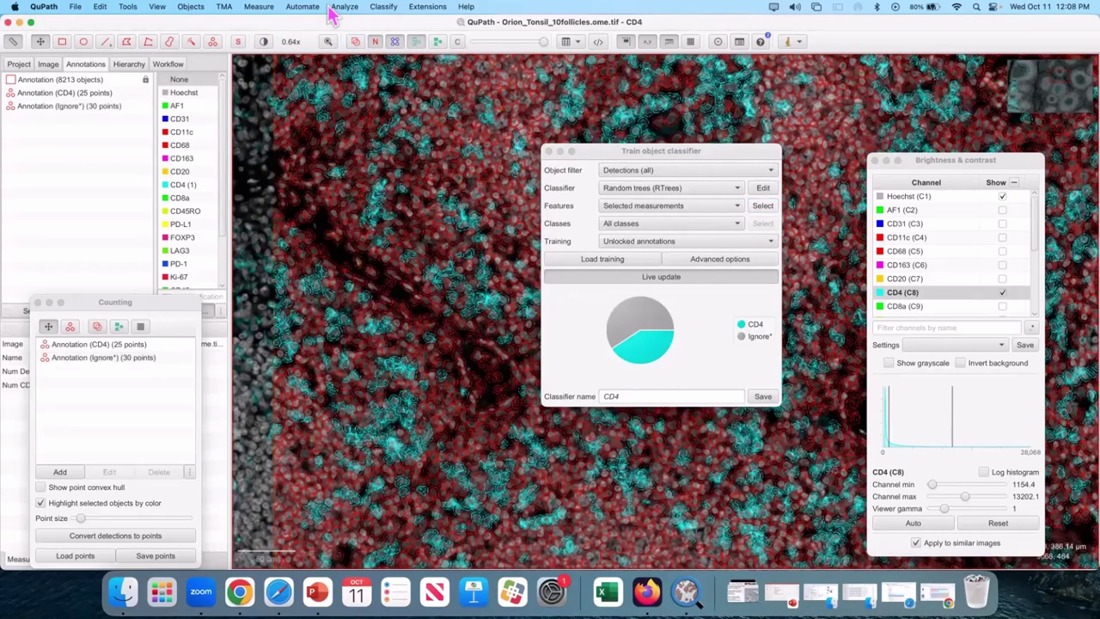
# Show annotations again and zoom out over the whole tonsil image.
pyautogui.click(355, 42)
pyautogui.click(354, 42)
pyautogui.click(355, 42)
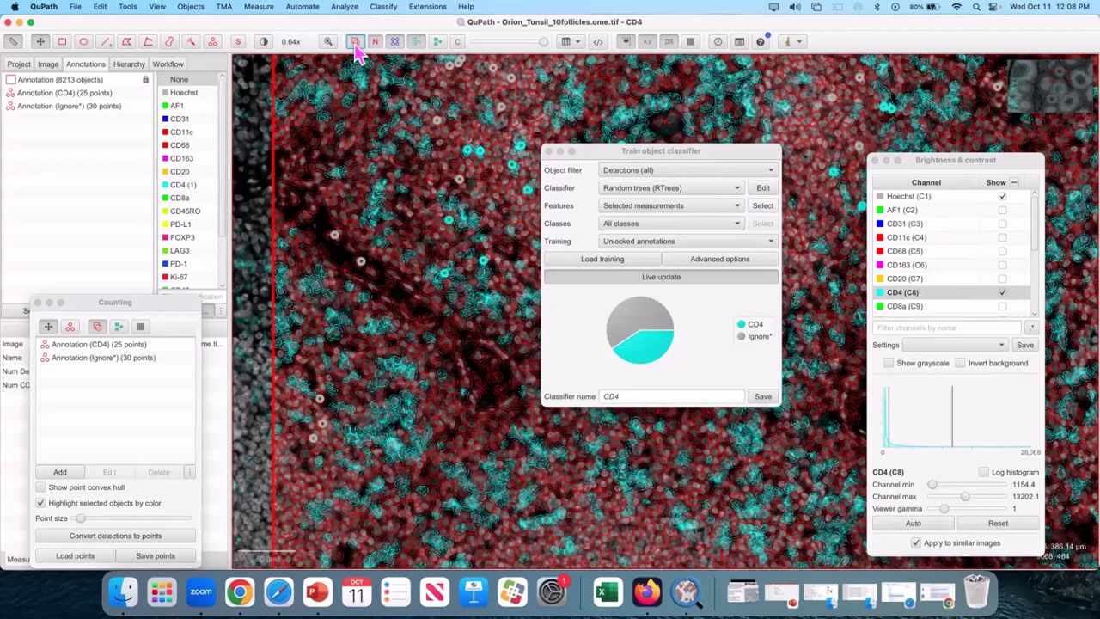
pyautogui.click(355, 47)
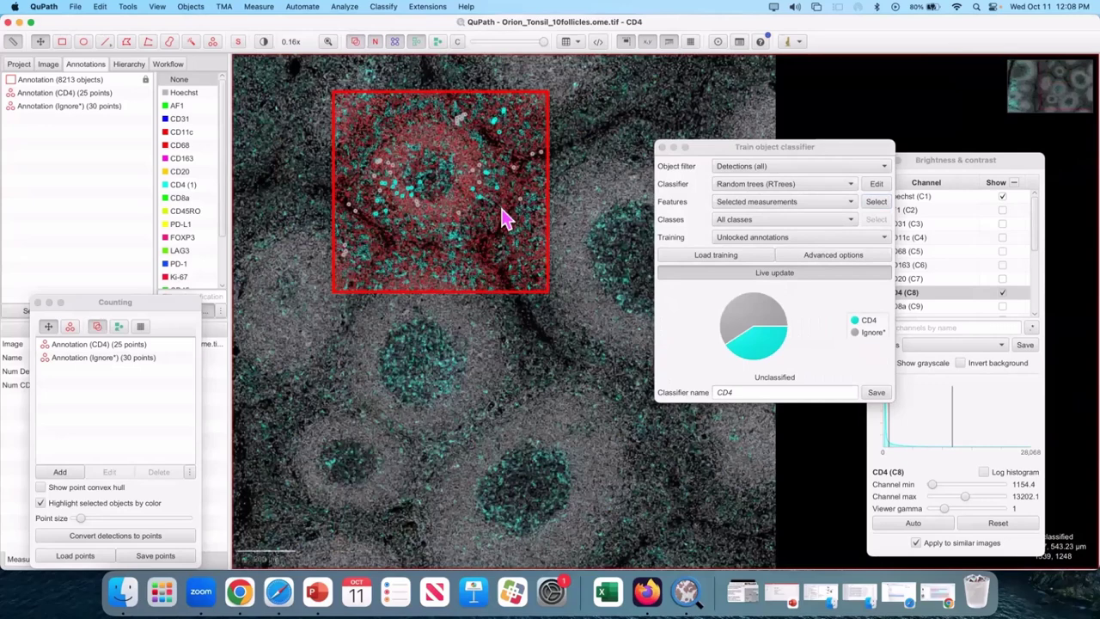
pyautogui.press('a')
pyautogui.scroll(-5, 350, 266)
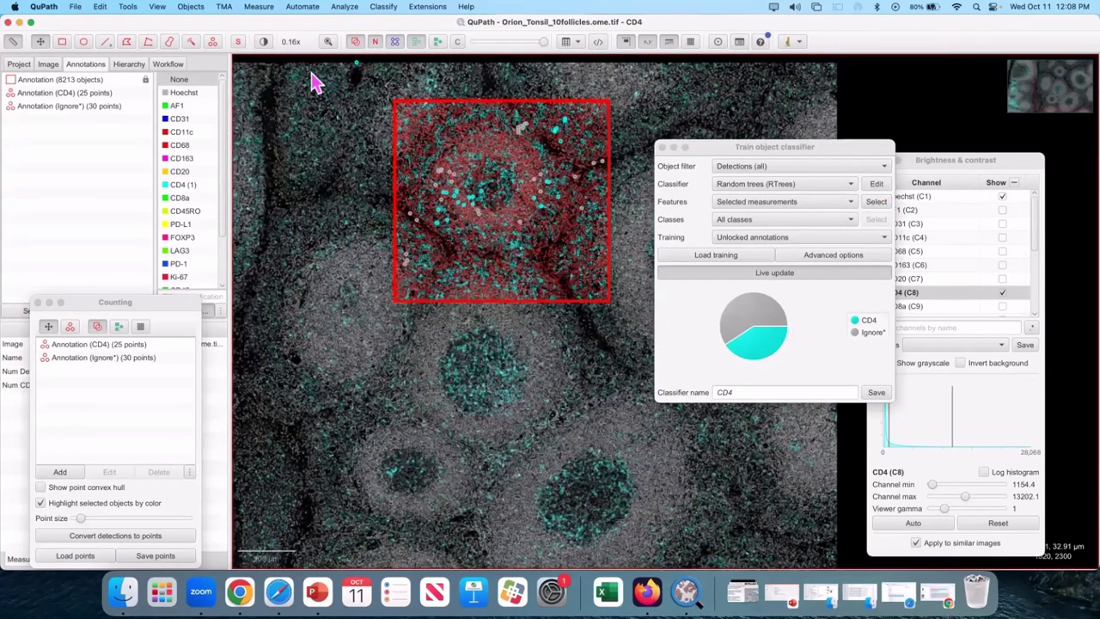
pyautogui.moveTo(328, 200); pyautogui.dragTo(333, 182)
# Switch to the FOXP3 image from the project list, dismissing the save prompt.
pyautogui.click(18, 64)
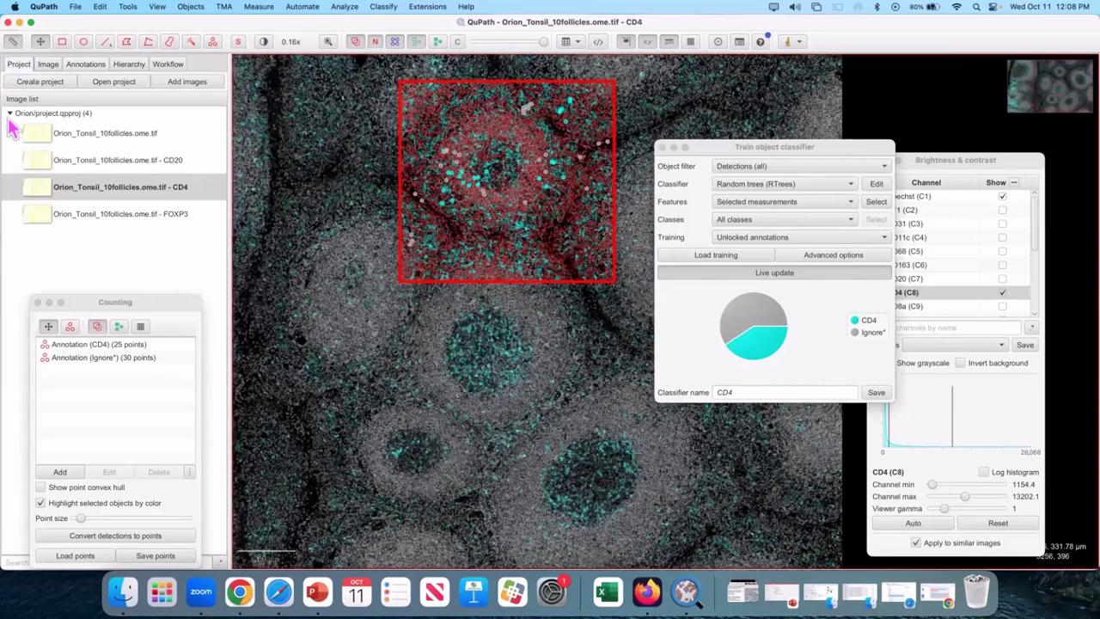
pyautogui.doubleClick(66, 216)
pyautogui.press('Return')
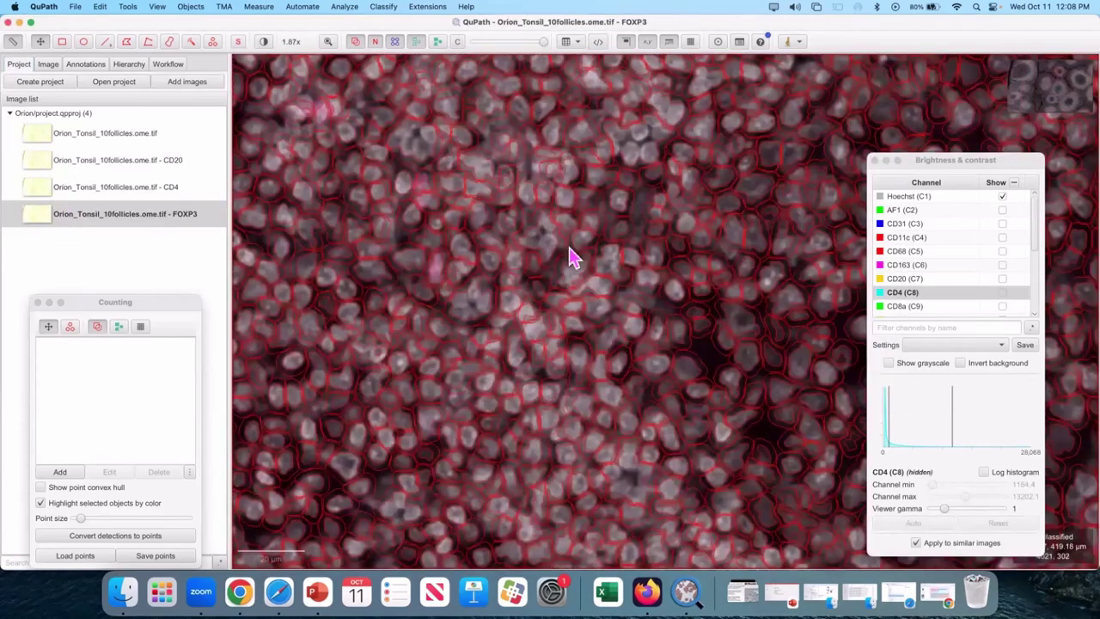
# Raise the FOXP3 (C12) channel minimum to 694.8 and zoom in on the nuclei.
pyautogui.scroll(-5, 918, 258)
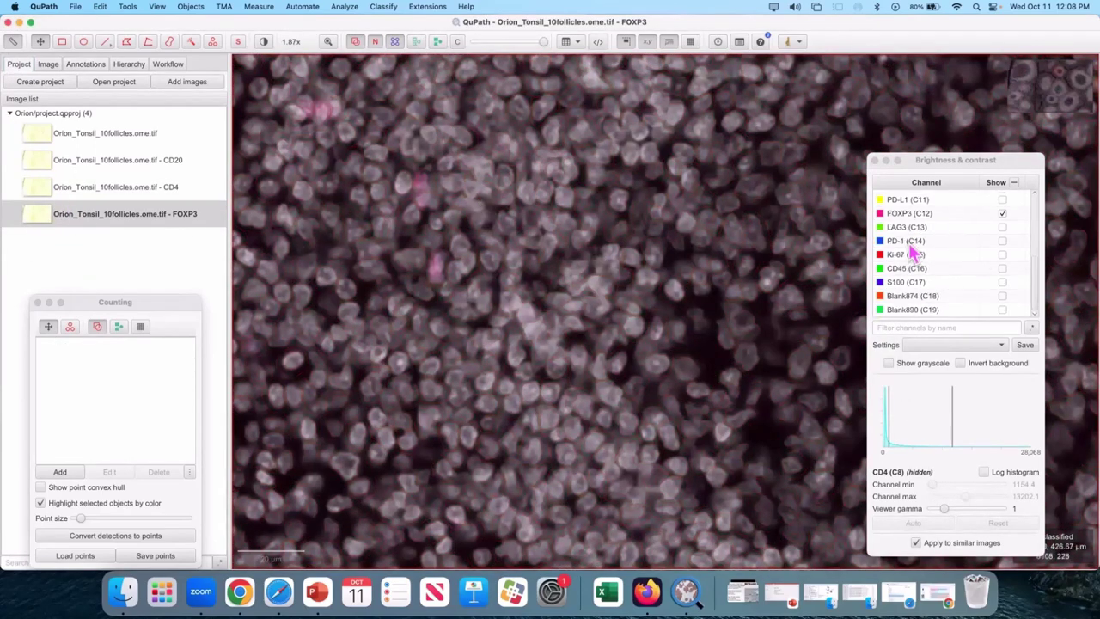
pyautogui.click(901, 218)
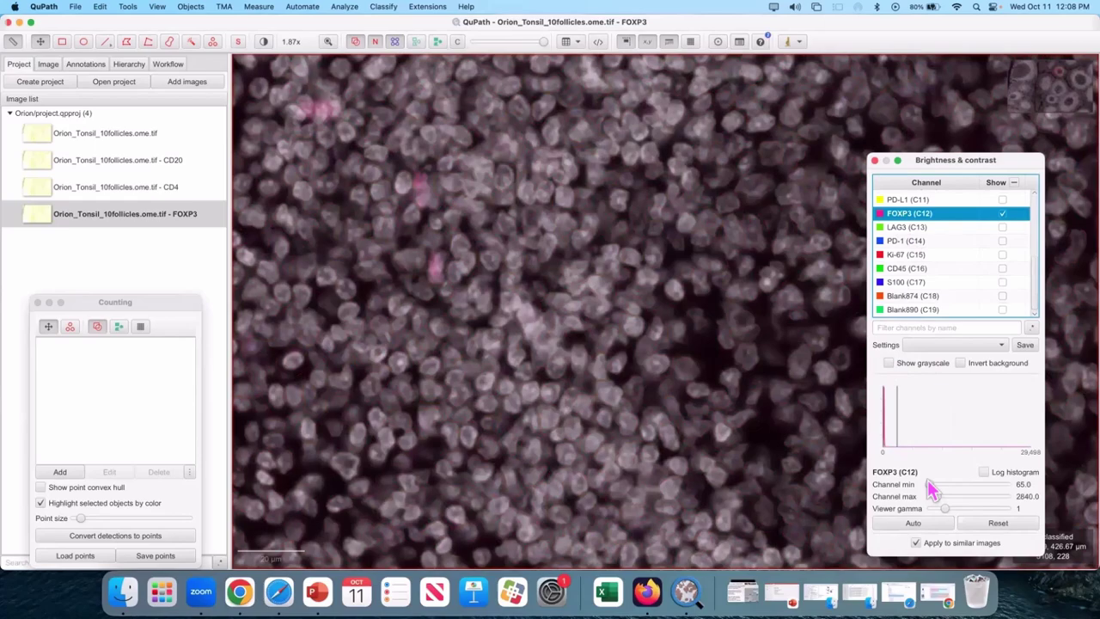
pyautogui.moveTo(931, 487); pyautogui.dragTo(933, 487)
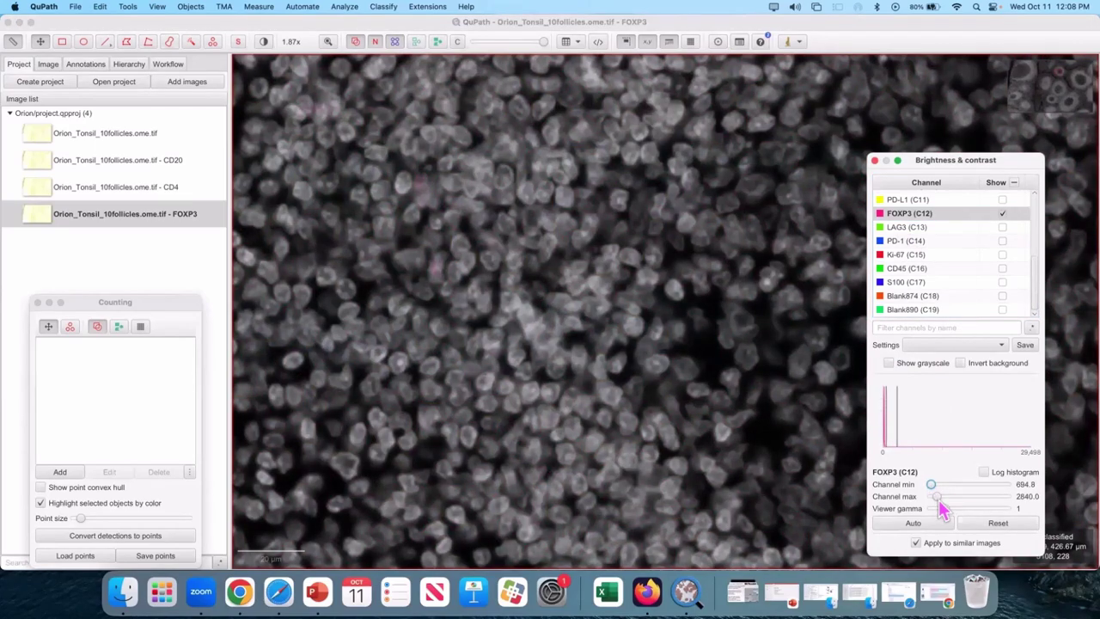
pyautogui.scroll(-10, 722, 404)
pyautogui.scroll(5, 696, 352)
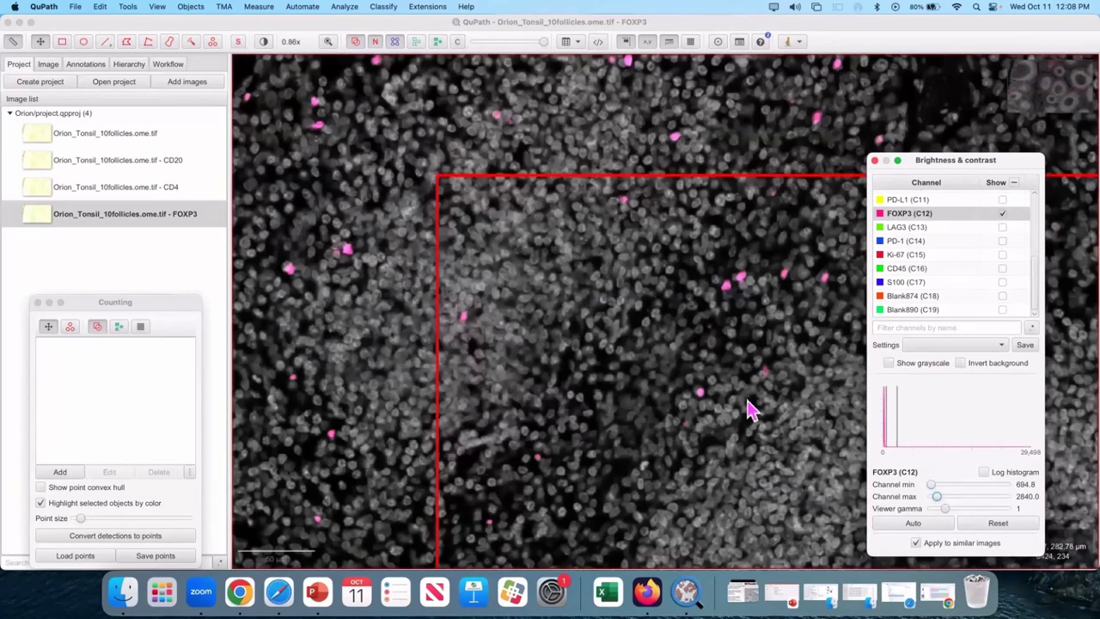
pyautogui.scroll(-2, 614, 233)
pyautogui.scroll(2, 645, 164)
pyautogui.scroll(3, 747, 168)
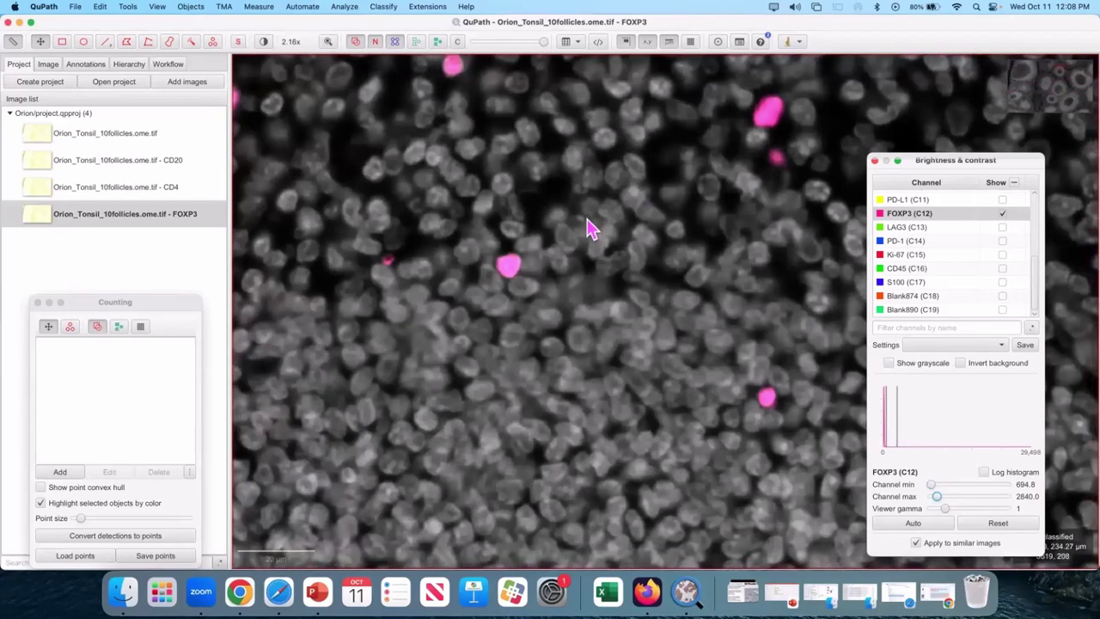
pyautogui.scroll(-4, 588, 229)
pyautogui.scroll(-4, 563, 229)
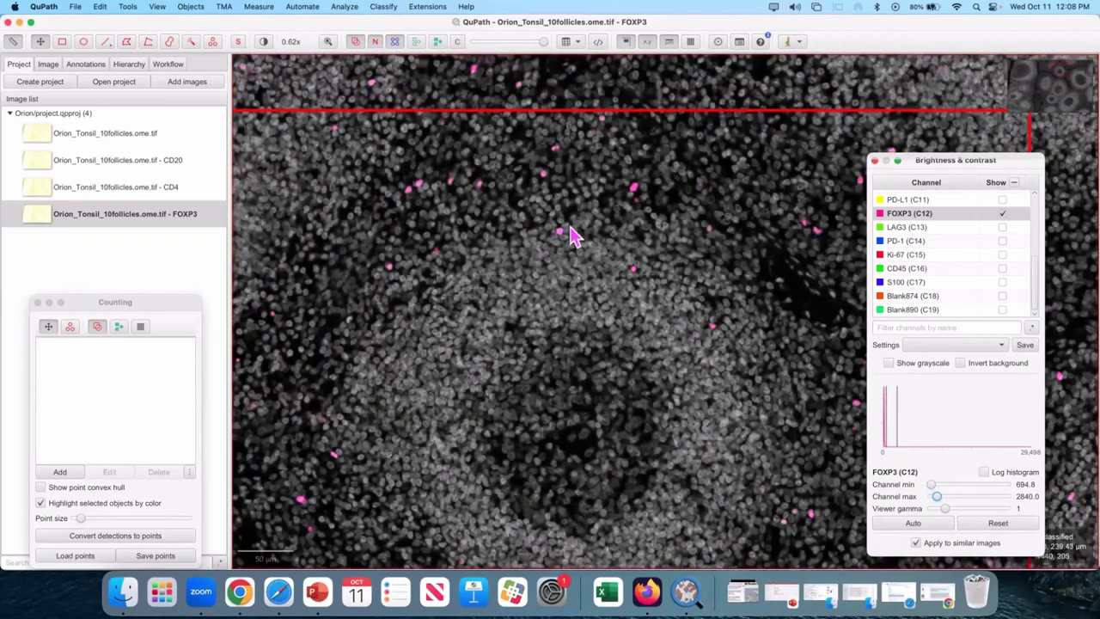
pyautogui.scroll(10, 533, 290)
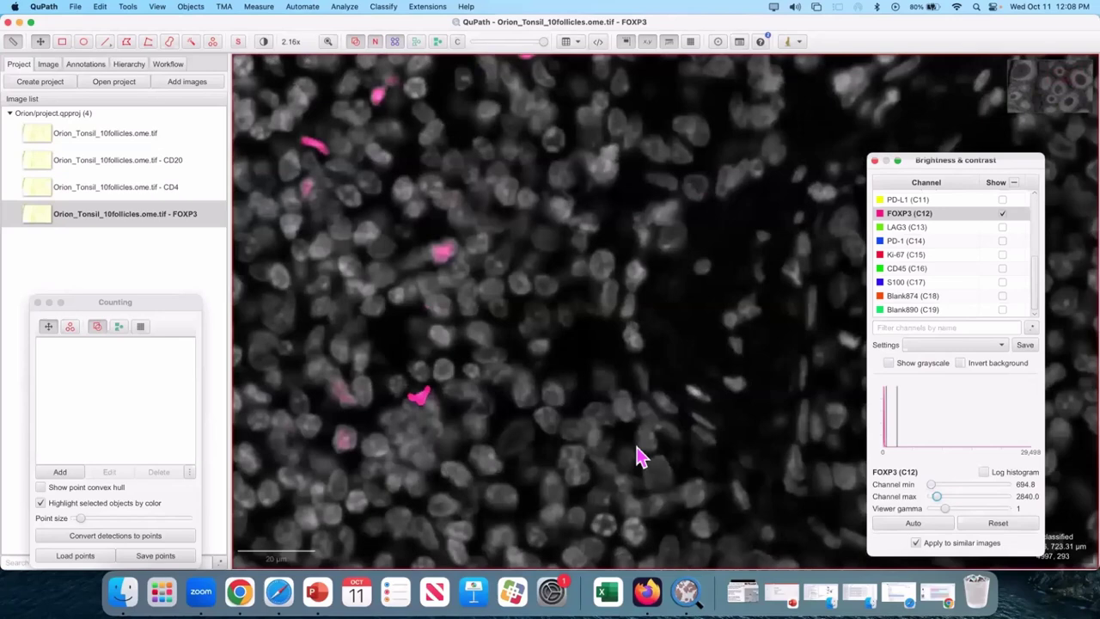
pyautogui.scroll(-5, 533, 355)
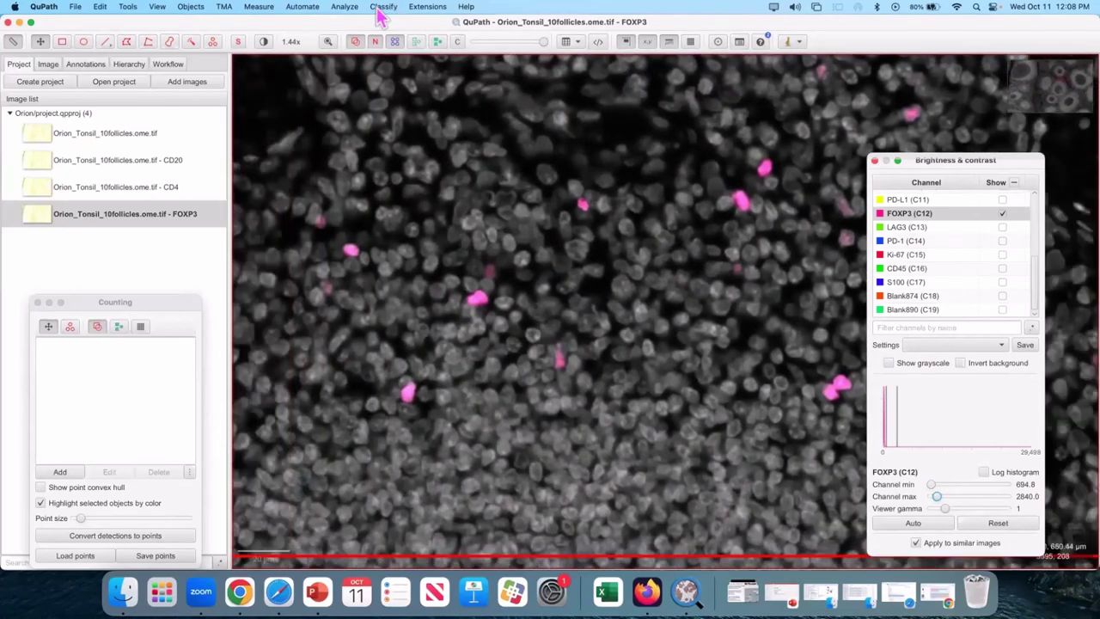
pyautogui.press('+')
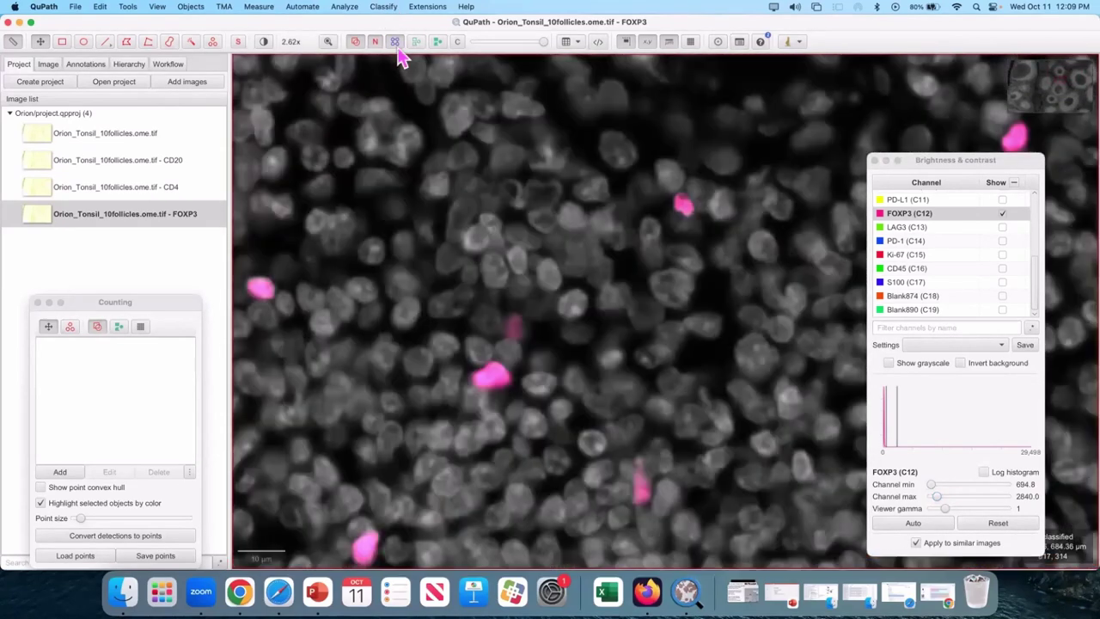
# Start a single measurement classifier and browse its measurement list.
pyautogui.click(384, 7)
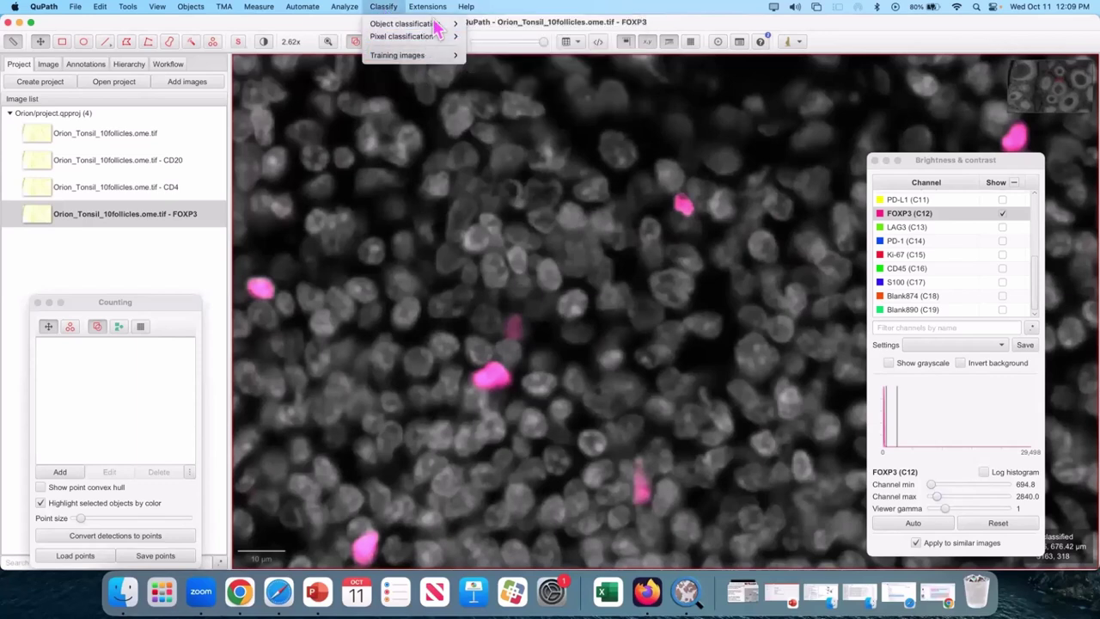
pyautogui.moveTo(436, 27)
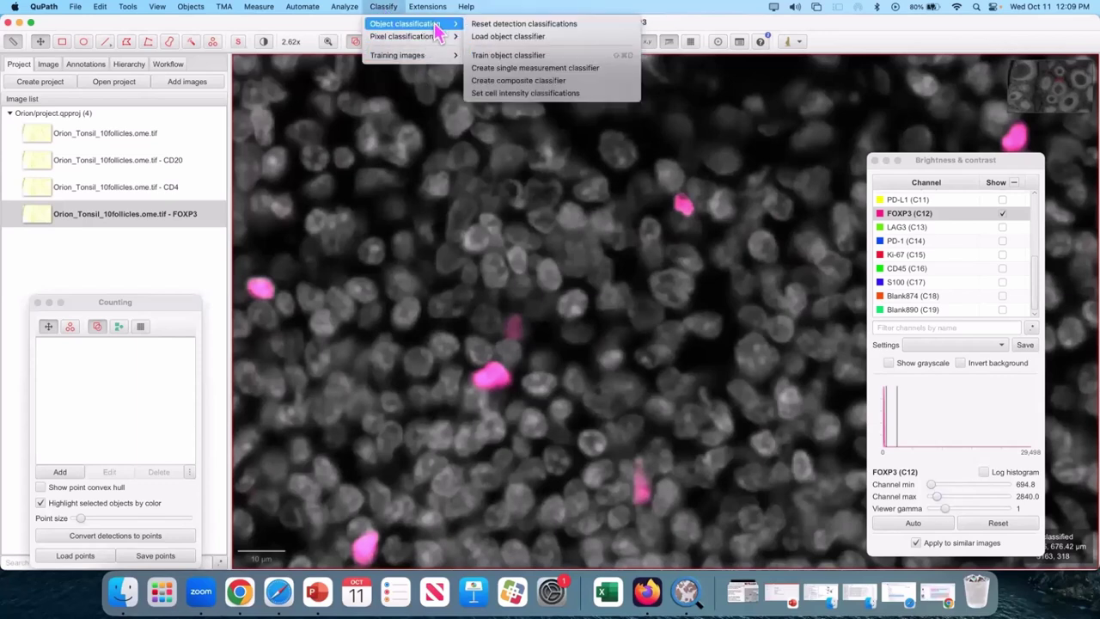
pyautogui.click(581, 77)
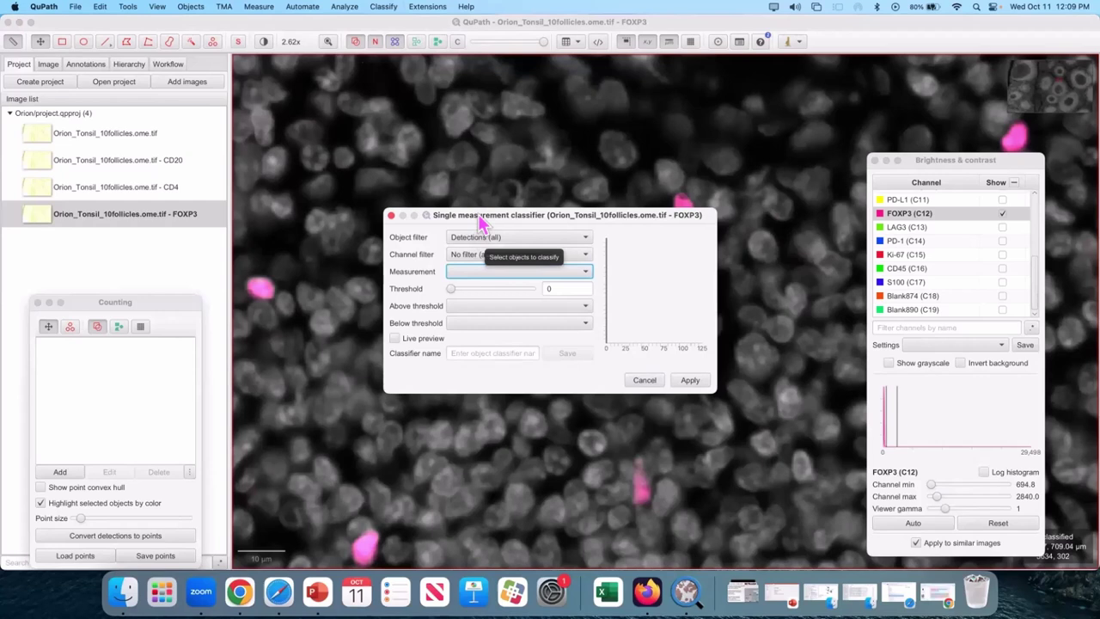
pyautogui.click(505, 272)
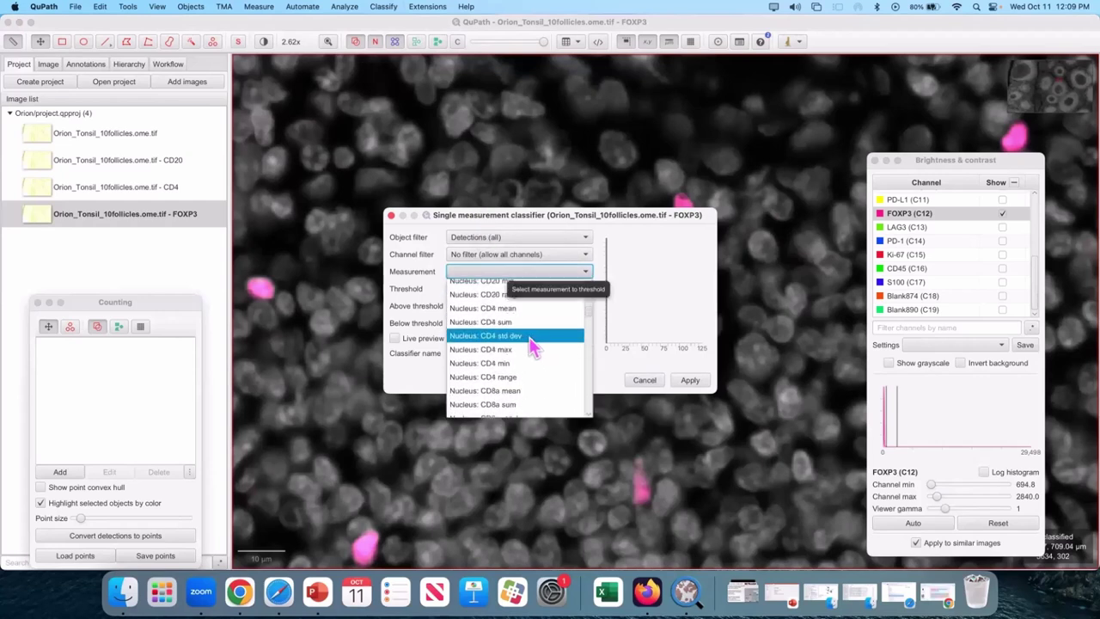
pyautogui.scroll(-4, 528, 349)
pyautogui.click(435, 271)
# Set the channel filter to FOXP3, keep Nucleus: FOXP3 mean, and move the dialog aside.
pyautogui.click(515, 254)
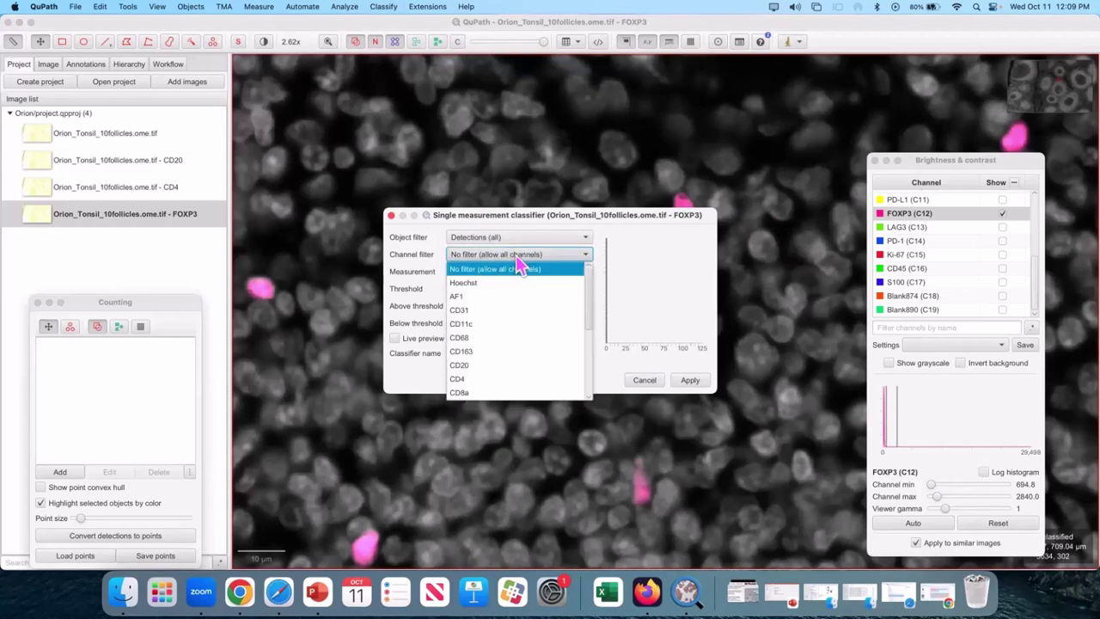
pyautogui.scroll(-2, 490, 356)
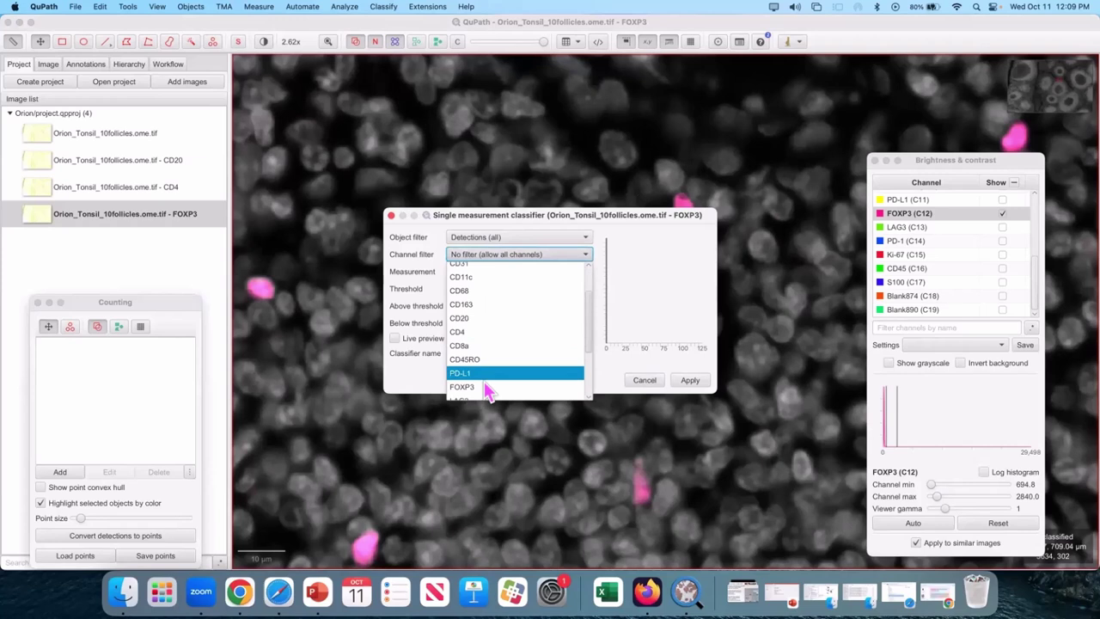
pyautogui.click(484, 387)
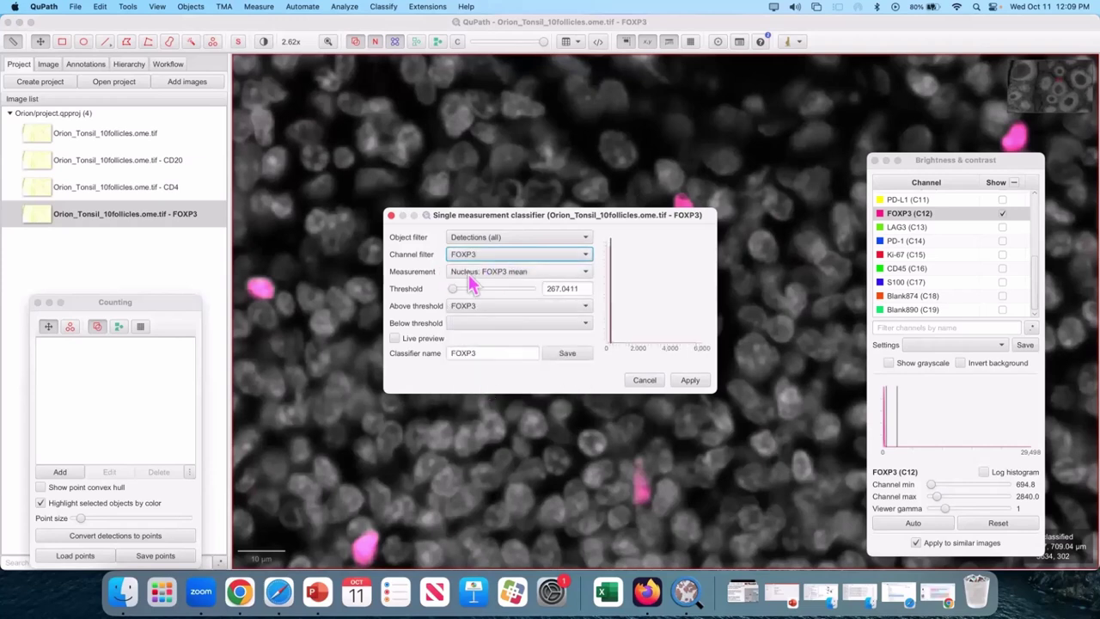
pyautogui.click(475, 274)
pyautogui.click(409, 258)
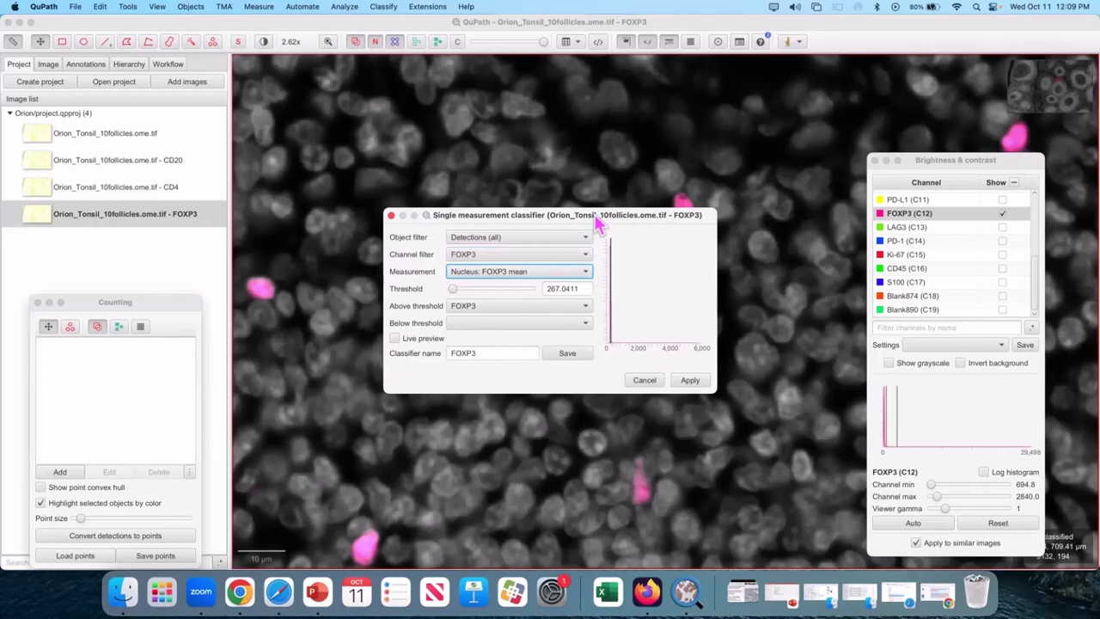
pyautogui.moveTo(599, 215); pyautogui.dragTo(813, 262)
# Show cell outlines, name the classifier FOXP3 and turn on its live preview.
pyautogui.click(420, 43)
pyautogui.scroll(3, 494, 378)
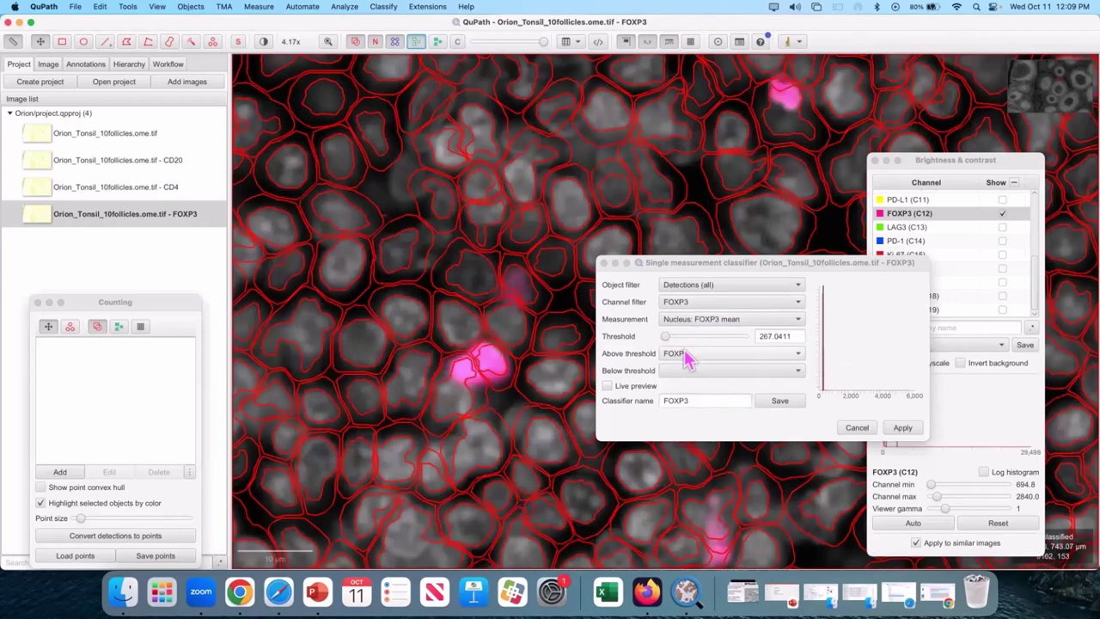
pyautogui.click(681, 401)
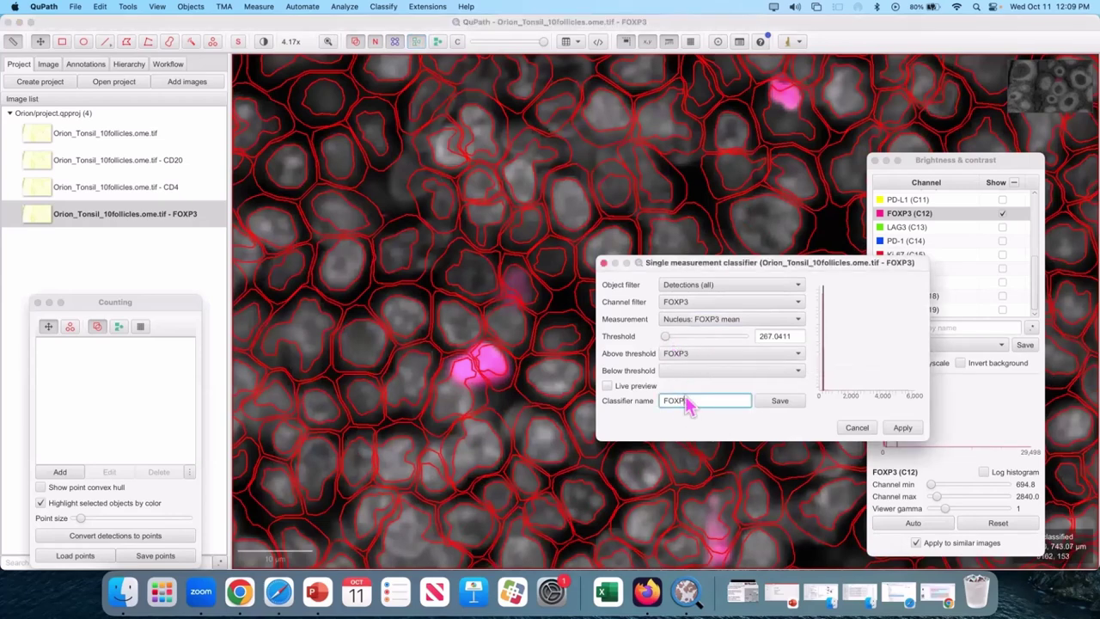
pyautogui.write('FOXP3')
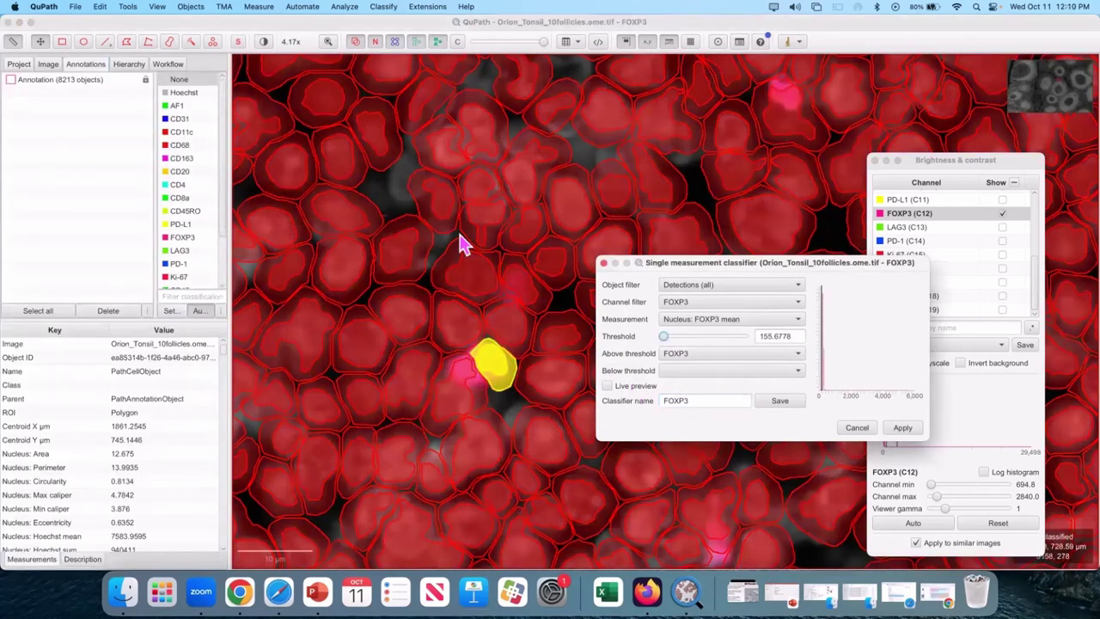
pyautogui.click(608, 386)
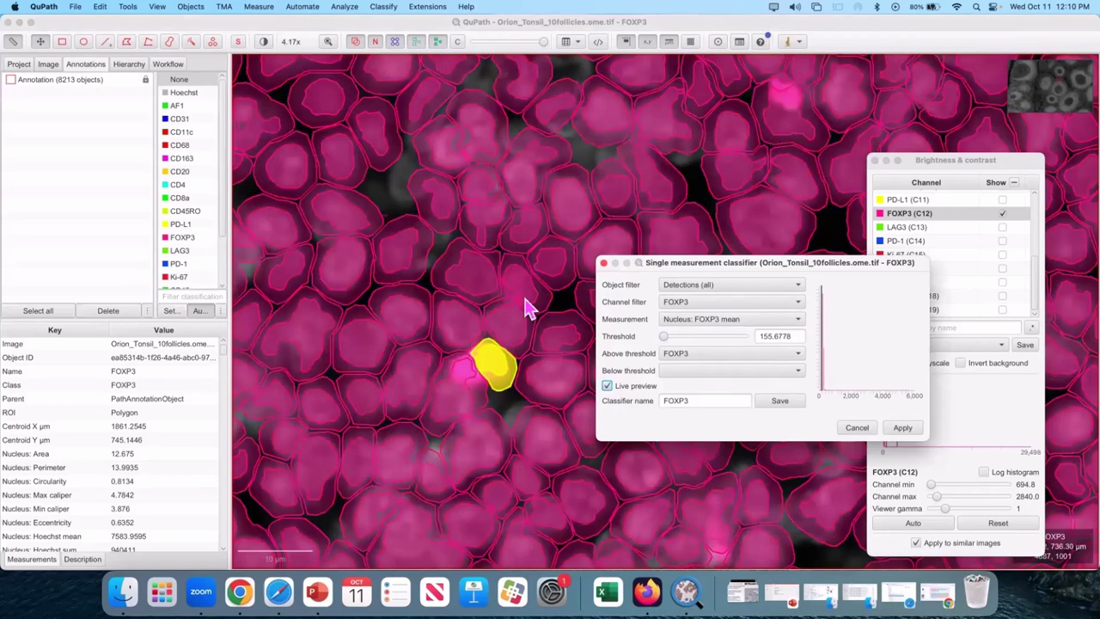
# Raise the FOXP3 threshold to 935.221, selecting the annotation to watch class counts.
pyautogui.scroll(-1, 481, 297)
pyautogui.scroll(-1, 481, 296)
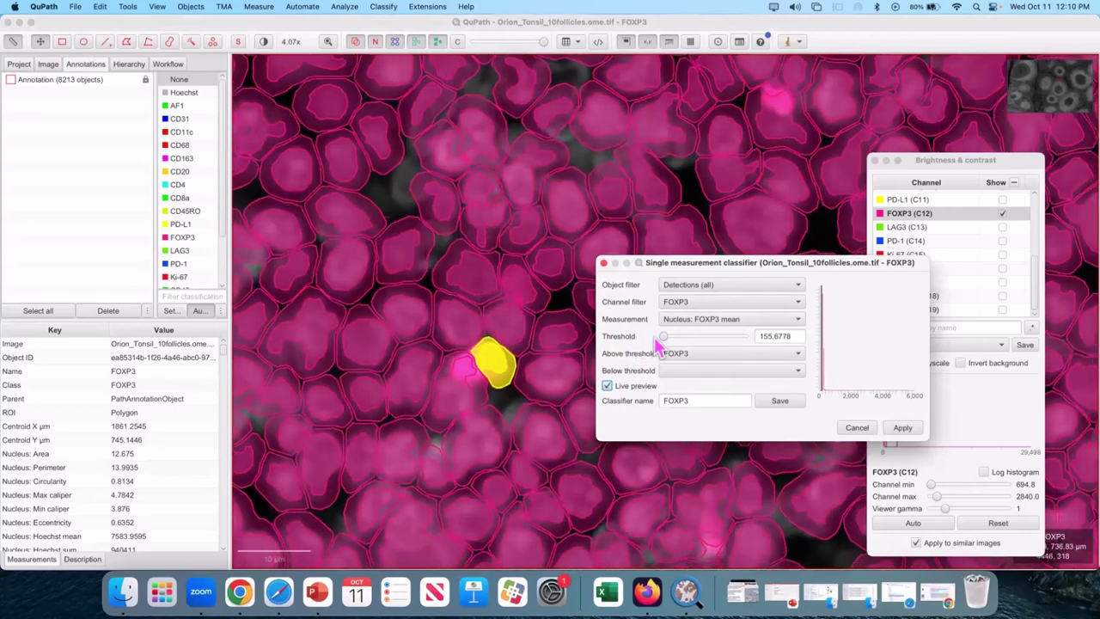
pyautogui.moveTo(663, 337); pyautogui.dragTo(668, 338)
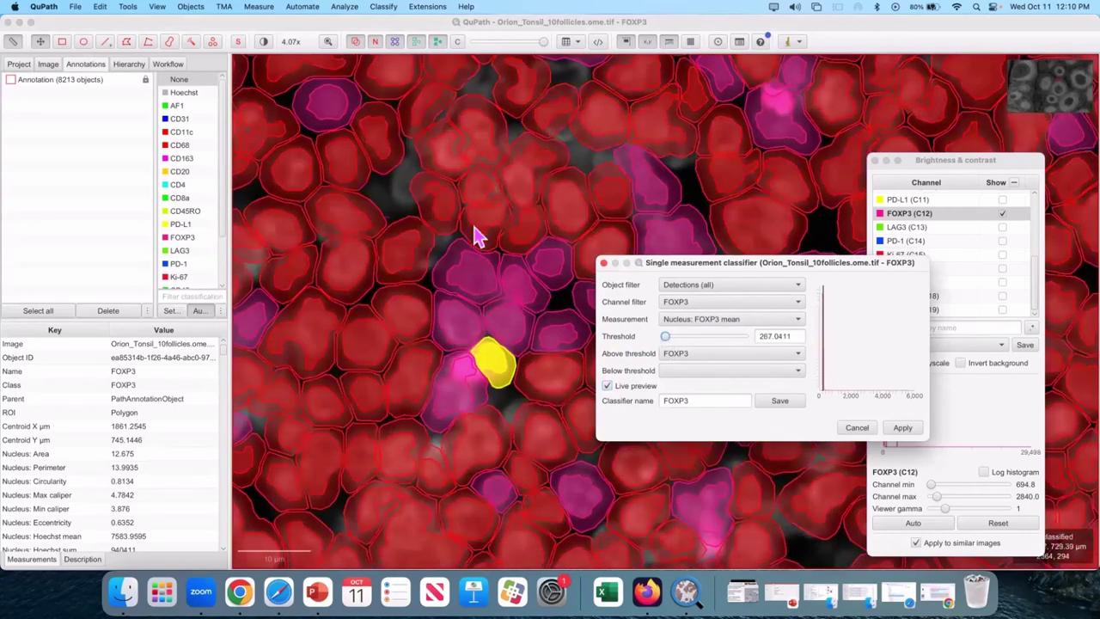
pyautogui.click(409, 191)
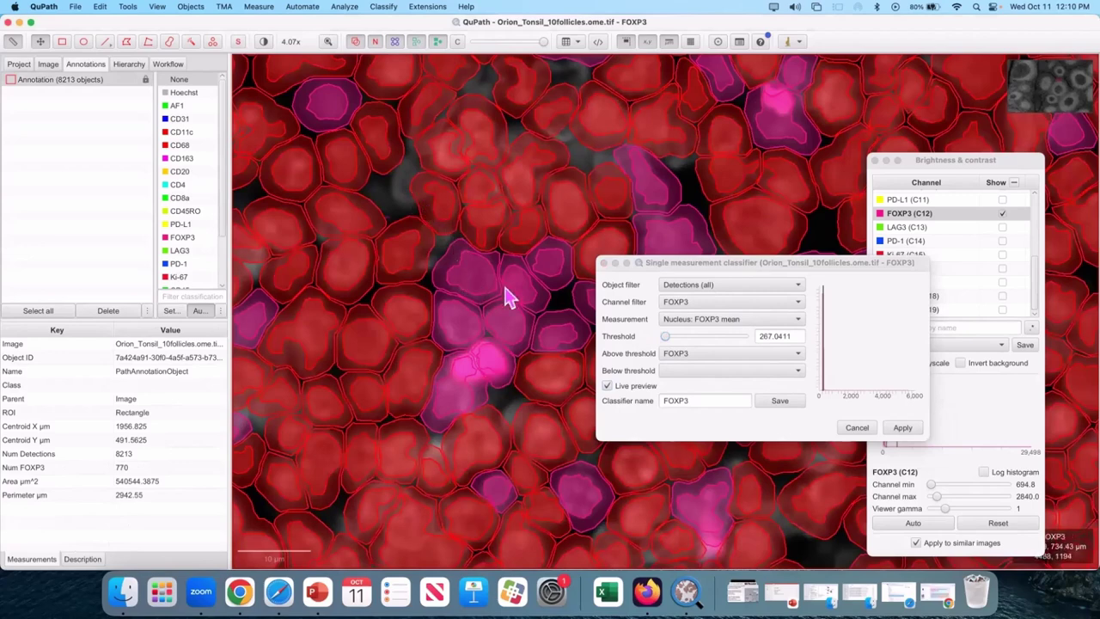
pyautogui.click(668, 337)
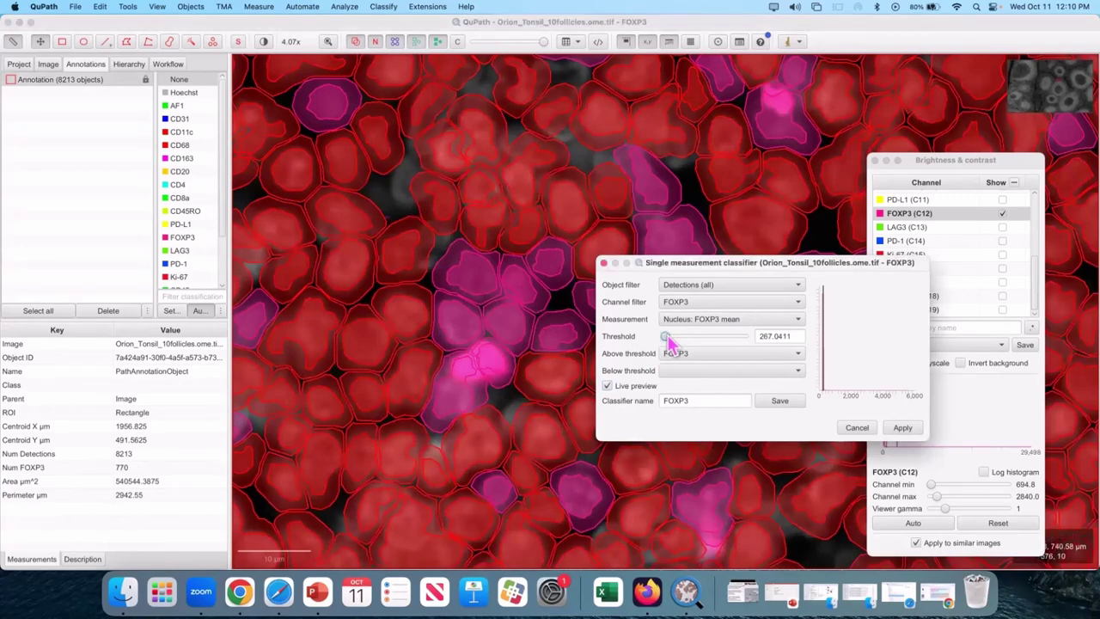
pyautogui.moveTo(671, 340); pyautogui.dragTo(676, 337)
# Toggle cell outlines and pan across the tissue to check the 72 FOXP3-positive cells.
pyautogui.scroll(-3, 392, 319)
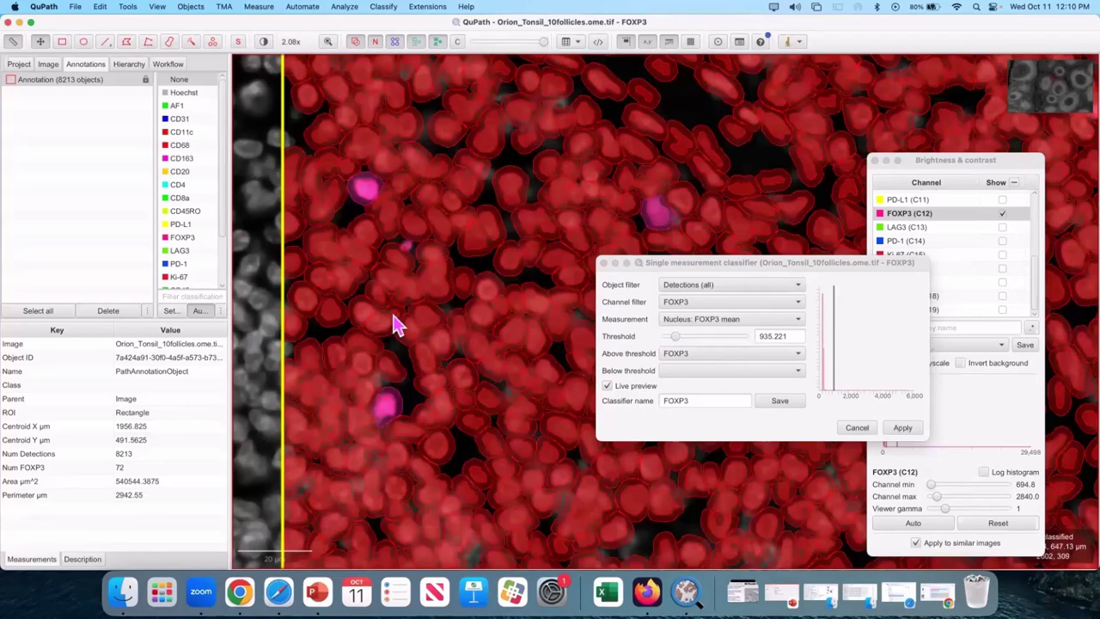
pyautogui.press('d')
pyautogui.press('d')
pyautogui.press('d')
pyautogui.press('d')
pyautogui.press('d')
pyautogui.scroll(3, 454, 400)
pyautogui.scroll(-3, 454, 400)
pyautogui.press('d')
pyautogui.press('d')
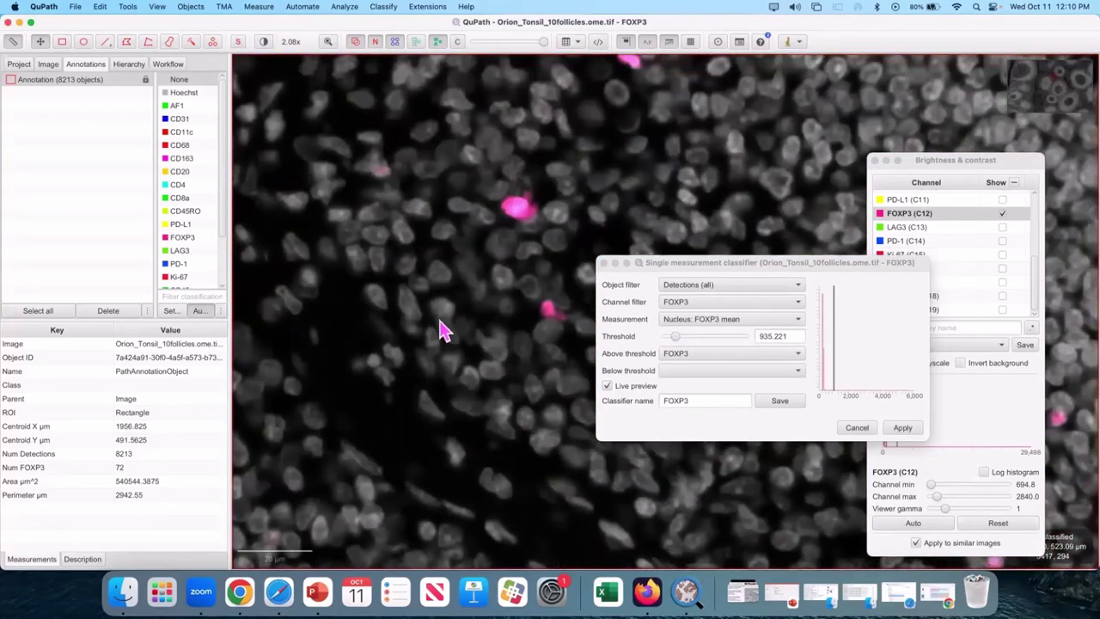
pyautogui.press('d')
pyautogui.press('d')
pyautogui.press('d')
pyautogui.moveTo(600, 130); pyautogui.dragTo(523, 336)
pyautogui.press('d')
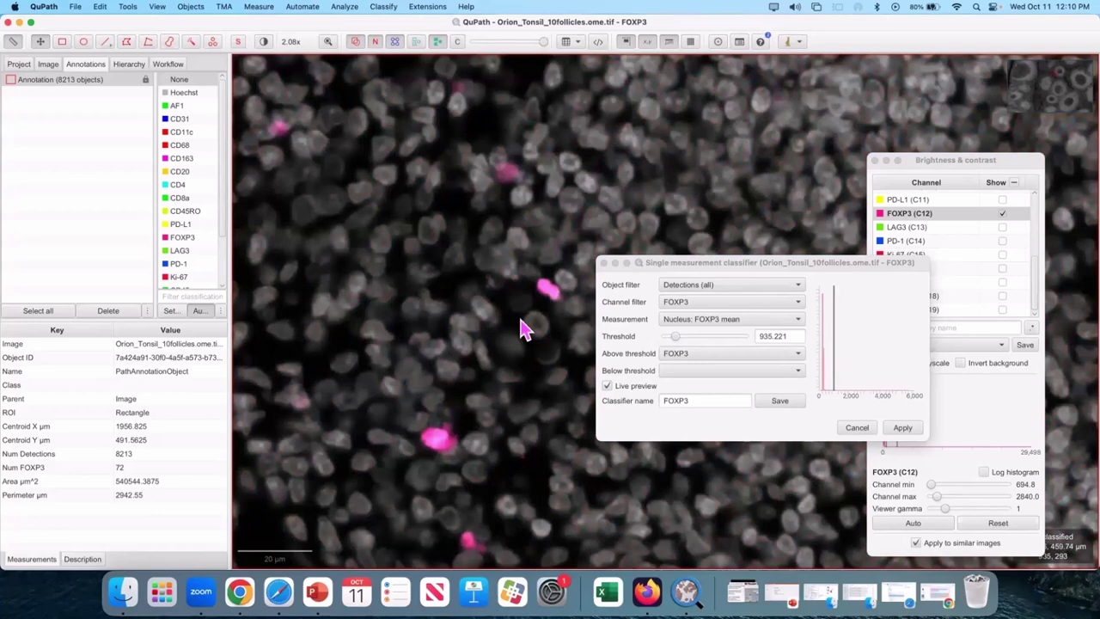
pyautogui.press('d')
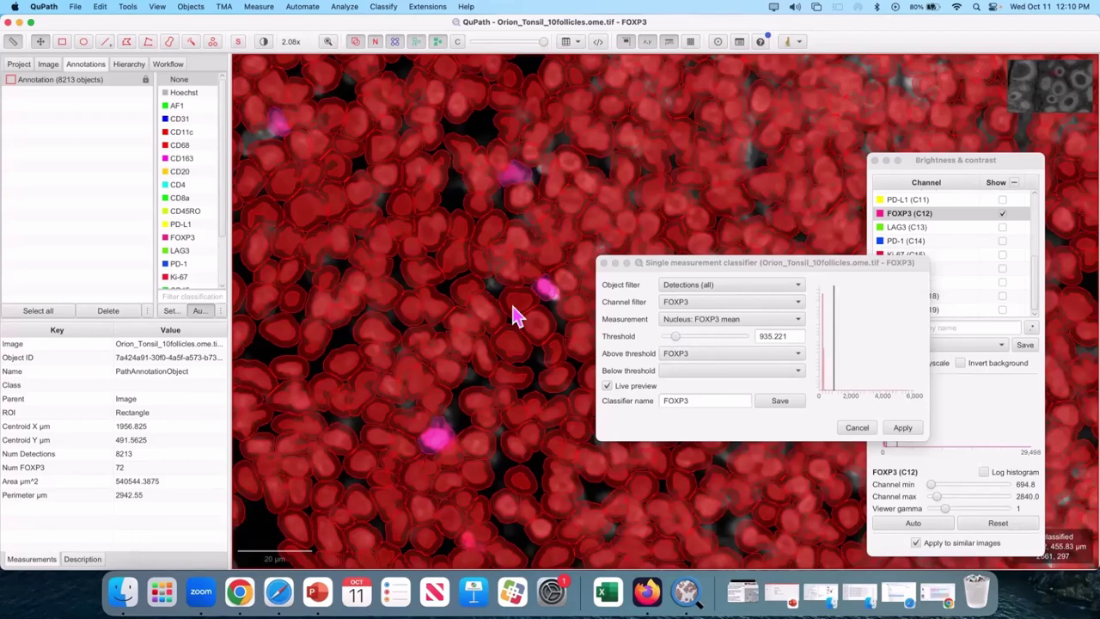
# Save the single measurement classifier as 'FOXP3'.
pyautogui.click(778, 400)
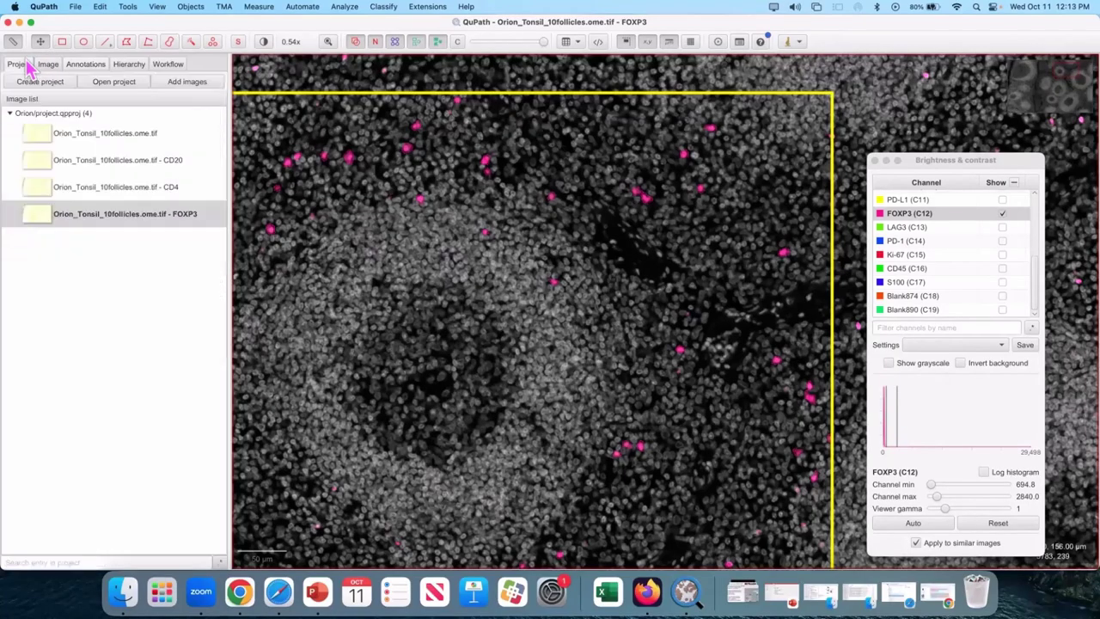
# Switch to Orion_Tonsil_10follicles.ome.tif, answering Yes to keep the FOXP3 image's changes.
pyautogui.doubleClick(67, 133)
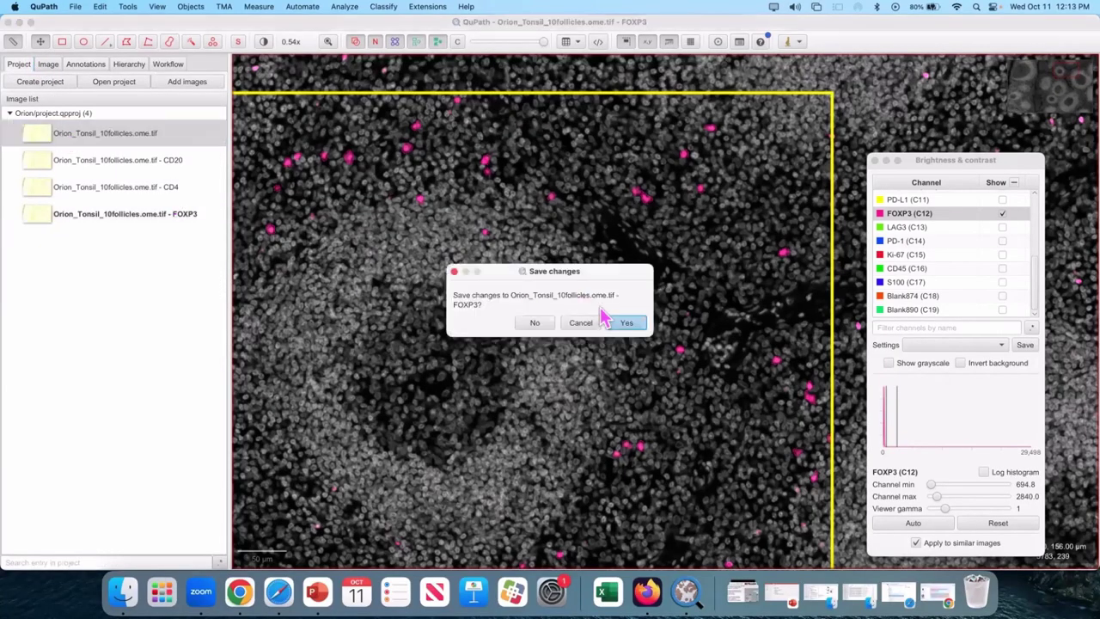
pyautogui.click(625, 325)
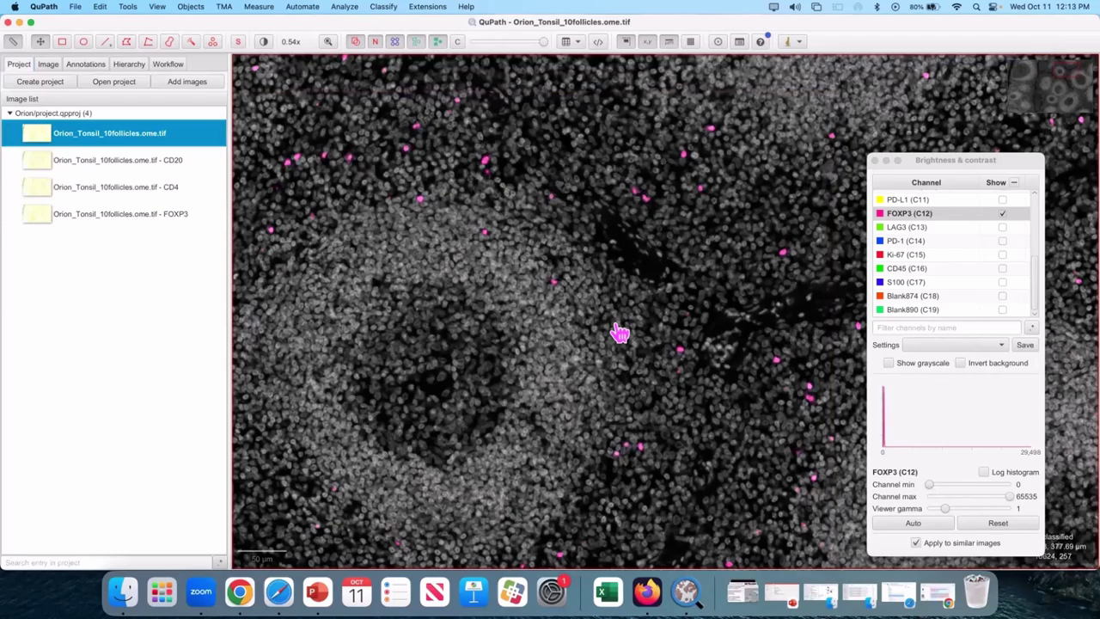
pyautogui.scroll(-5, 572, 318)
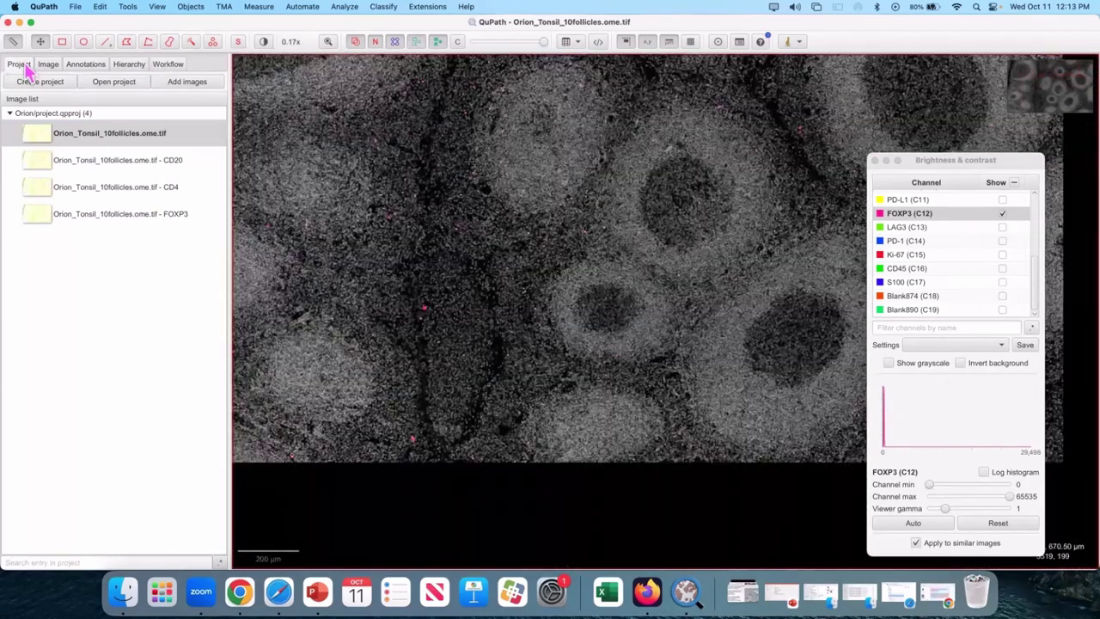
# Make the unclassified class visible again and reach Classify > Object classification.
pyautogui.click(59, 67)
pyautogui.click(89, 67)
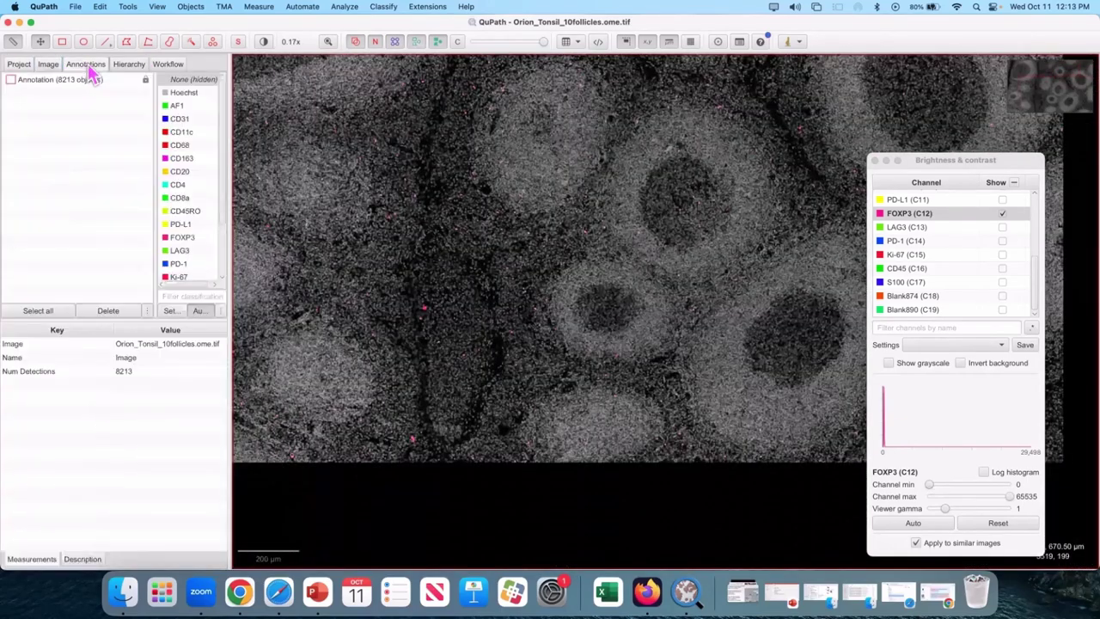
pyautogui.click(179, 80)
pyautogui.press('space')
pyautogui.scroll(10, 553, 388)
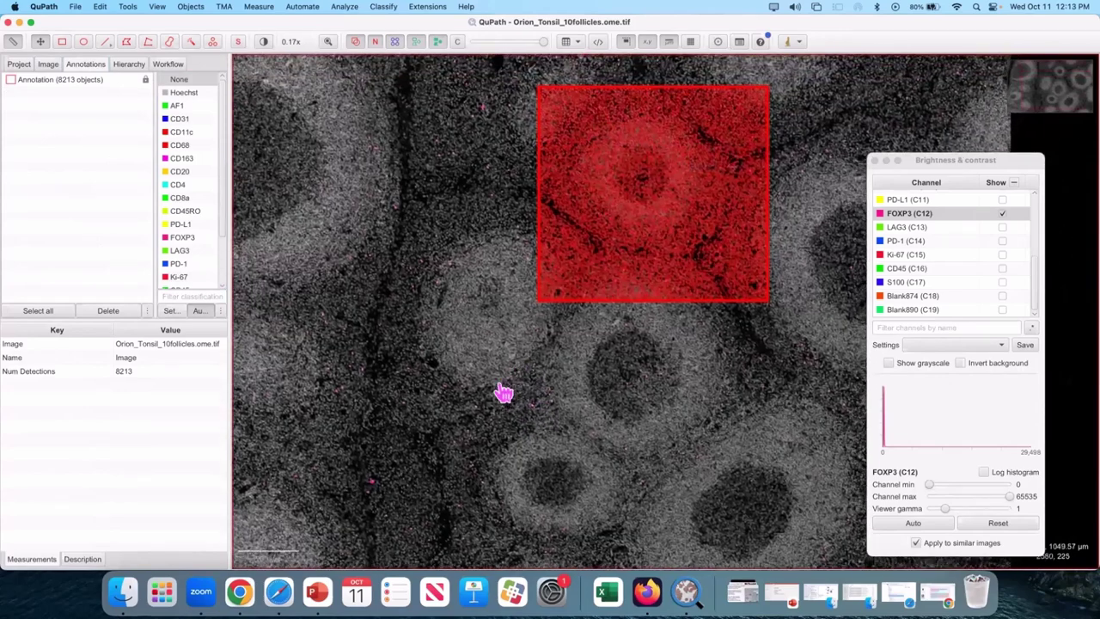
pyautogui.scroll(2, 503, 392)
pyautogui.click(383, 6)
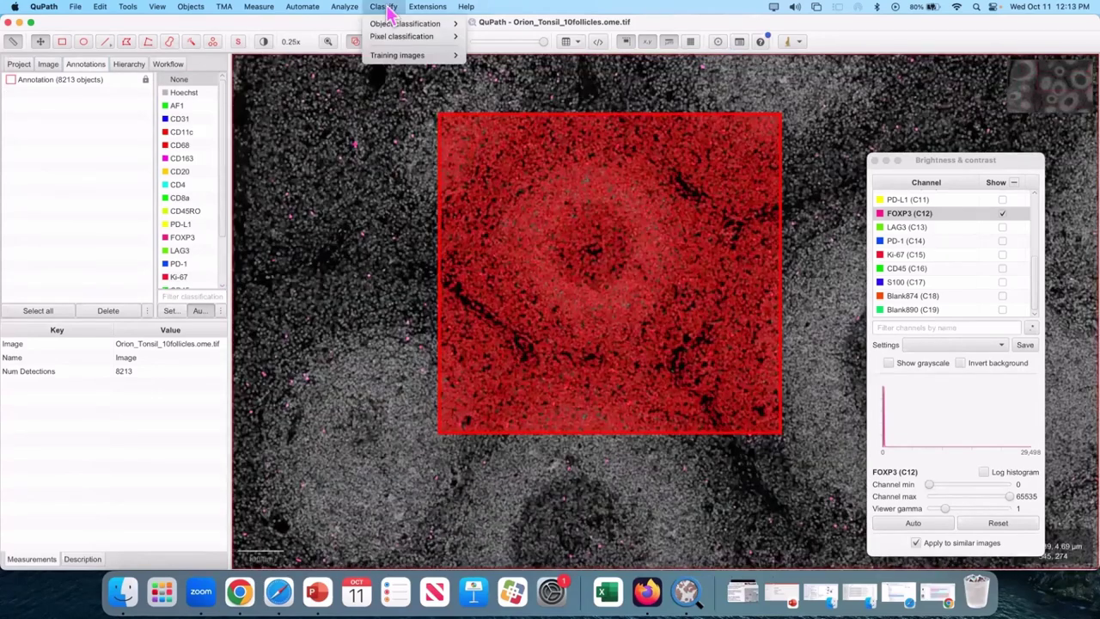
pyautogui.moveTo(408, 26)
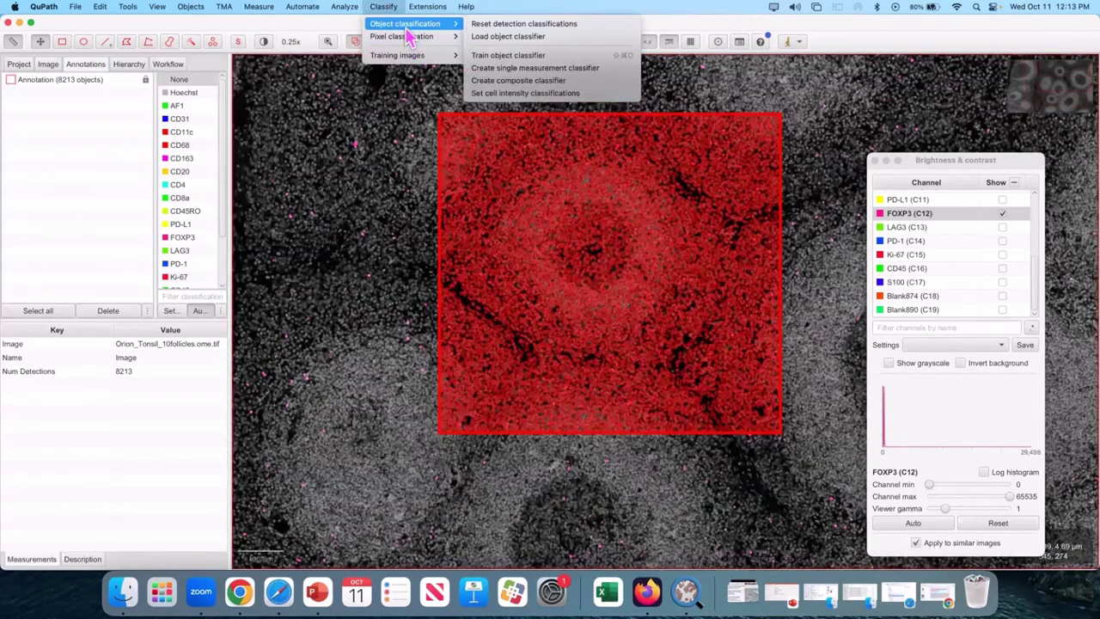
# Add the CD20, CD4 and FOXP3 classifiers, in that order, to a new composite classifier.
pyautogui.click(541, 81)
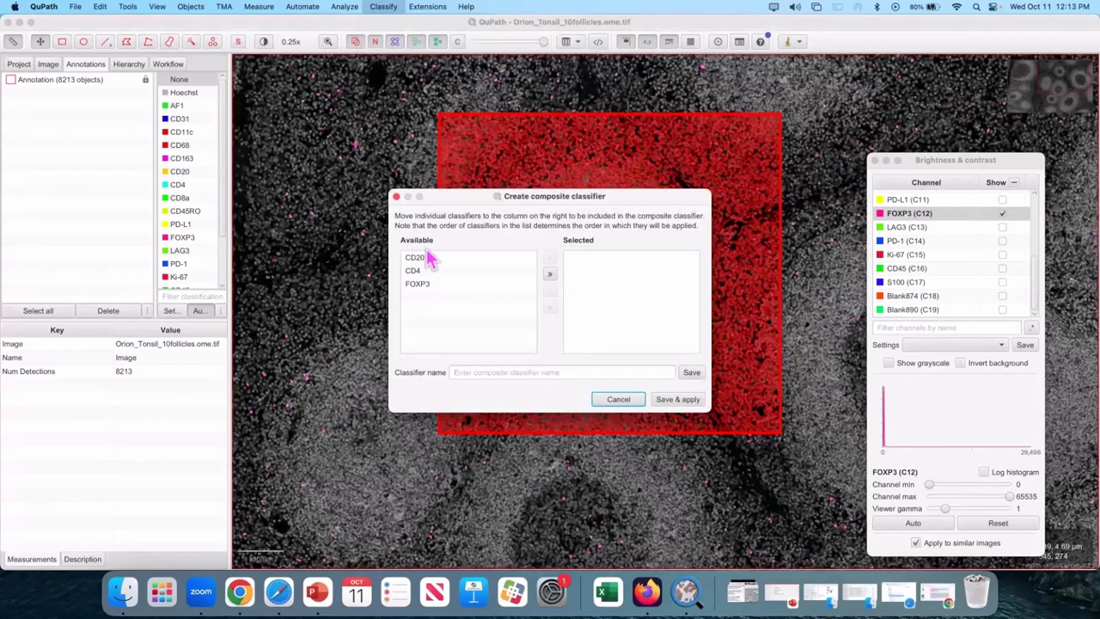
pyautogui.click(430, 259)
pyautogui.click(550, 258)
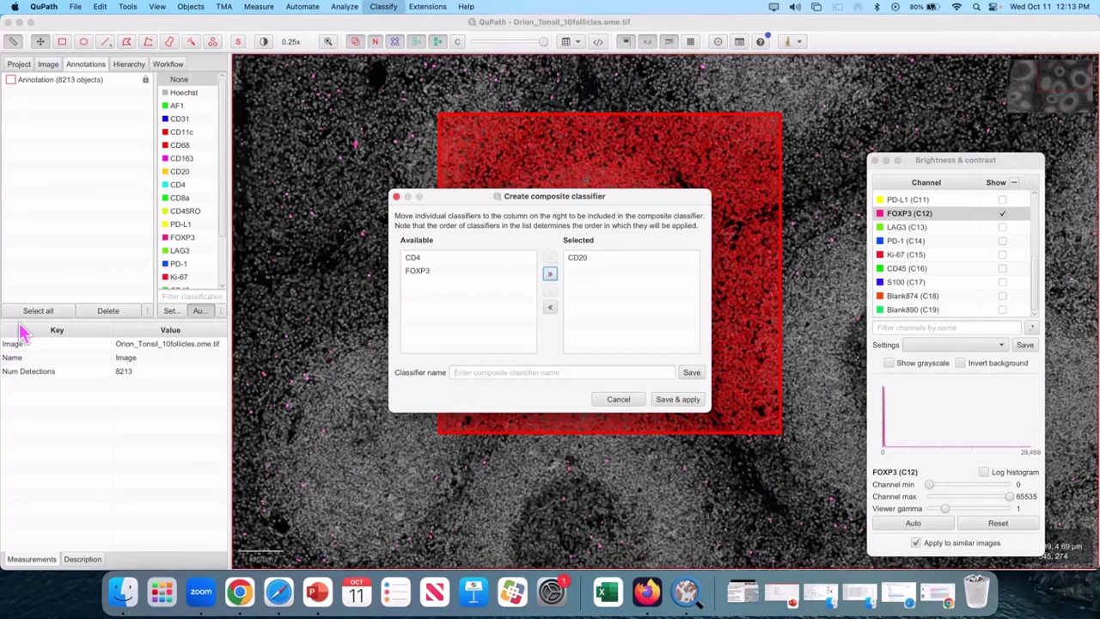
pyautogui.click(457, 258)
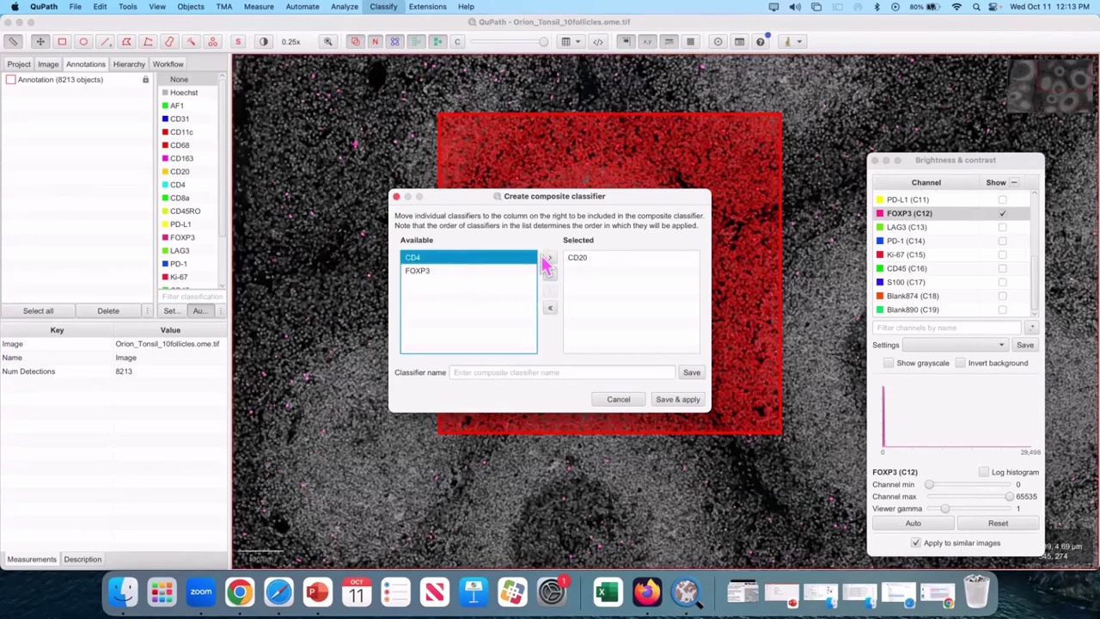
pyautogui.click(550, 265)
pyautogui.click(456, 259)
pyautogui.click(550, 259)
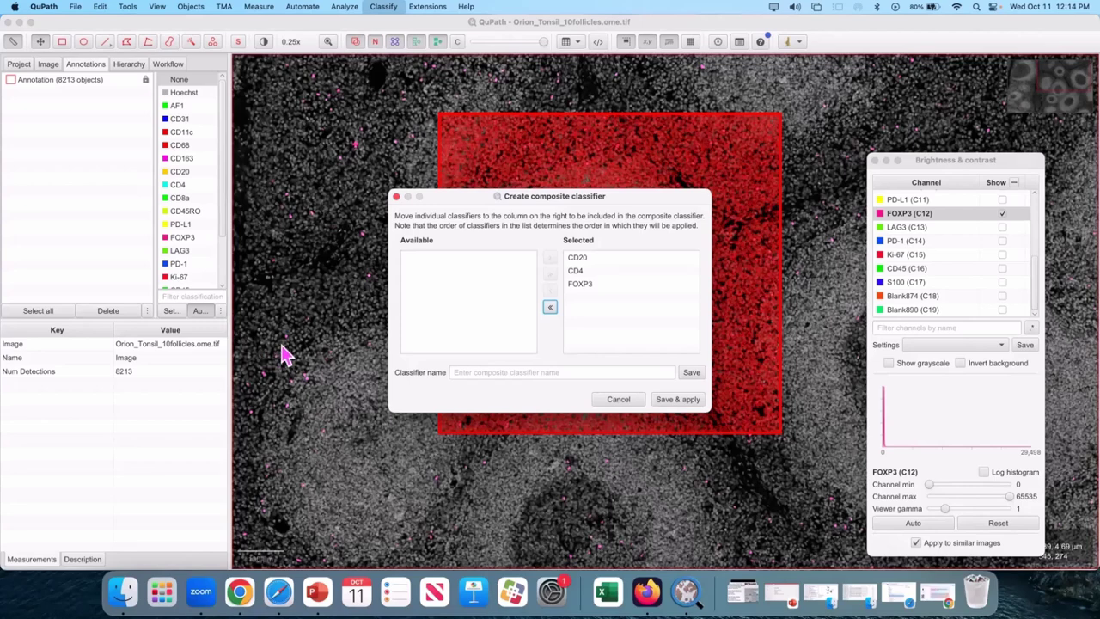
# Name the composite classifier Bcell_Helper_Reg, then save and apply it to the cells.
pyautogui.click(506, 372)
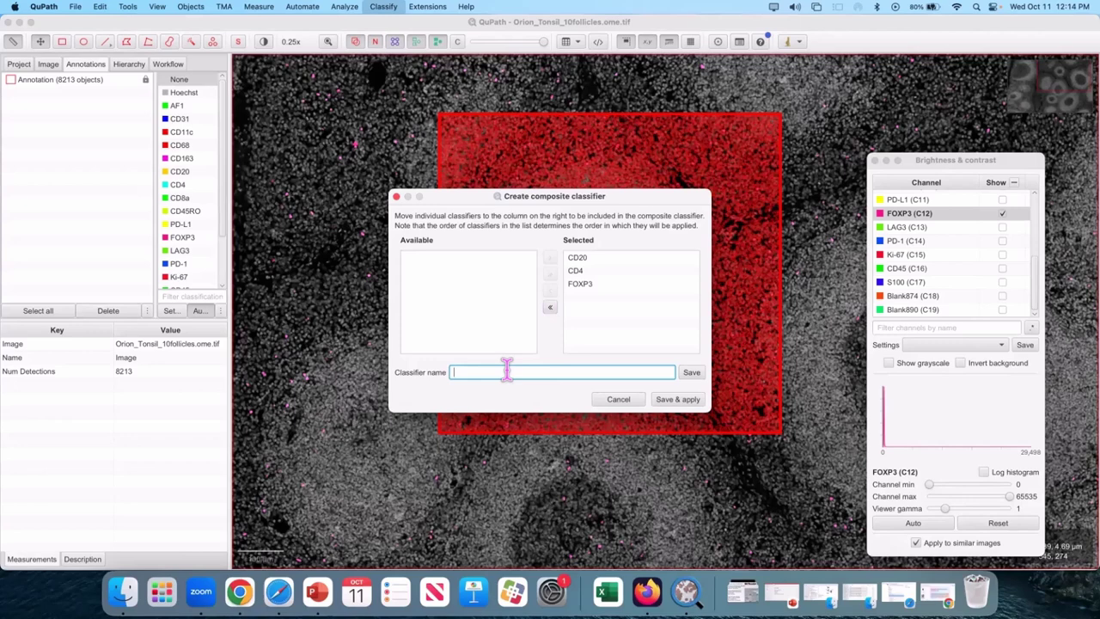
pyautogui.write('Bcell_Helper_Reg')
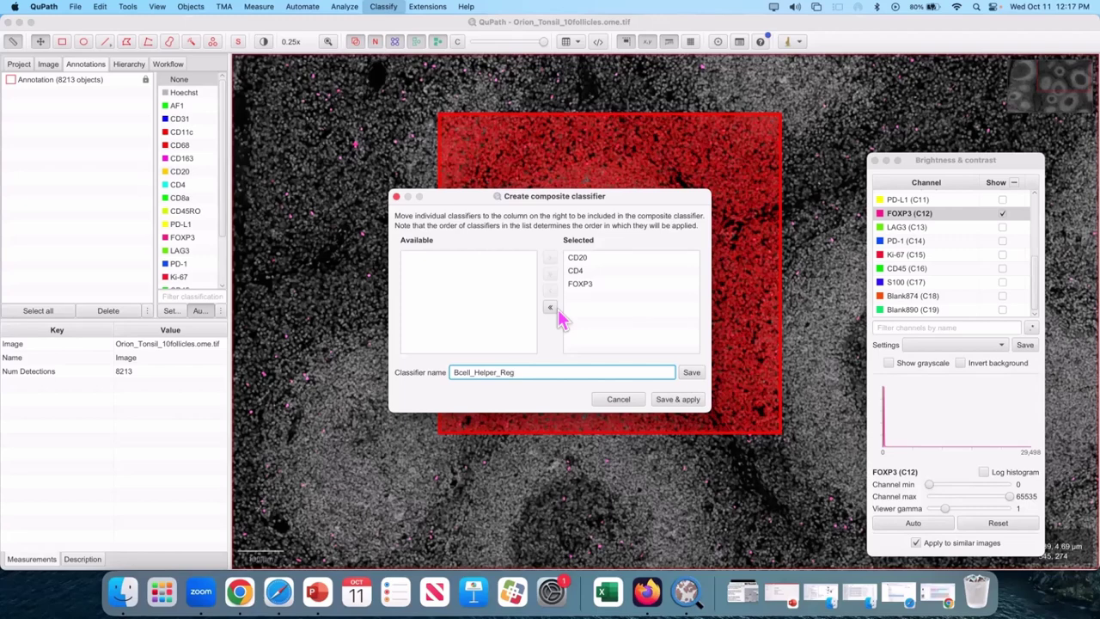
pyautogui.click(677, 399)
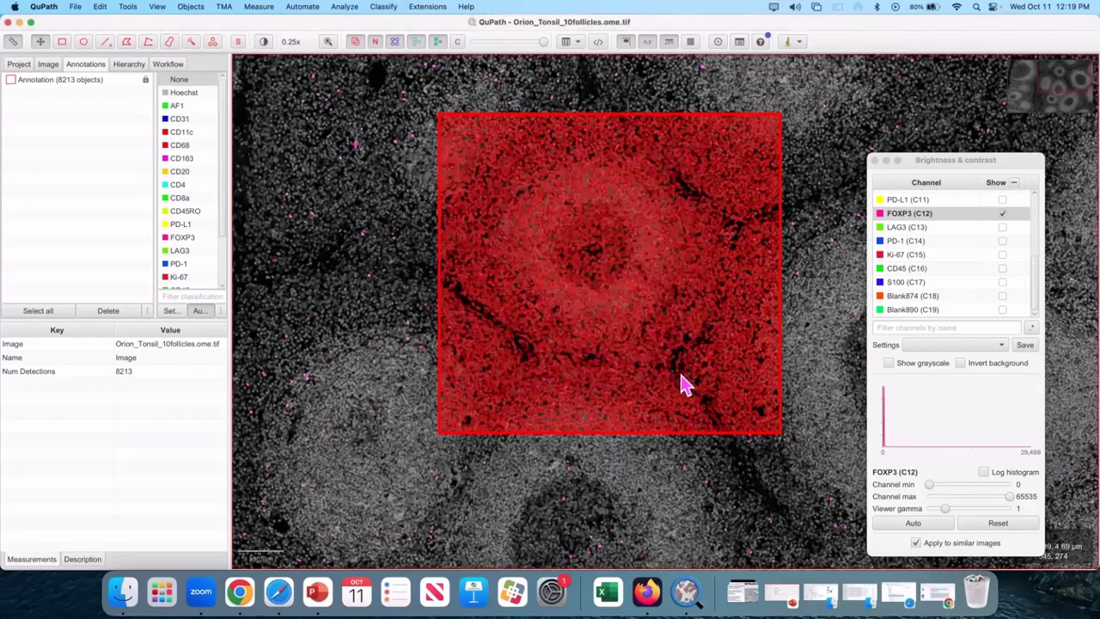
# Select the tonsil annotation and read its counts: 8213 detections, 4016 CD20, 752 CD4.
pyautogui.click(39, 79)
pyautogui.scroll(5, 614, 378)
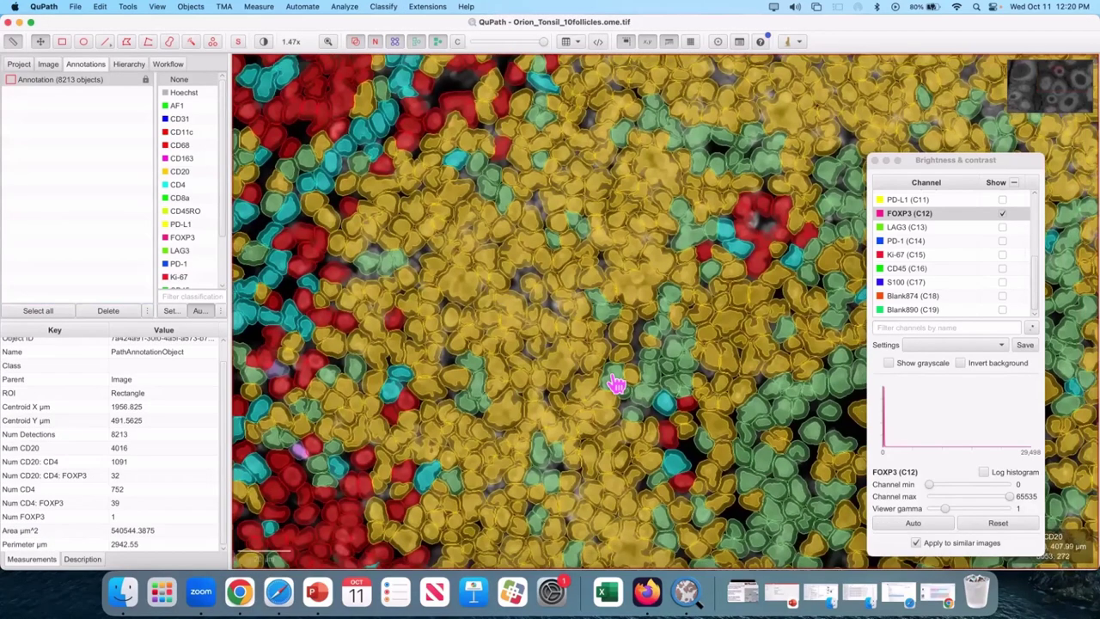
pyautogui.scroll(-3, 610, 372)
pyautogui.moveTo(609, 372); pyautogui.dragTo(474, 258)
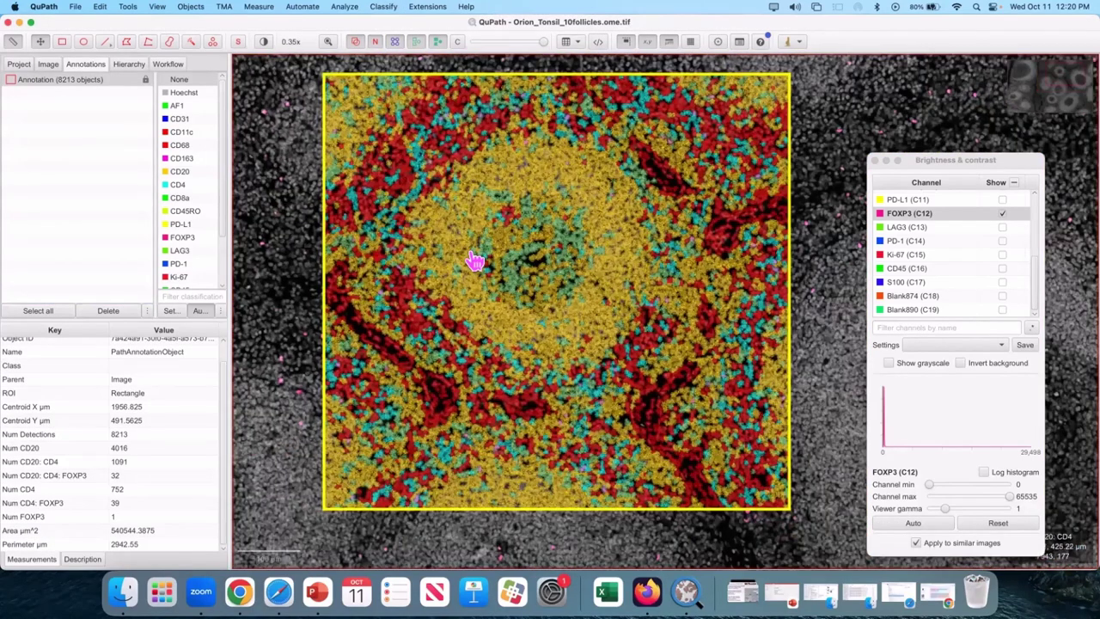
pyautogui.click(134, 434)
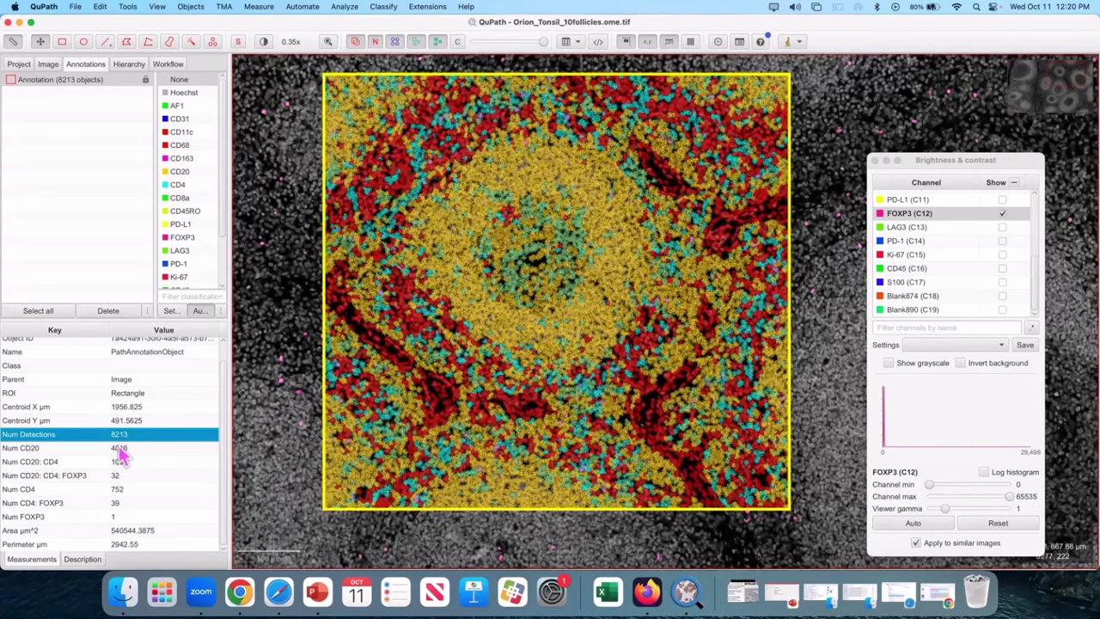
pyautogui.click(154, 451)
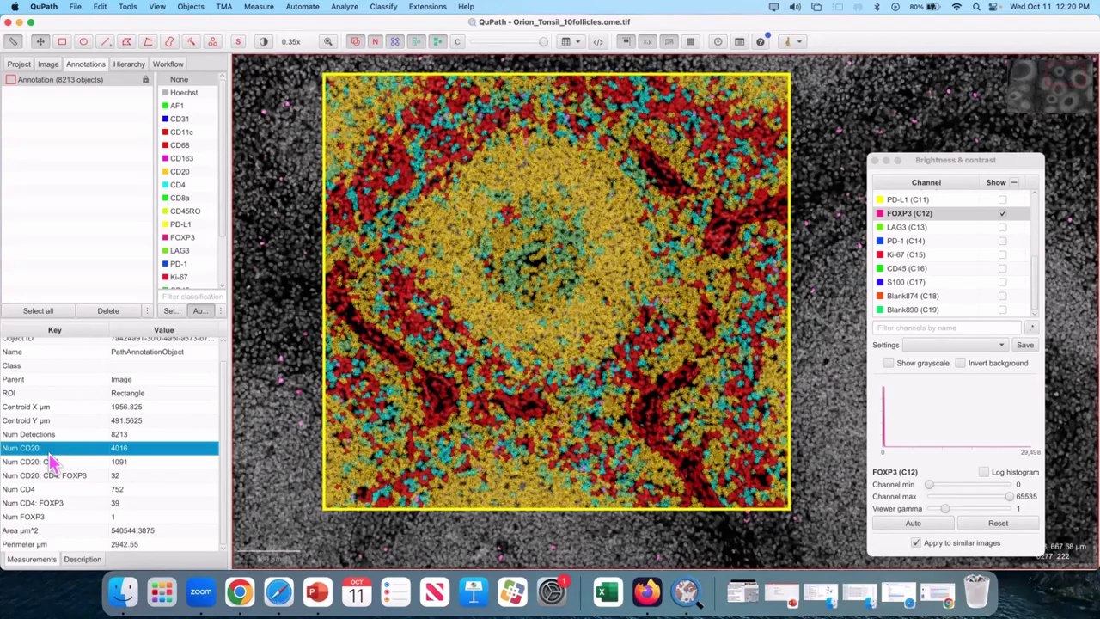
pyautogui.click(65, 504)
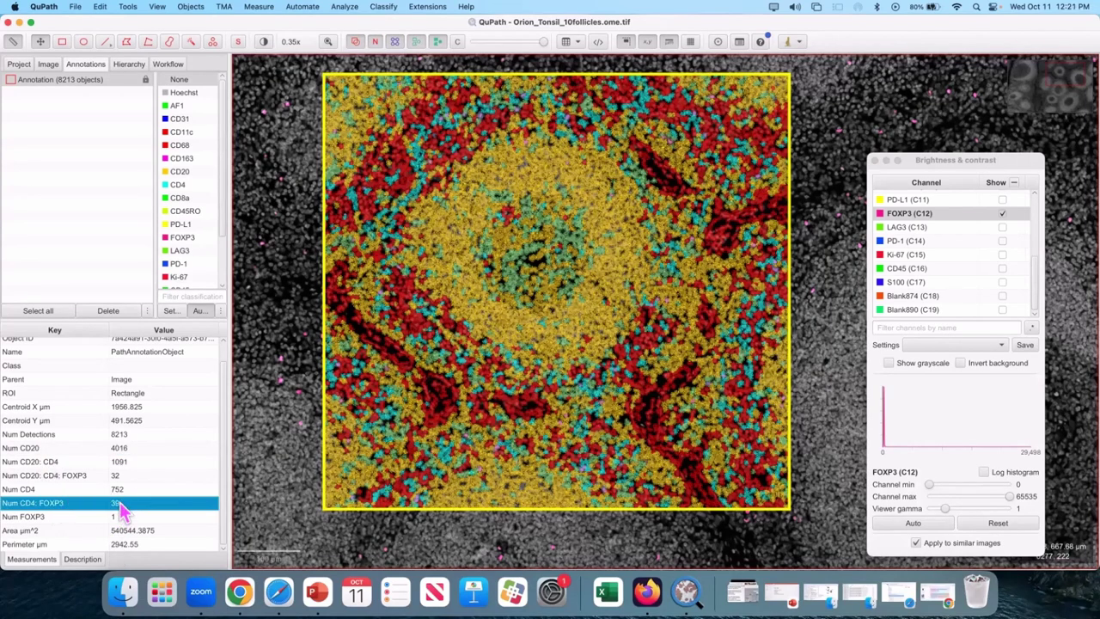
pyautogui.click(110, 494)
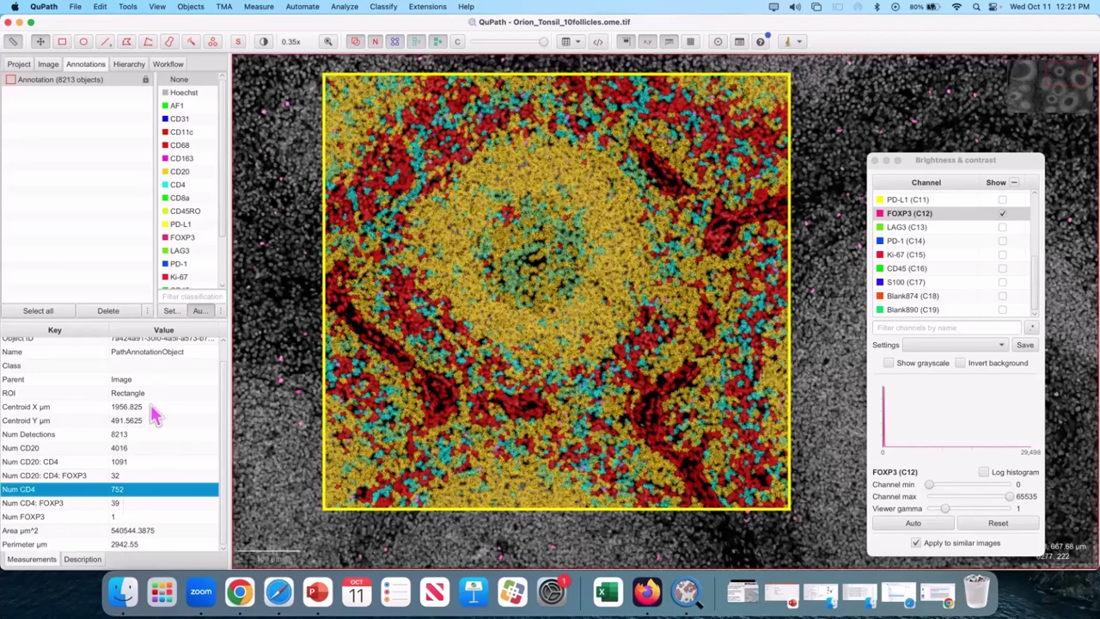
pyautogui.click(135, 504)
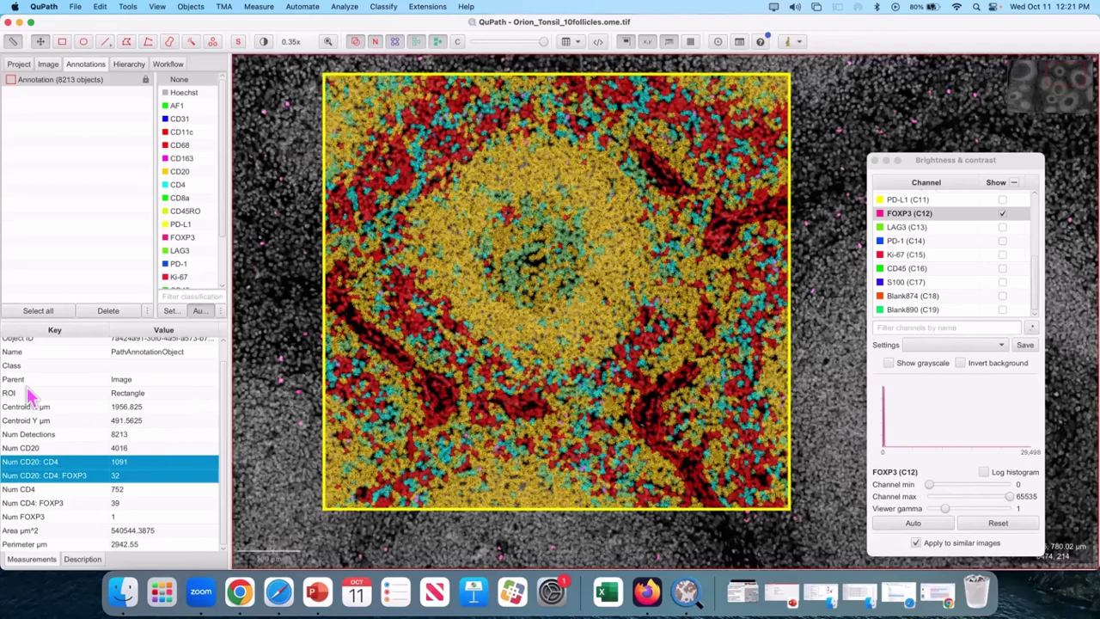
pyautogui.click(135, 467)
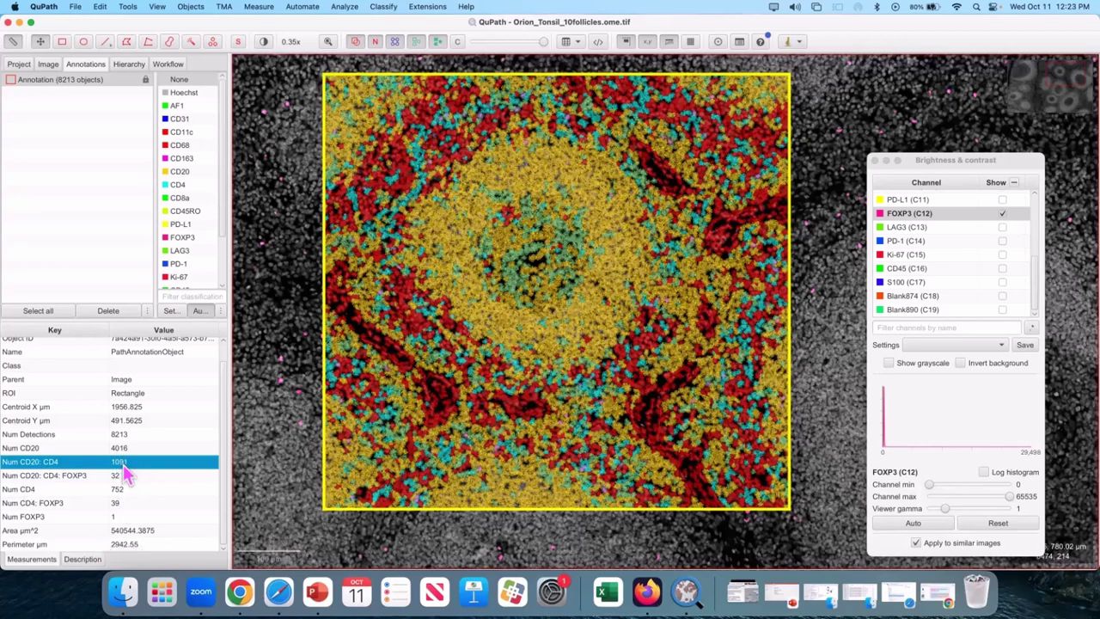
pyautogui.click(124, 435)
pyautogui.click(124, 448)
pyautogui.click(127, 462)
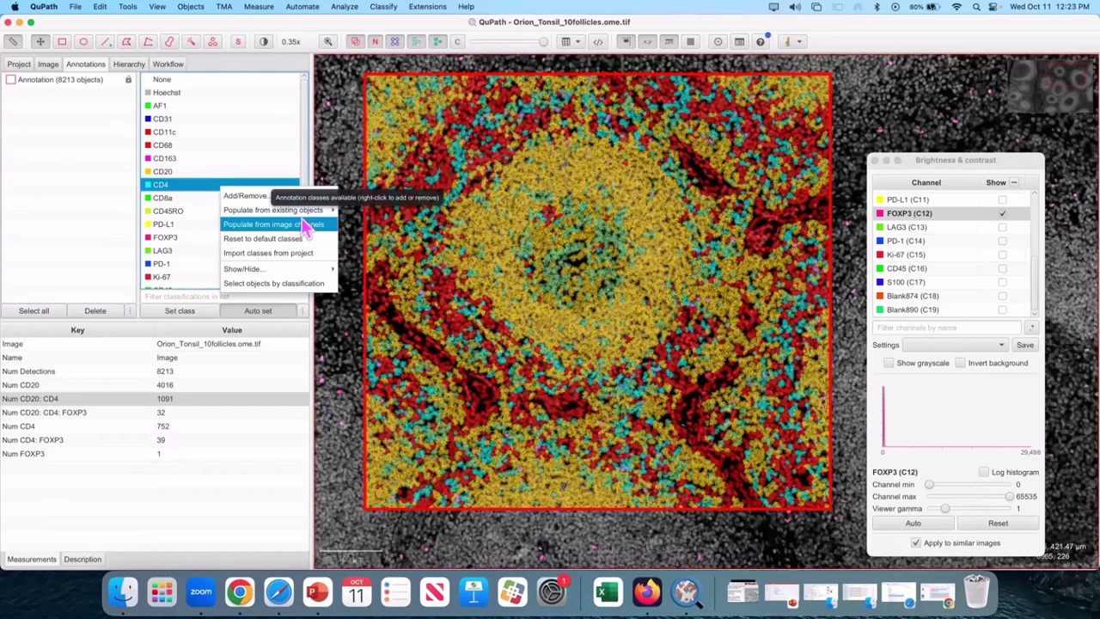
# Populate the class list from all classes on existing objects, replacing the old classes.
pyautogui.moveTo(297, 211)
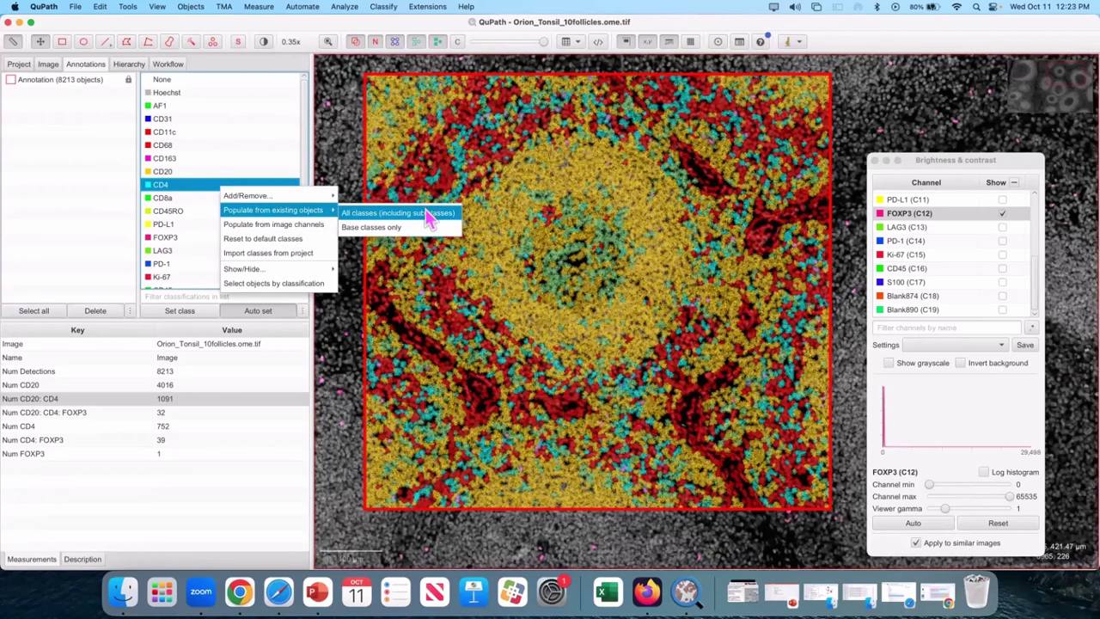
pyautogui.click(429, 213)
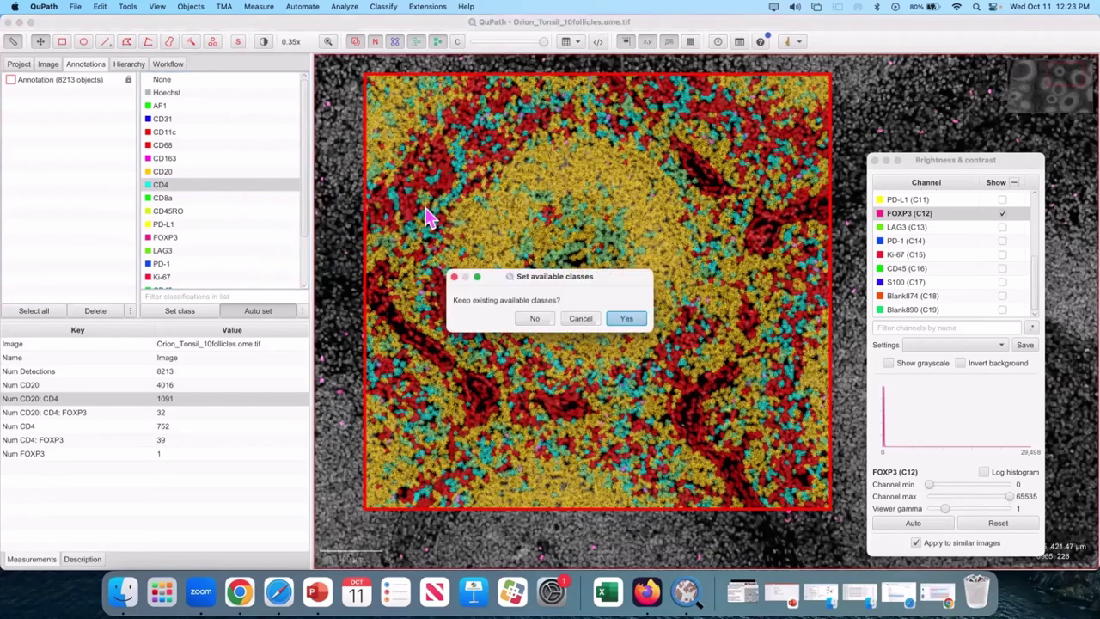
pyautogui.click(534, 319)
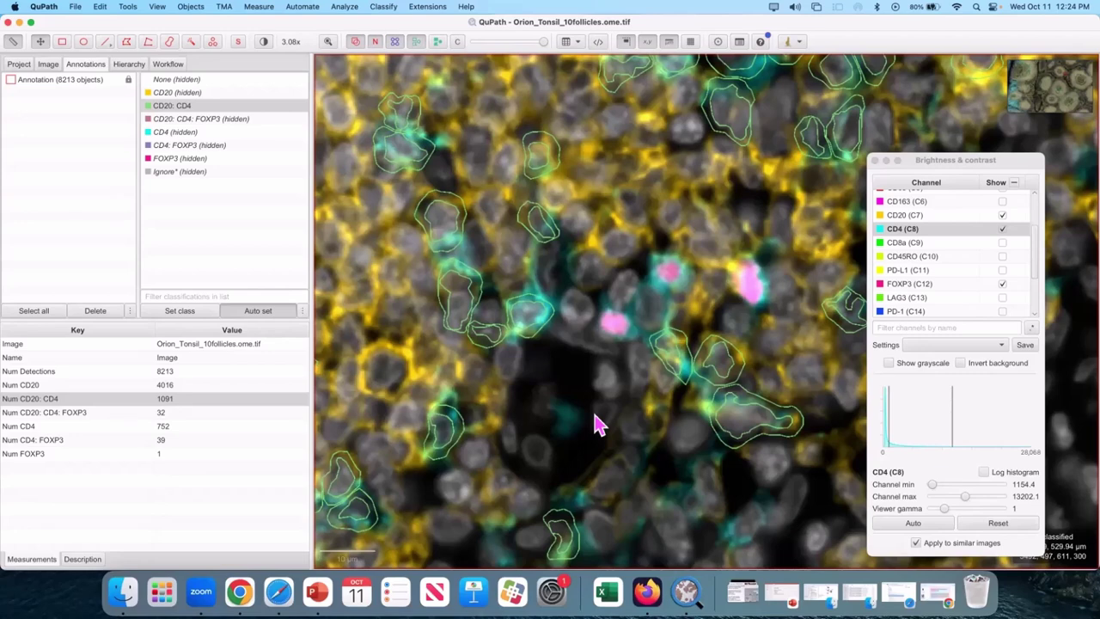
# Start a composite classifier setup, then cancel out of it.
pyautogui.click(383, 6)
pyautogui.moveTo(404, 23)
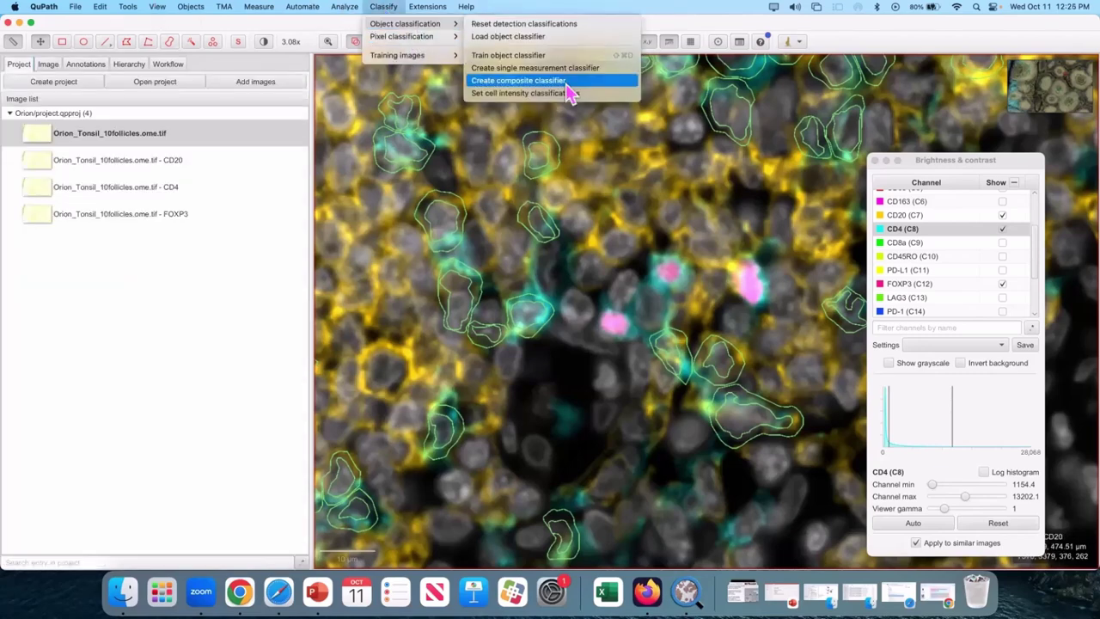
pyautogui.click(563, 80)
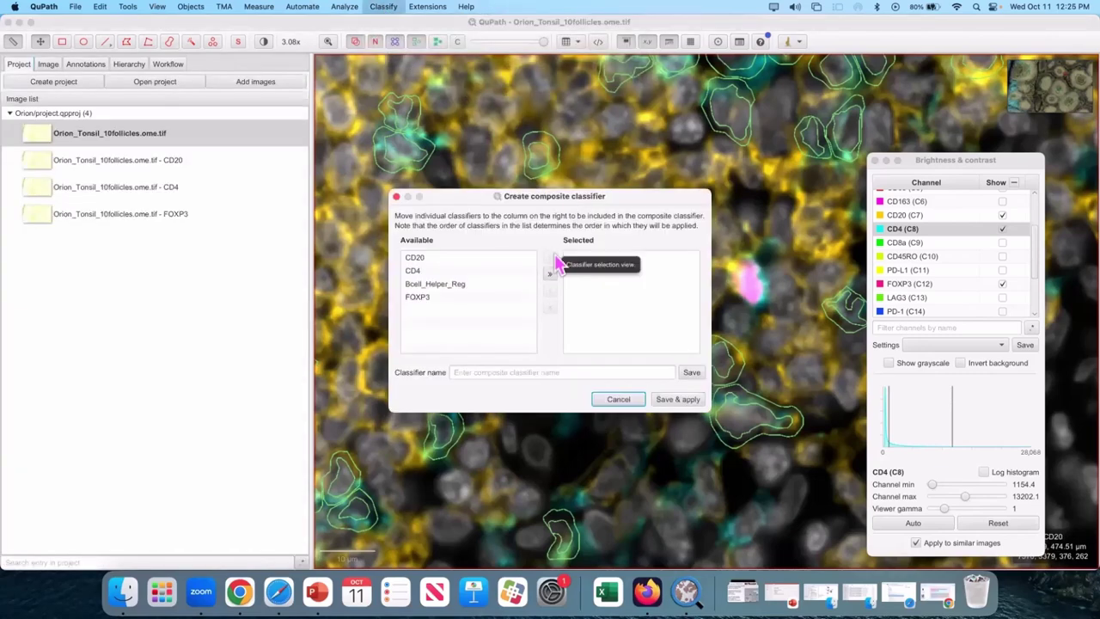
pyautogui.click(396, 196)
# Load the saved CD20 object classifier and apply it to the detections.
pyautogui.click(384, 6)
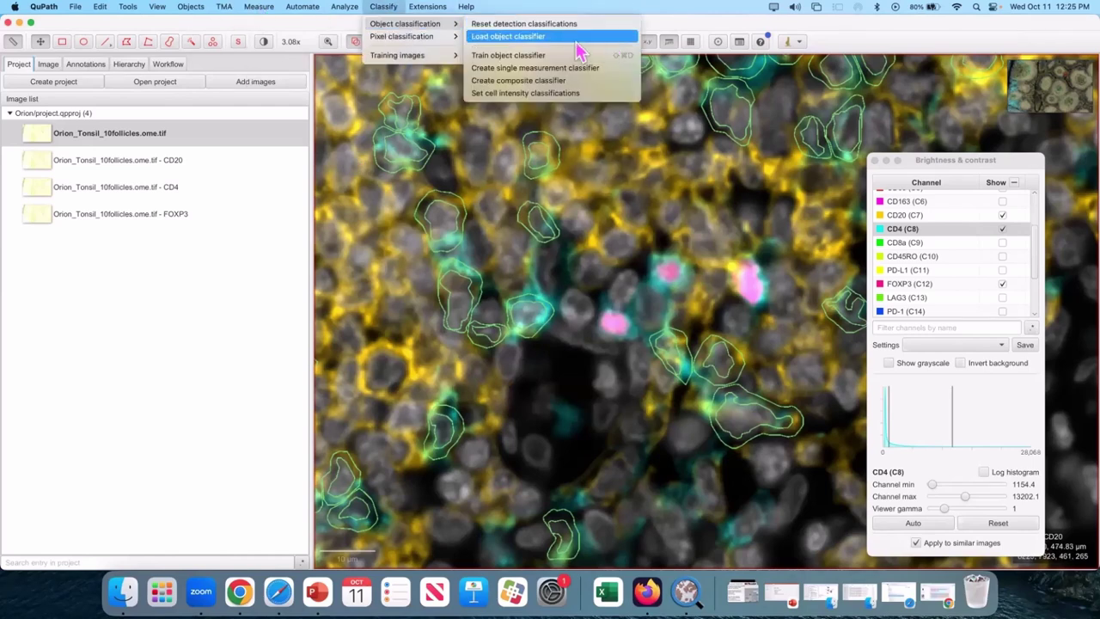
pyautogui.click(528, 283)
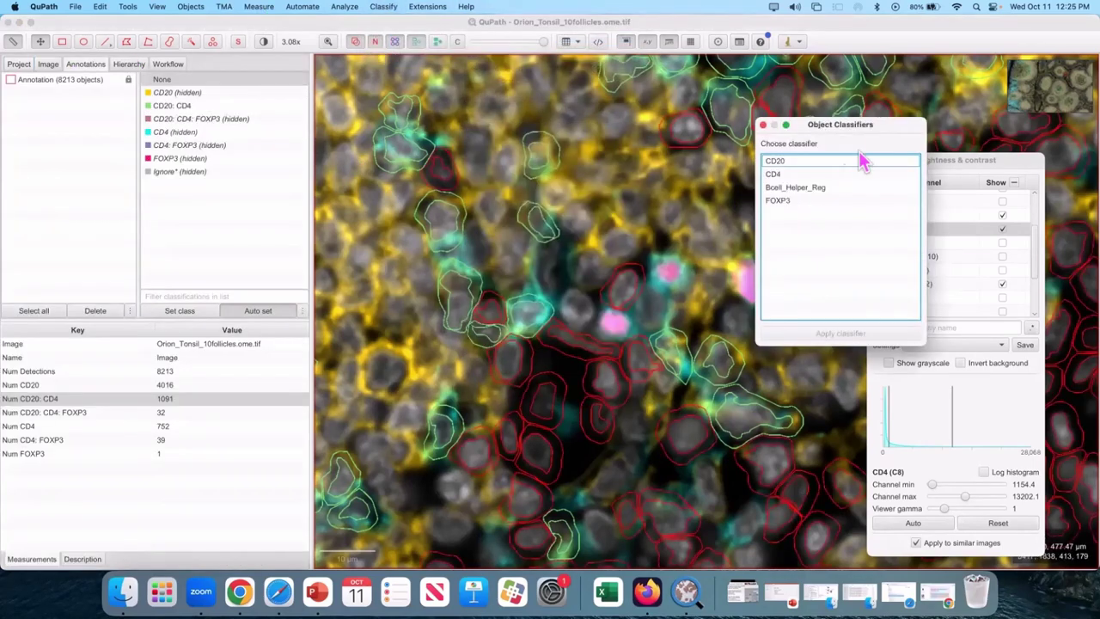
pyautogui.click(838, 161)
pyautogui.click(835, 334)
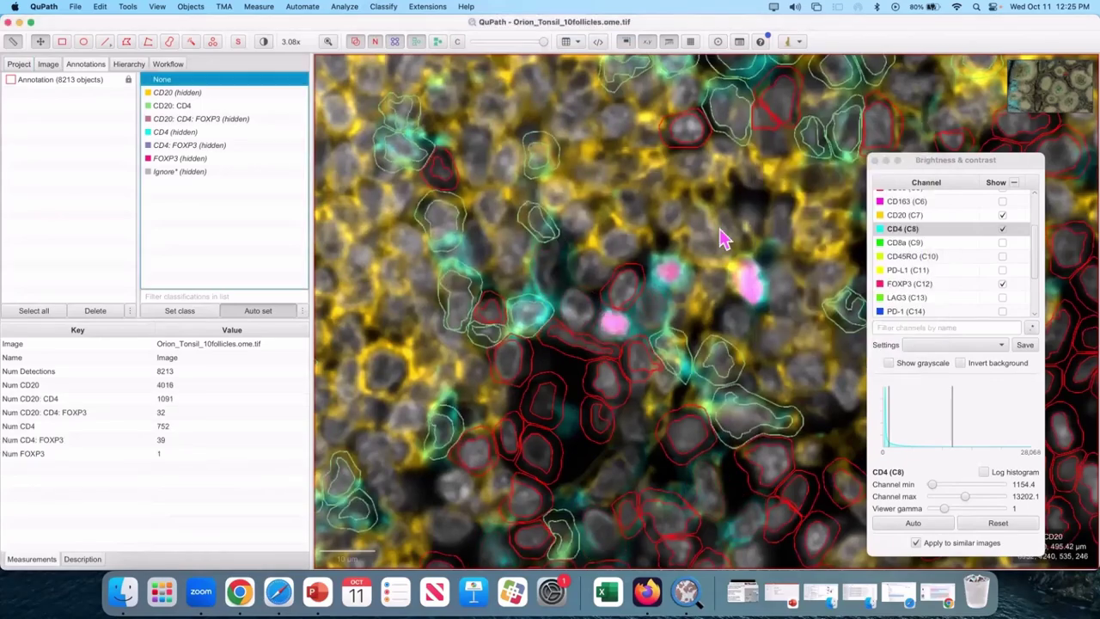
pyautogui.scroll(-5, 719, 304)
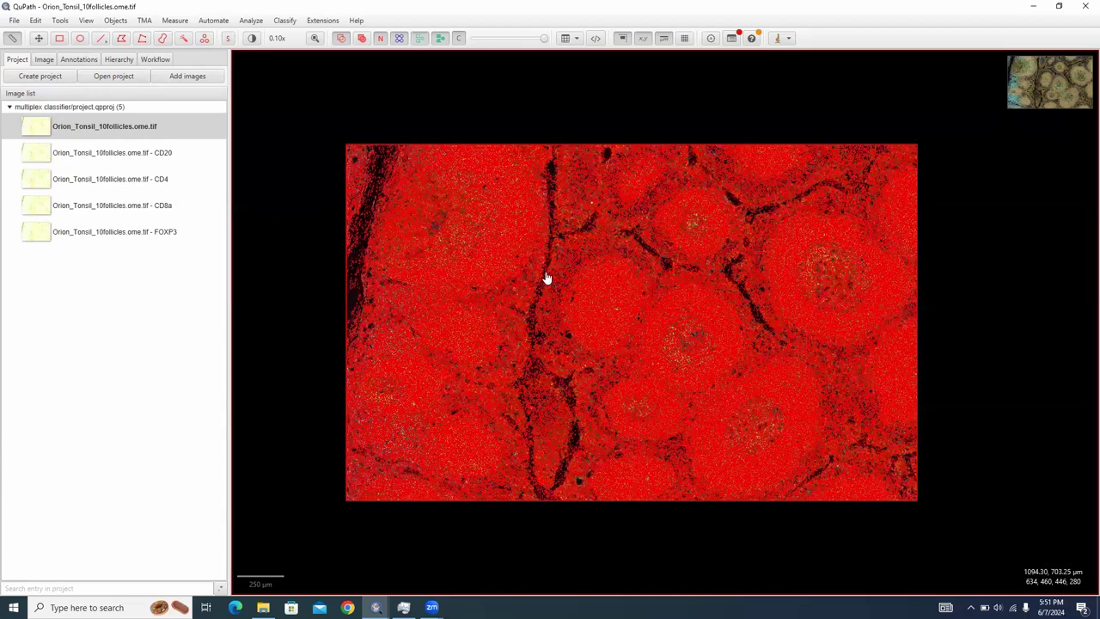
# Toggle detections on and off to compare red unclassified cells with the stains, ending with detections shown.
pyautogui.scroll(10, 546, 277)
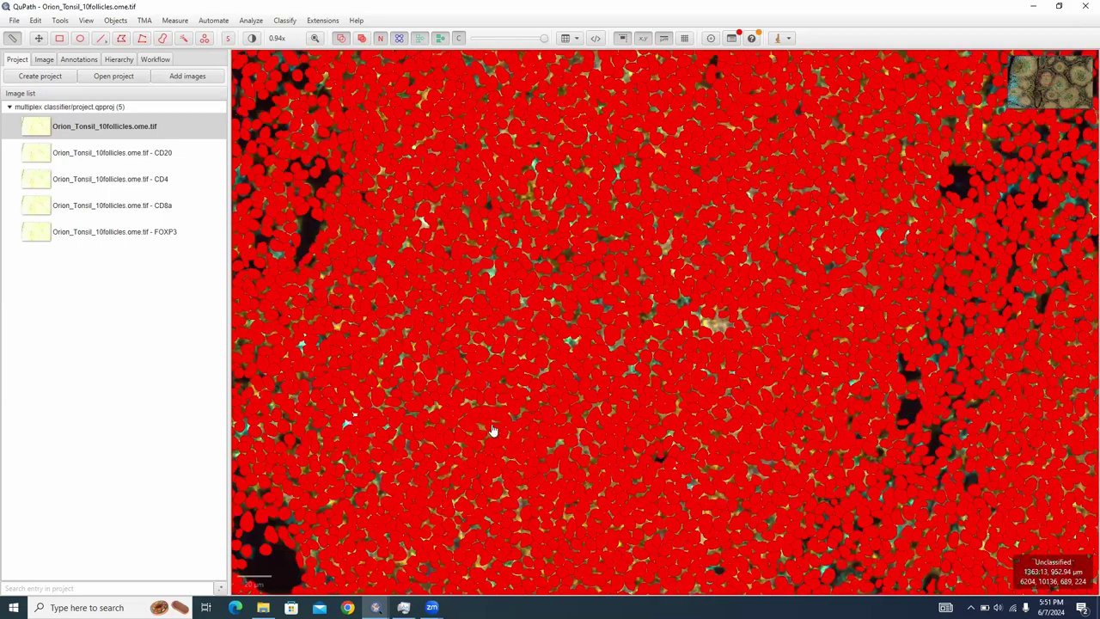
pyautogui.press('d')
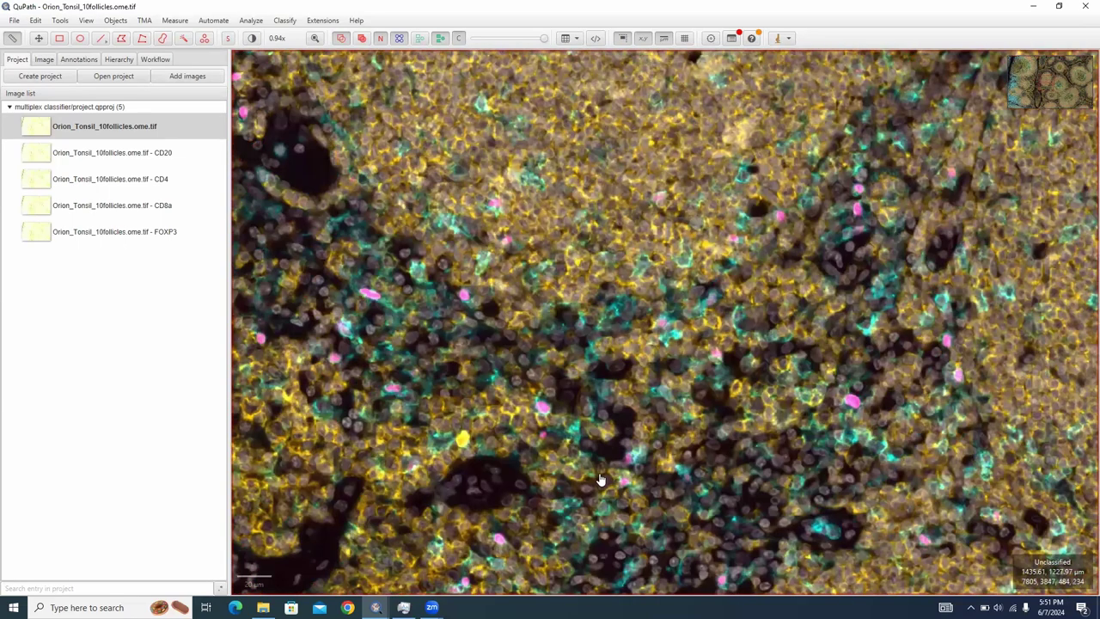
pyautogui.press('d')
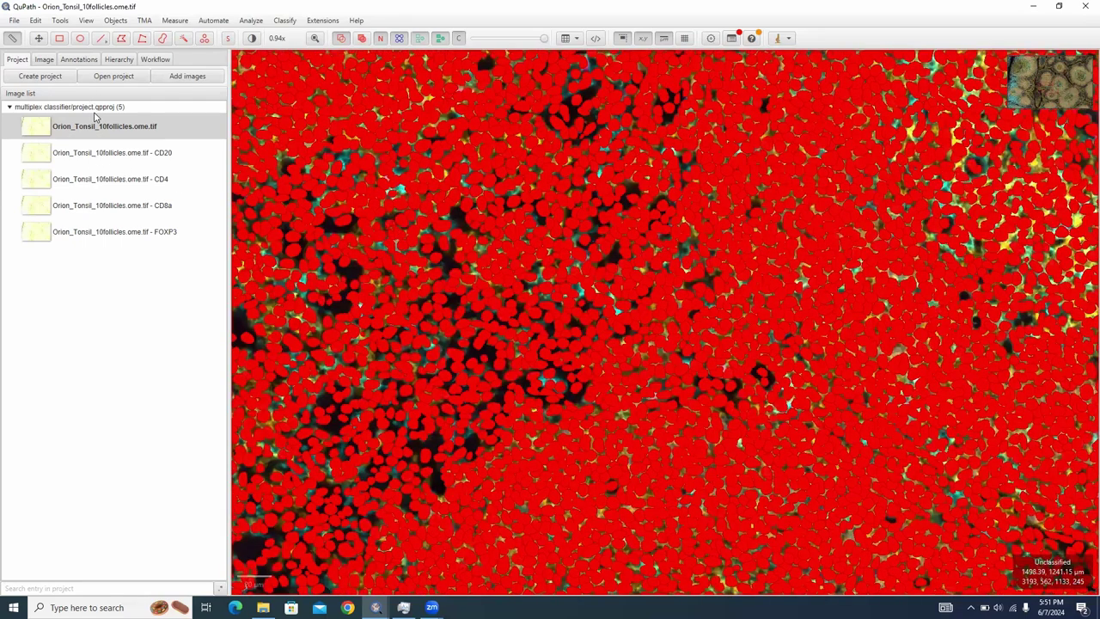
pyautogui.press('d')
pyautogui.scroll(3, 497, 244)
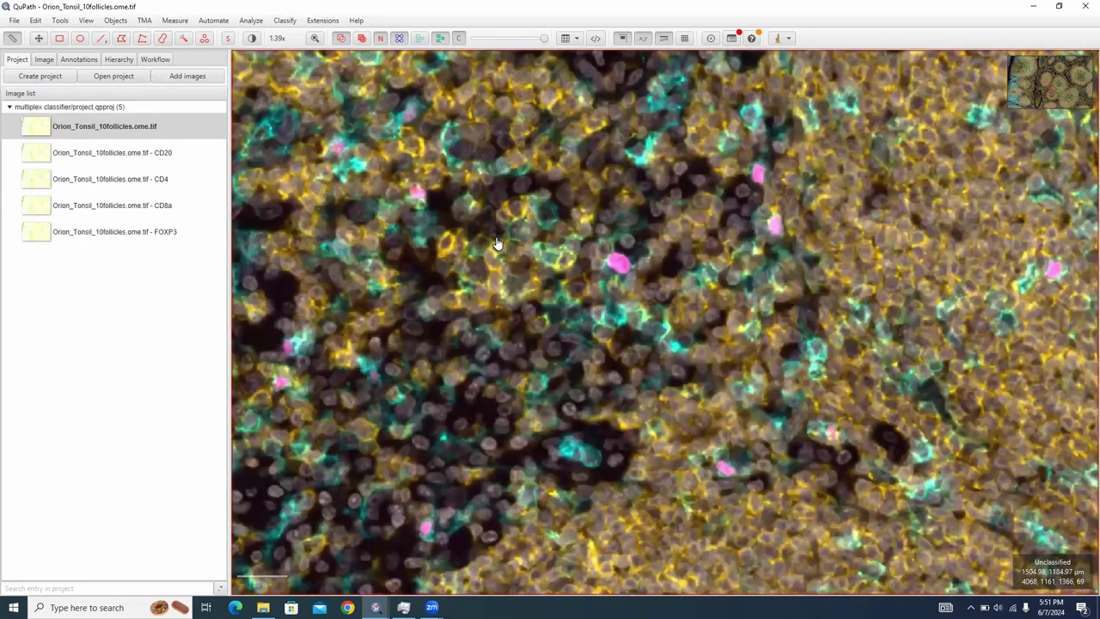
pyautogui.scroll(-10, 516, 472)
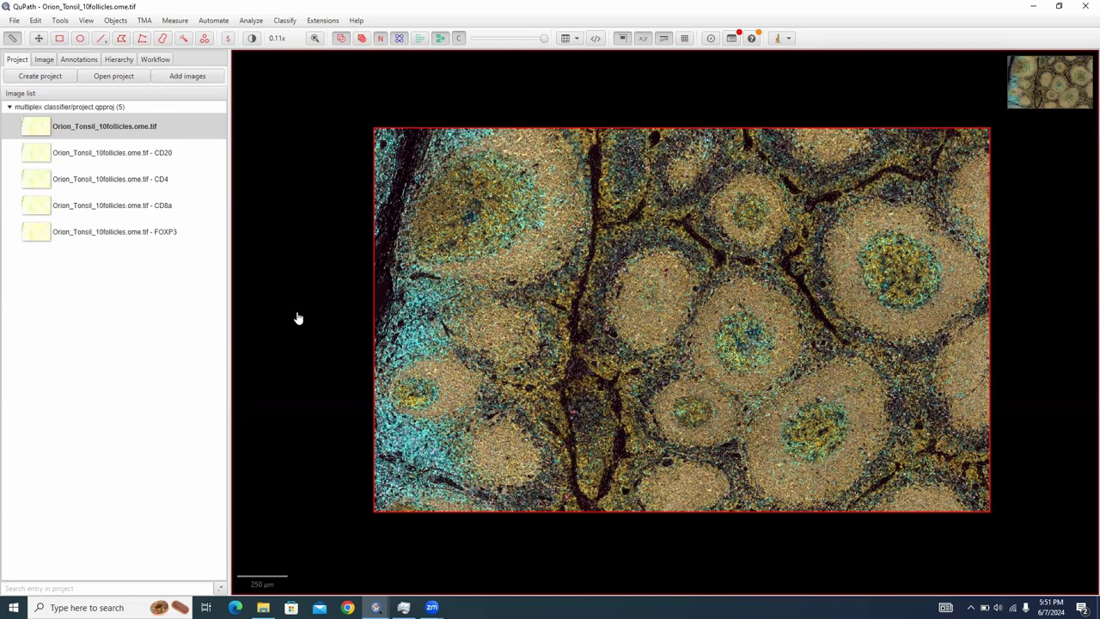
pyautogui.moveTo(312, 281); pyautogui.dragTo(314, 274)
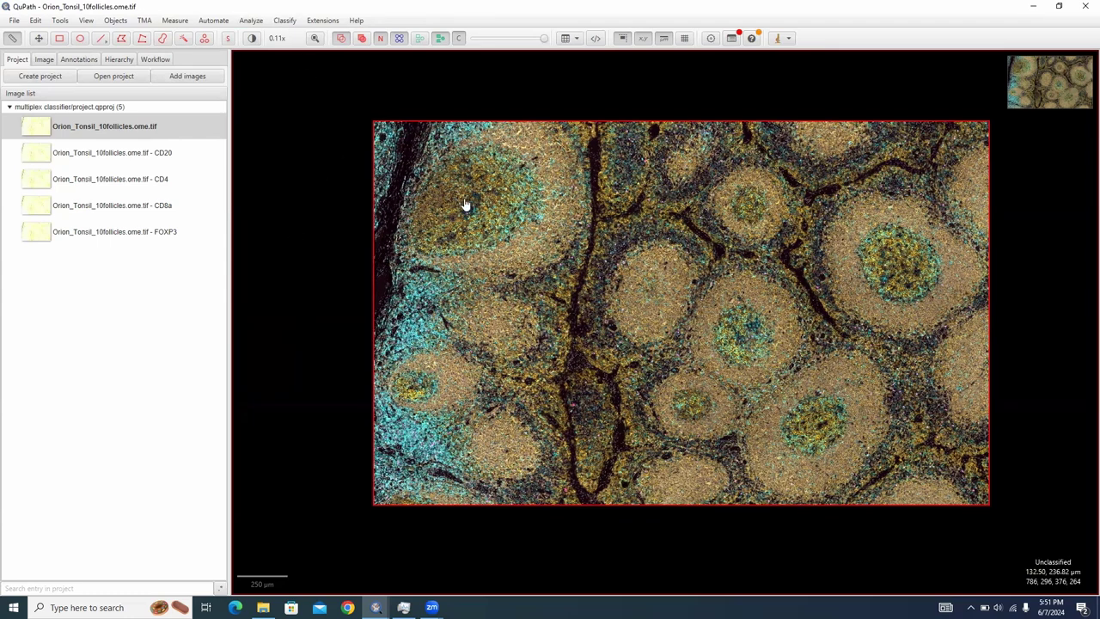
pyautogui.press('1')
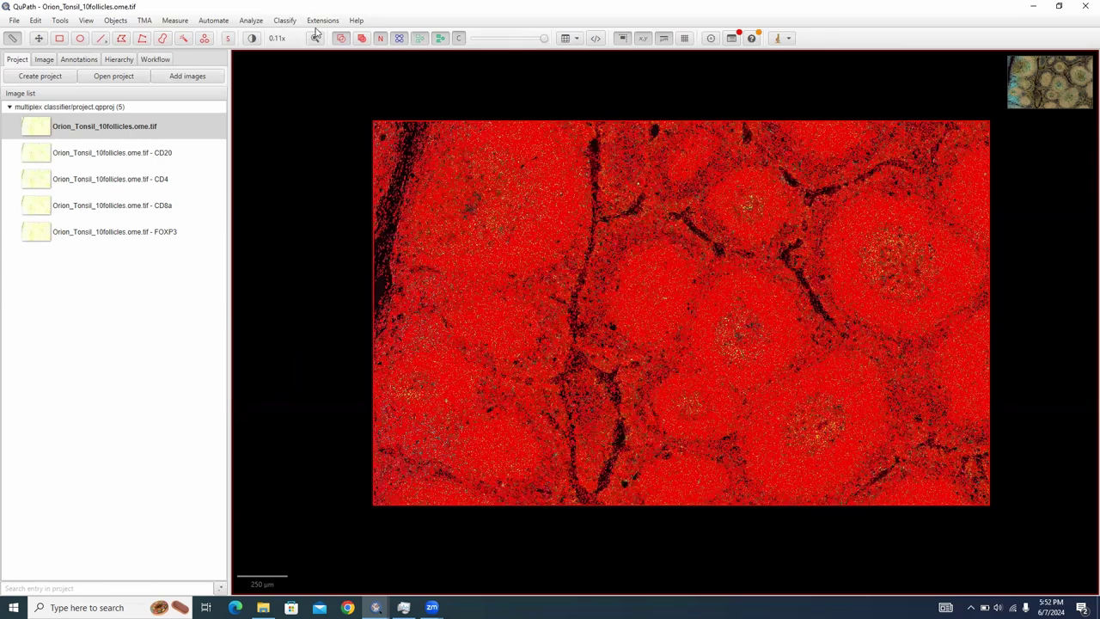
# Load the saved CD20_CD4_FoxP3 classifier and apply it to all detected cells.
pyautogui.click(273, 19)
pyautogui.moveTo(299, 38)
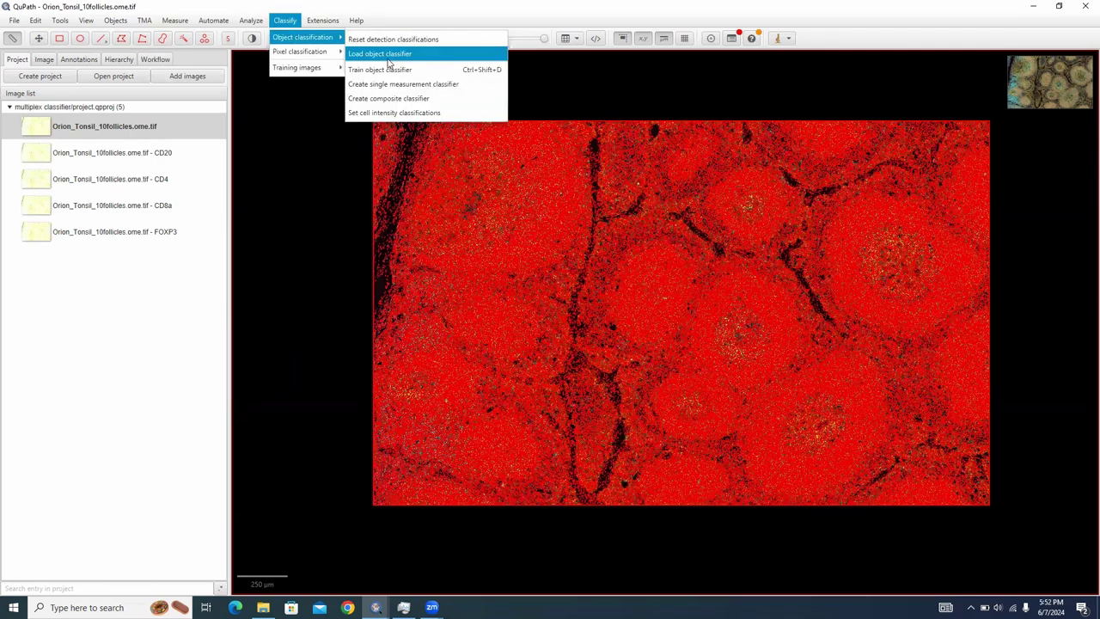
pyautogui.click(392, 54)
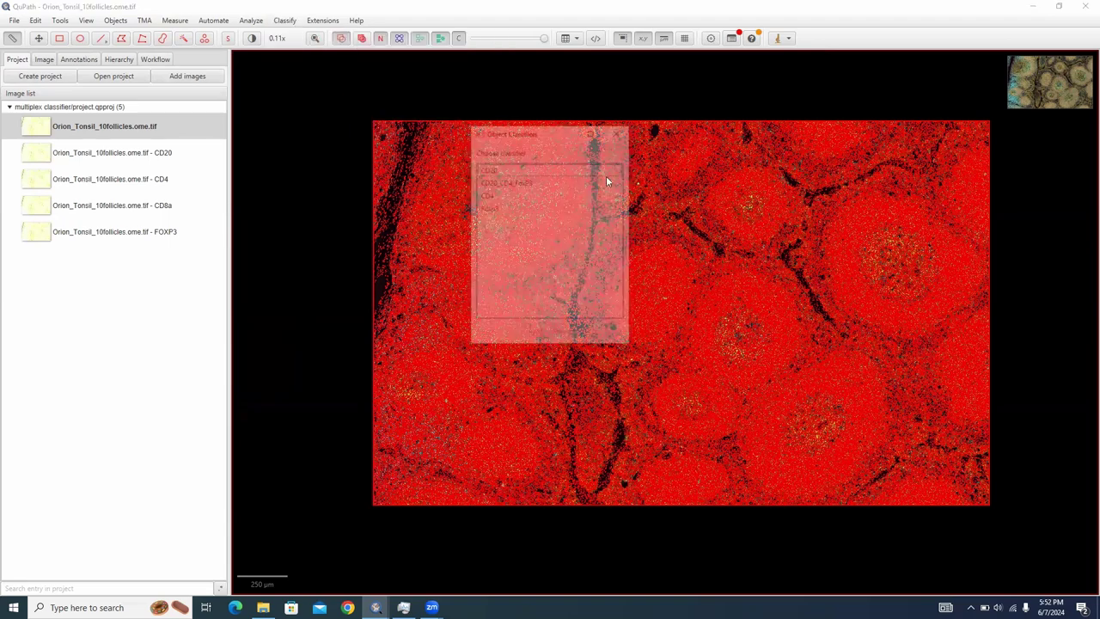
pyautogui.click(508, 184)
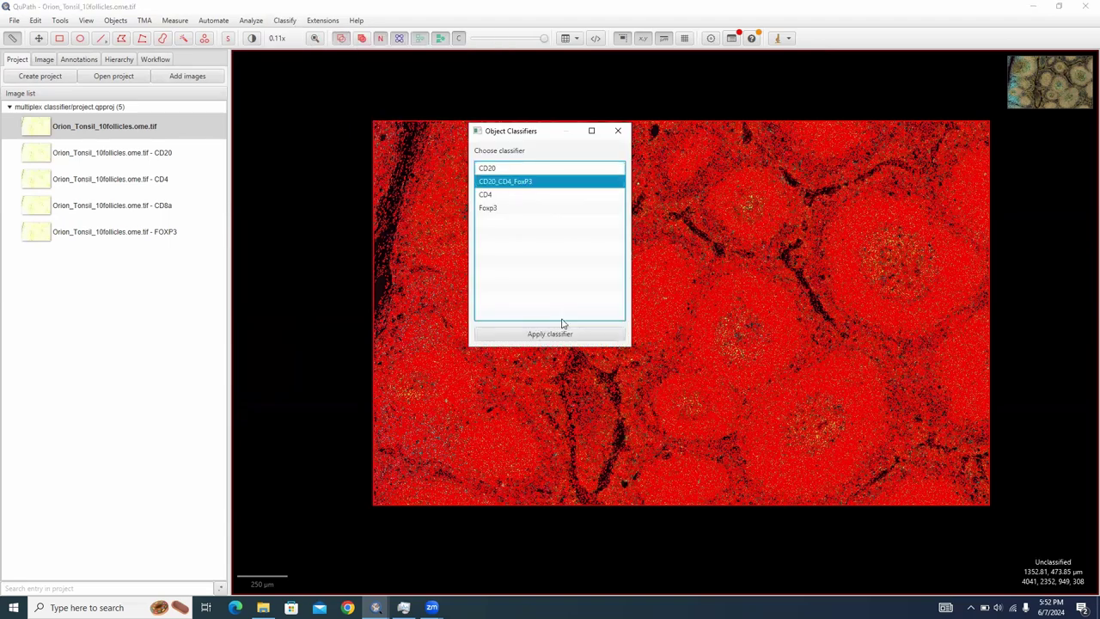
pyautogui.click(564, 336)
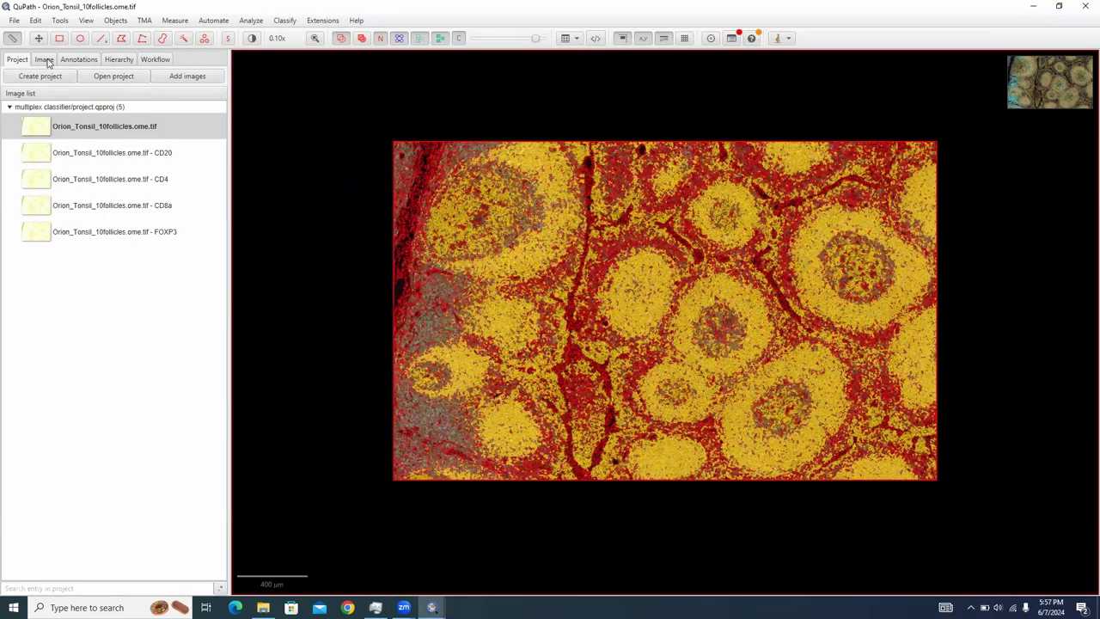
# In the Annotations tab, hide the unclassified None class.
pyautogui.click(79, 60)
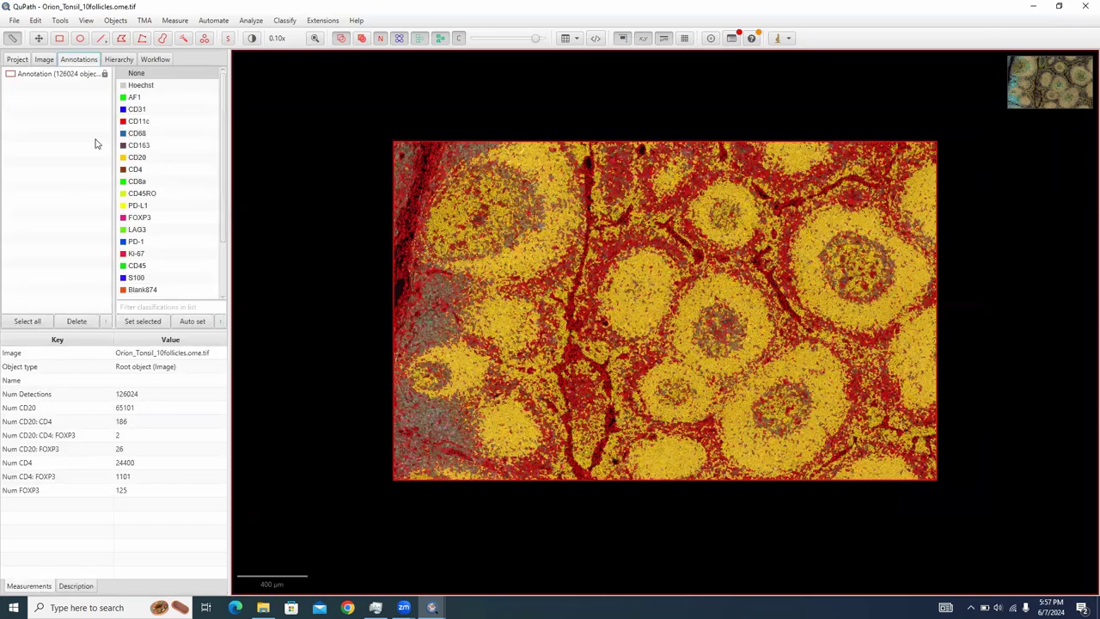
pyautogui.scroll(-2, 516, 282)
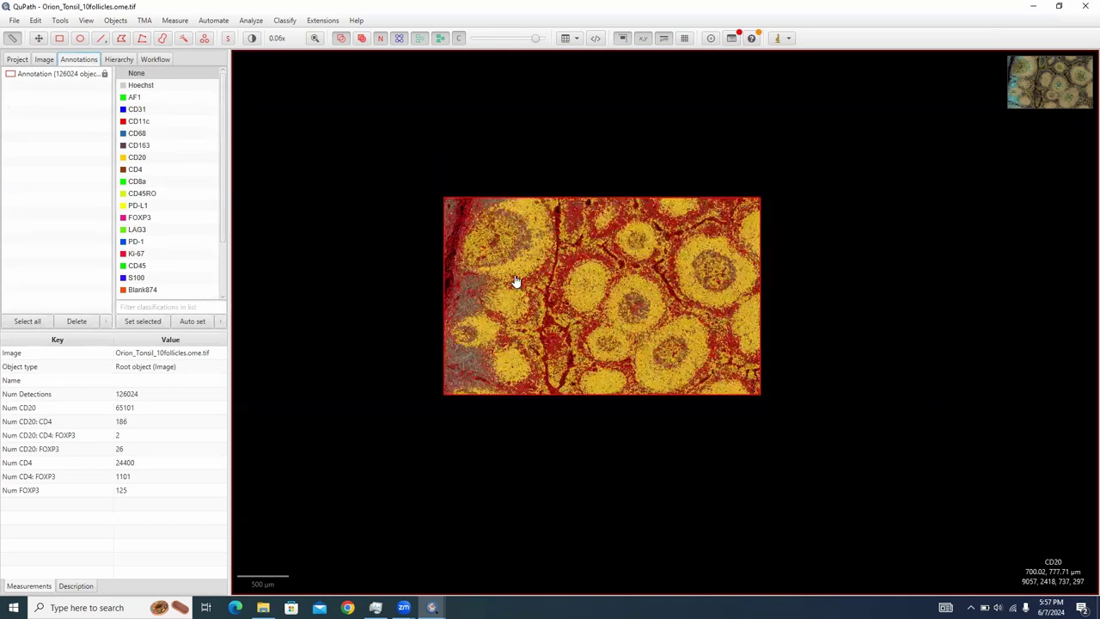
pyautogui.scroll(3, 516, 282)
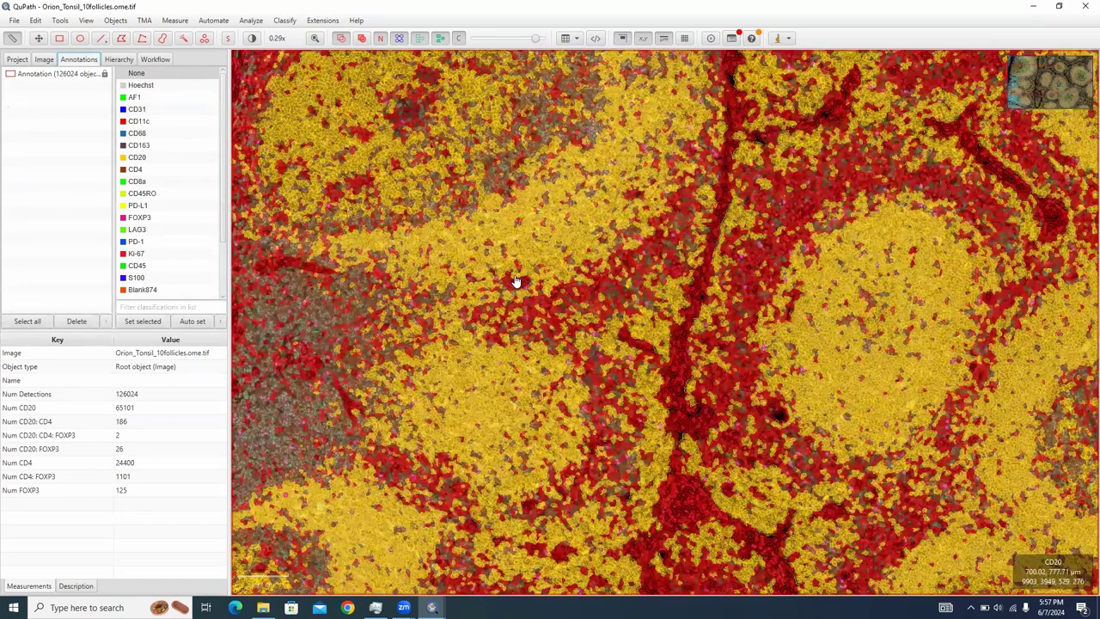
pyautogui.click(166, 75)
pyautogui.press('space')
pyautogui.scroll(1, 649, 318)
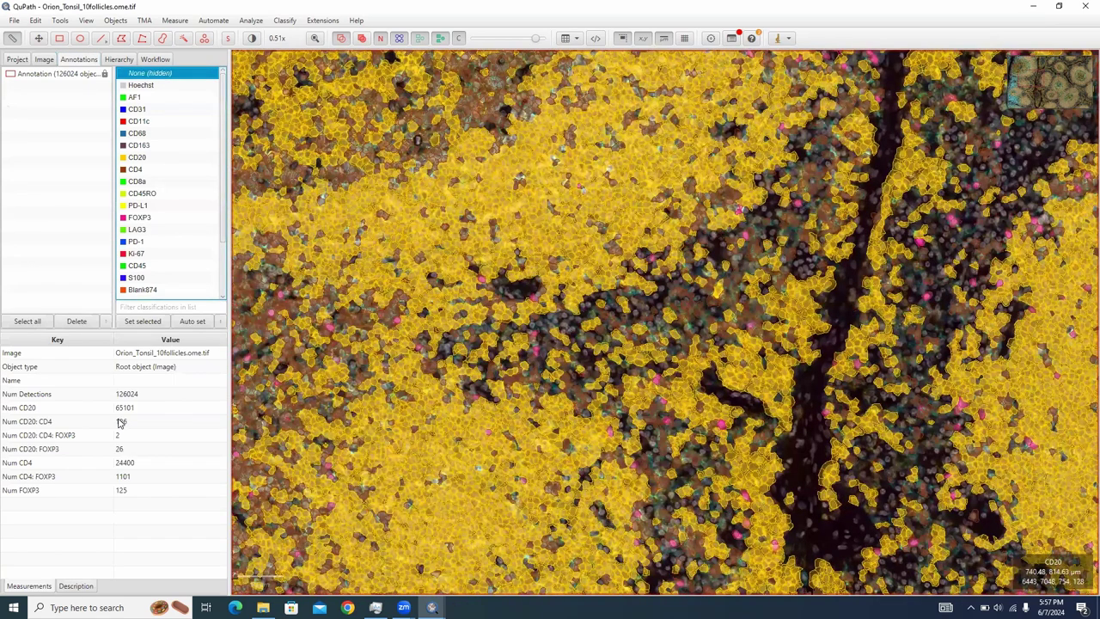
# Review the measurement counts: 65101 CD20, 186 CD20: CD4 and other combinations.
pyautogui.click(124, 558)
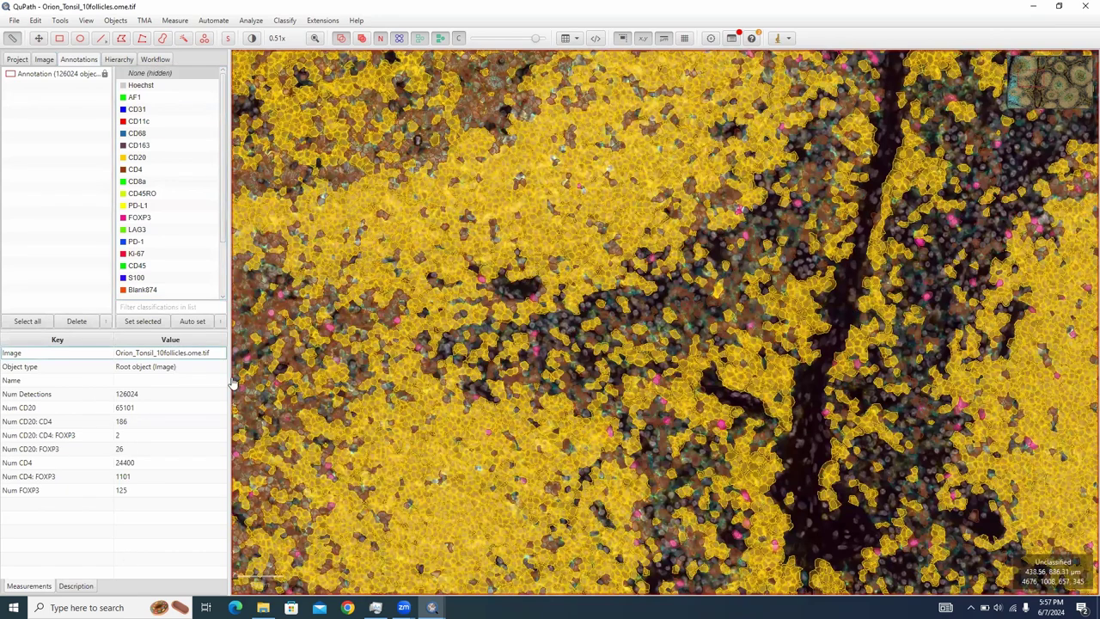
pyautogui.click(140, 409)
pyautogui.click(138, 422)
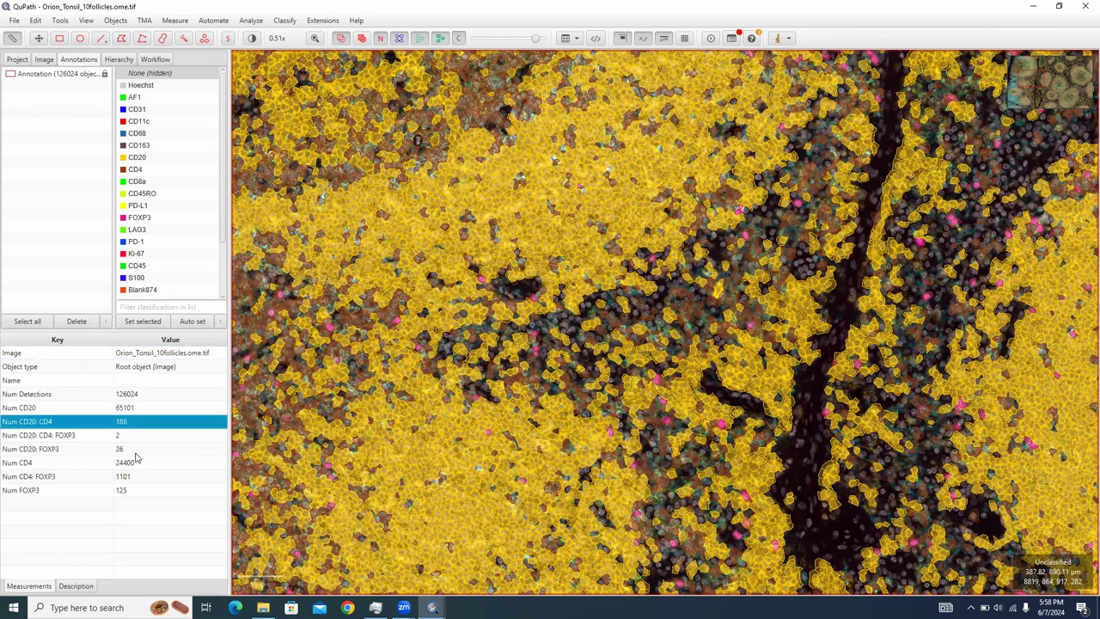
pyautogui.keyDown('shift'); pyautogui.click(135, 450); pyautogui.keyUp('shift')
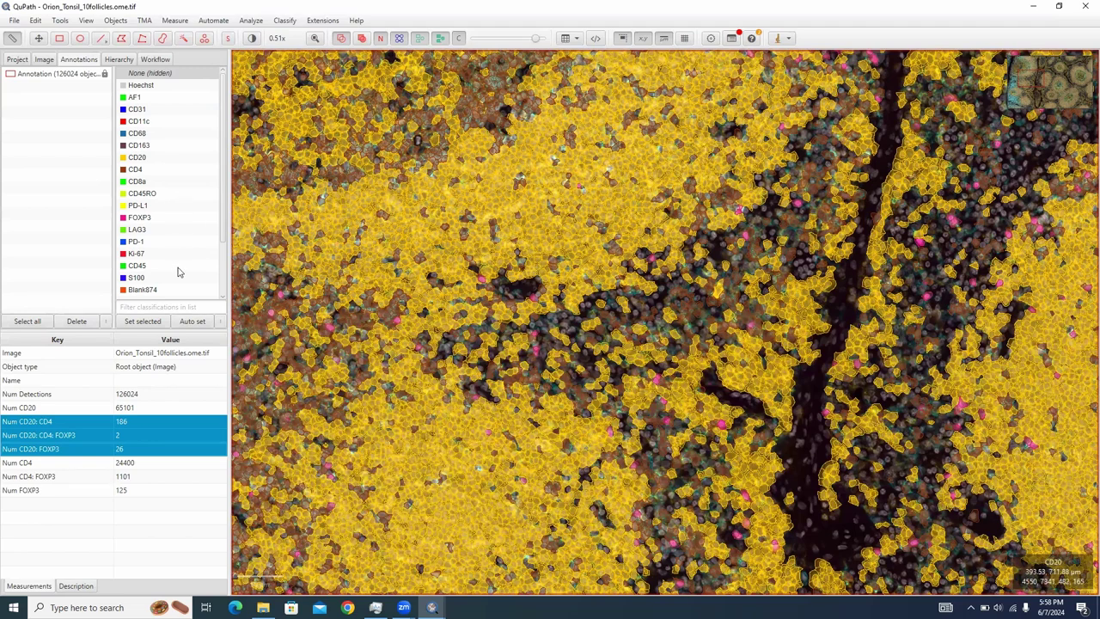
# Inspect the measurements of two individual cells, then zoom out over the whole slide.
pyautogui.click(813, 397)
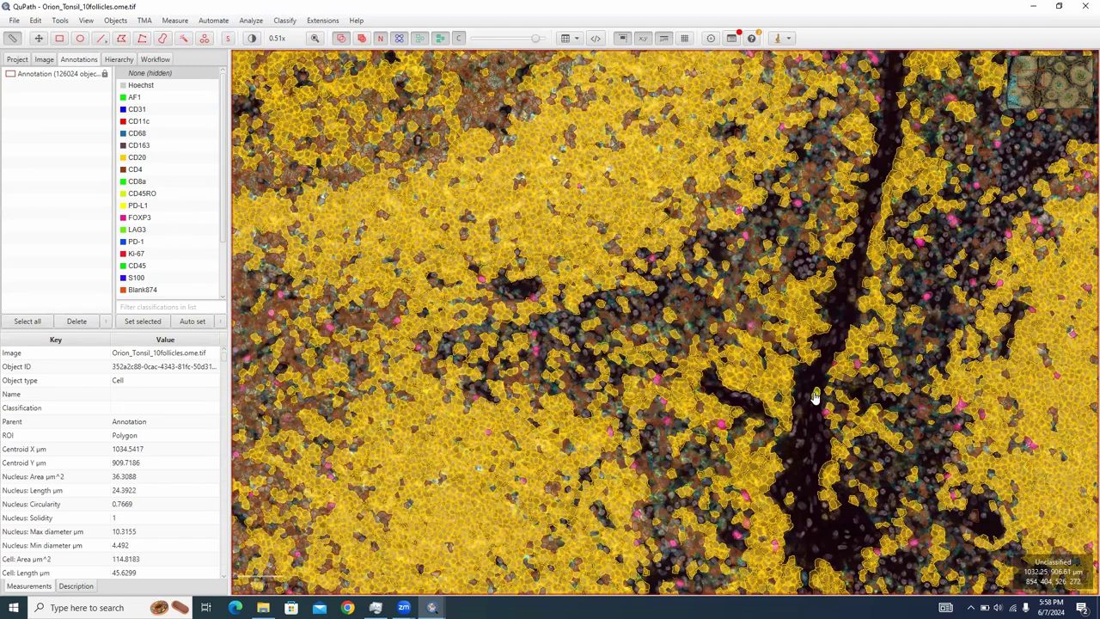
pyautogui.click(804, 427)
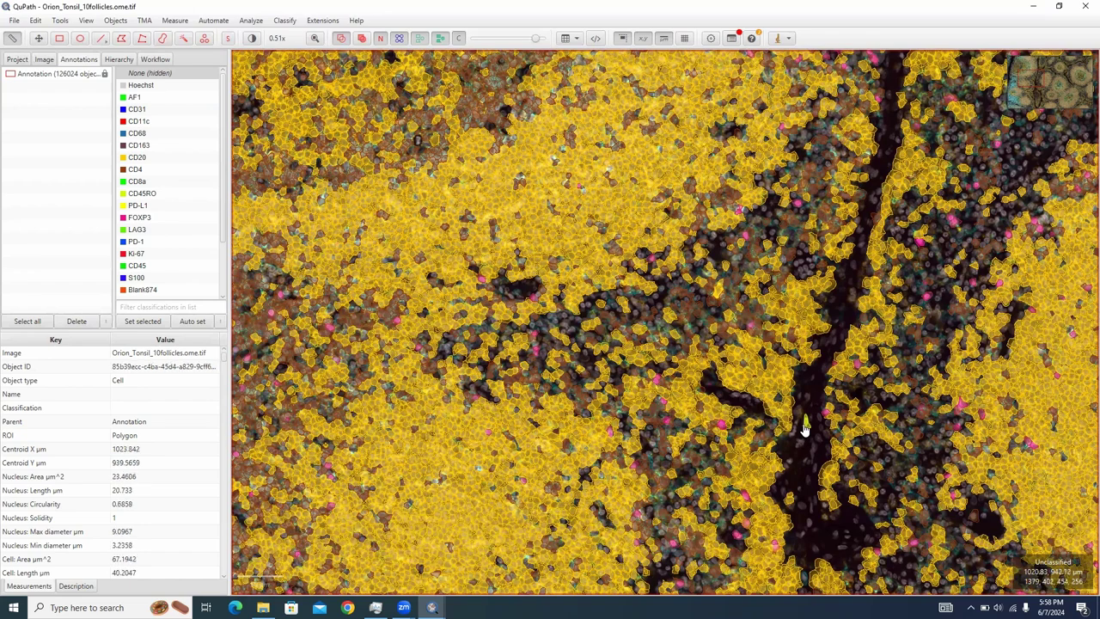
pyautogui.scroll(-3, 771, 315)
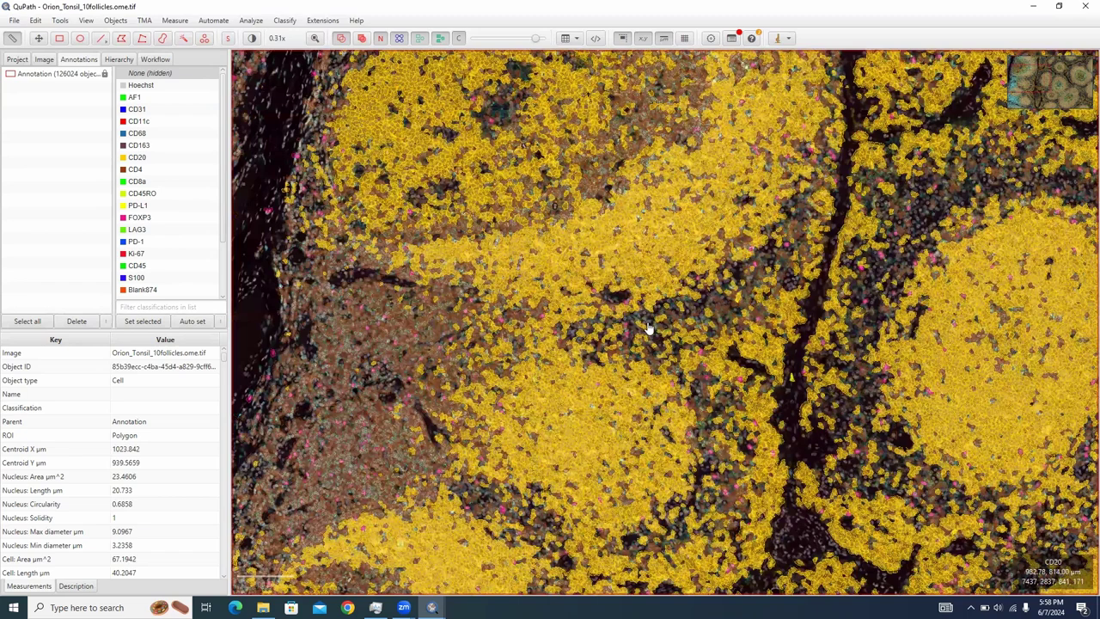
pyautogui.scroll(1, 649, 329)
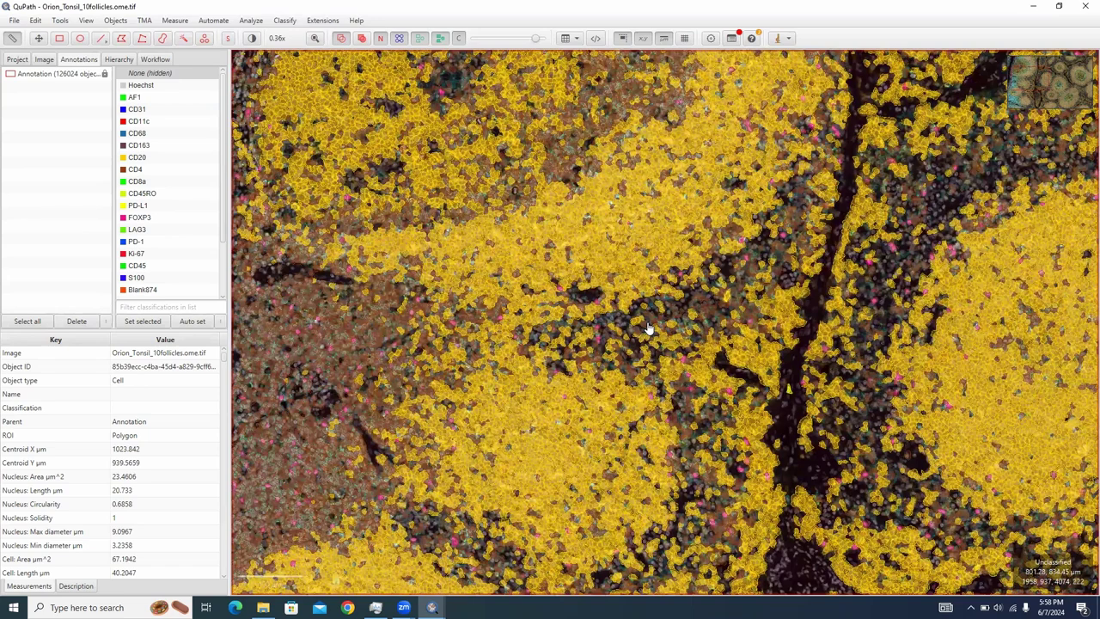
pyautogui.scroll(-2, 648, 329)
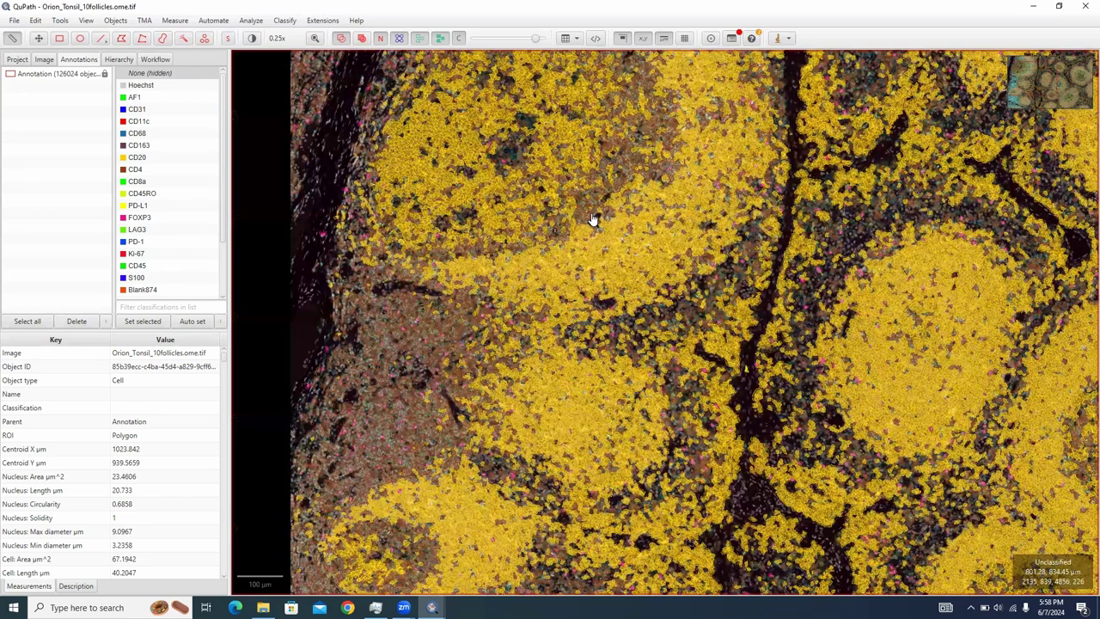
pyautogui.scroll(-2, 593, 220)
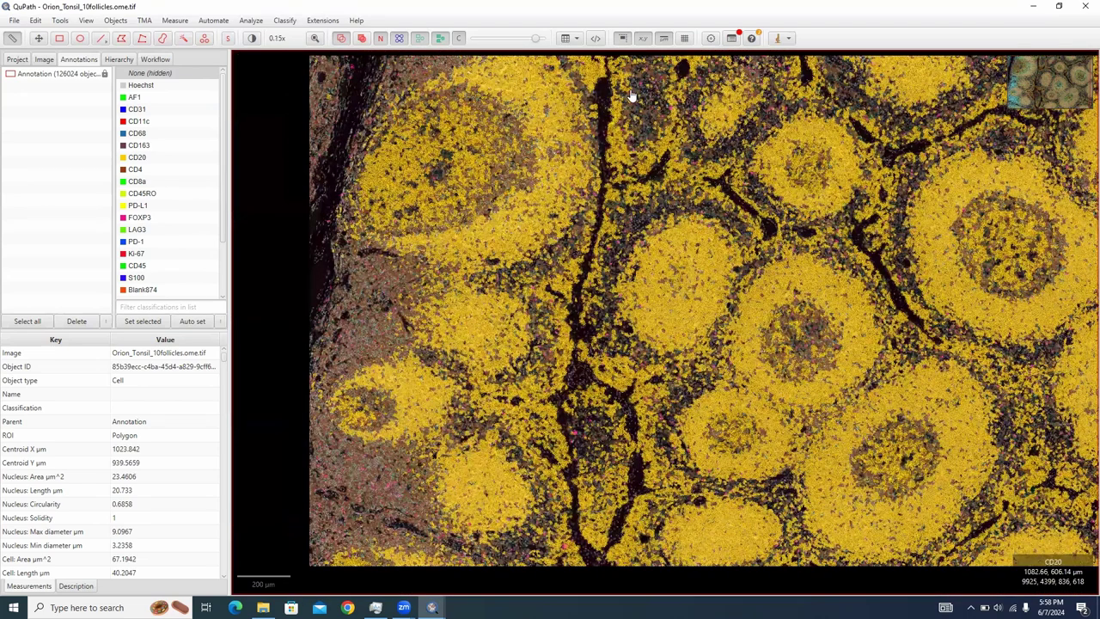